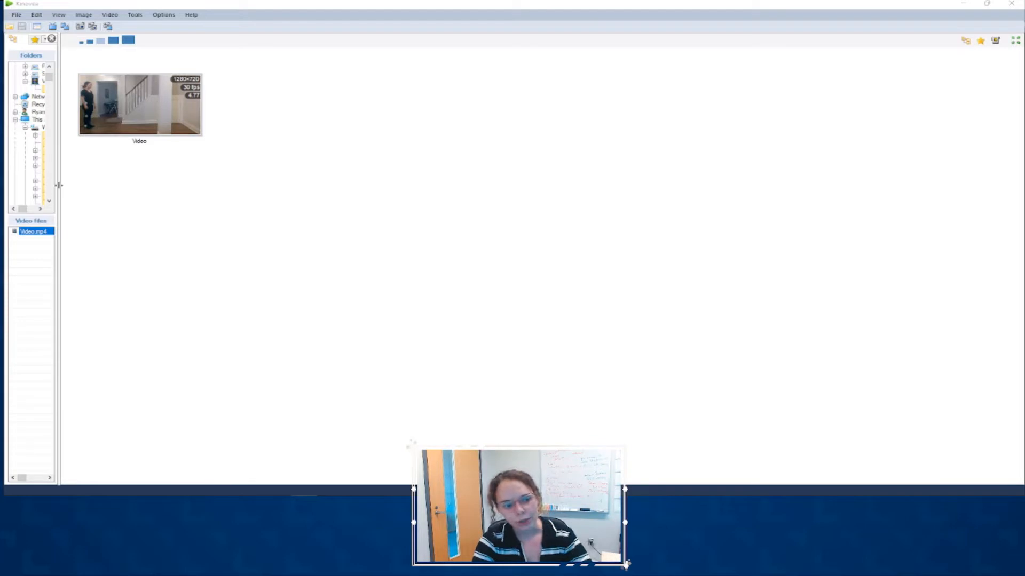
Switch the explorer to the camera list and open the Integrated Webcam live feed.
{"action": "left_click_drag", "start_coordinate": [58, 185], "coordinate": [257, 172]}
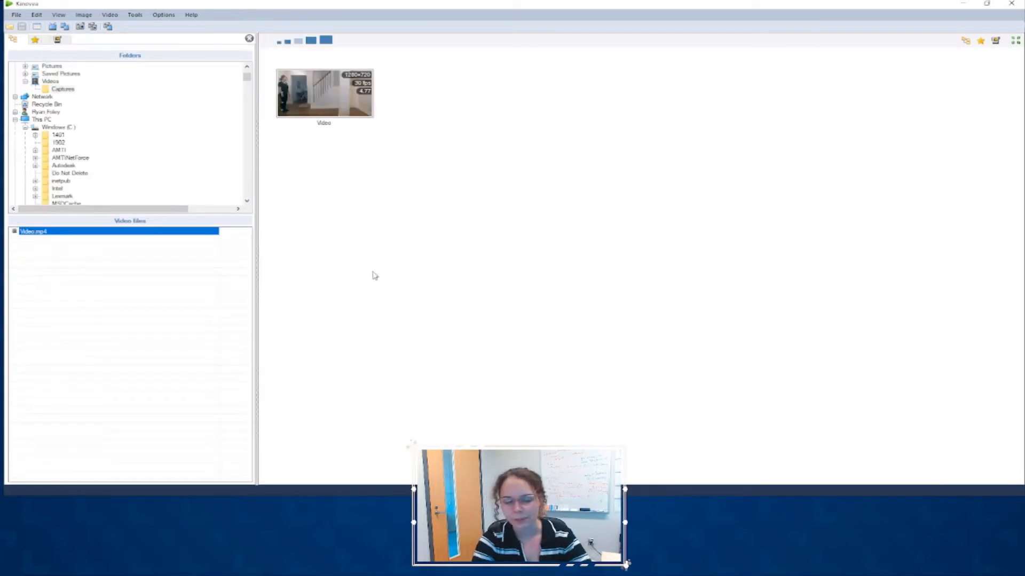
{"action": "left_click", "coordinate": [57, 40]}
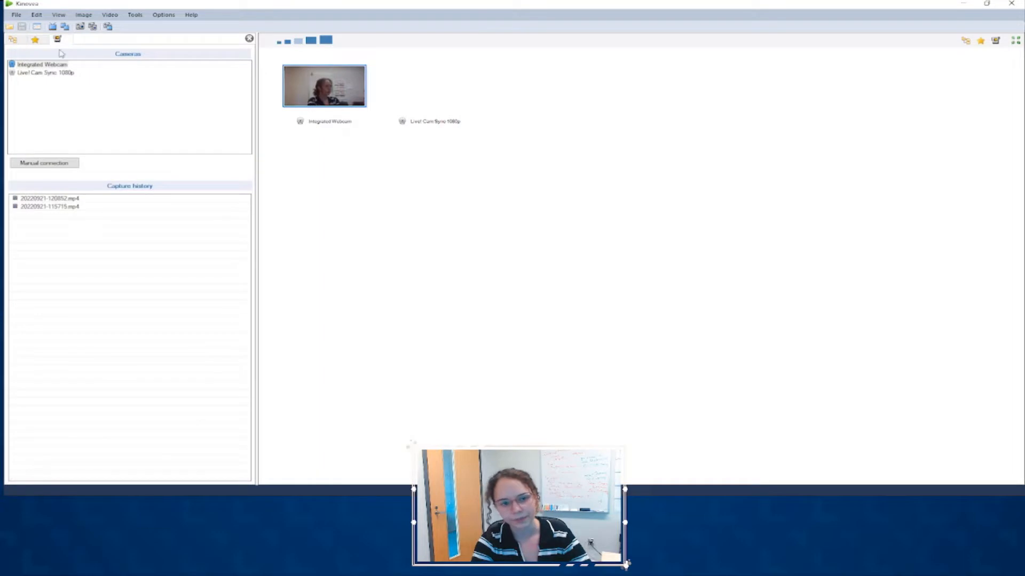
{"action": "left_click_drag", "start_coordinate": [256, 248], "coordinate": [170, 242]}
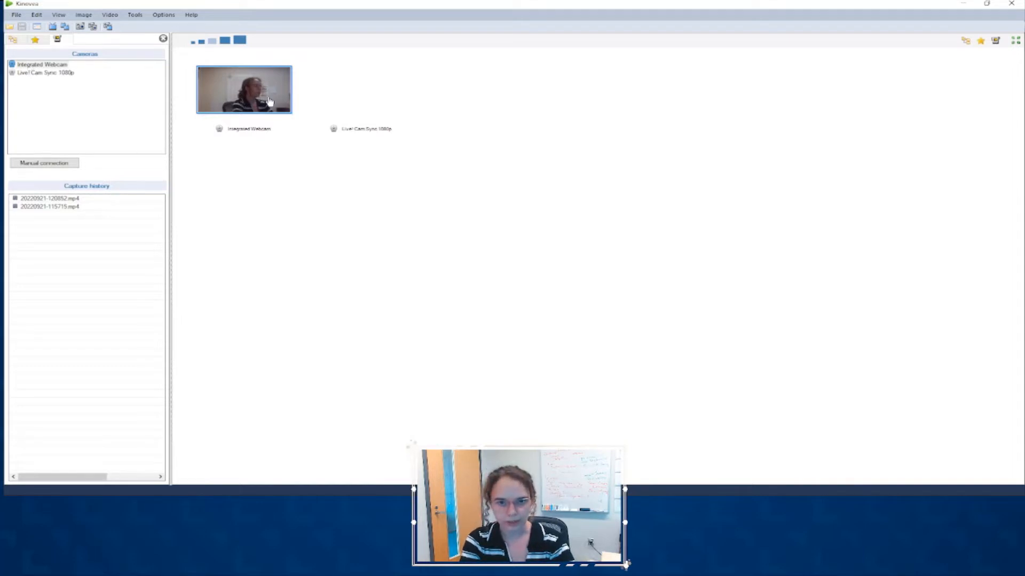
{"action": "left_click", "coordinate": [55, 66]}
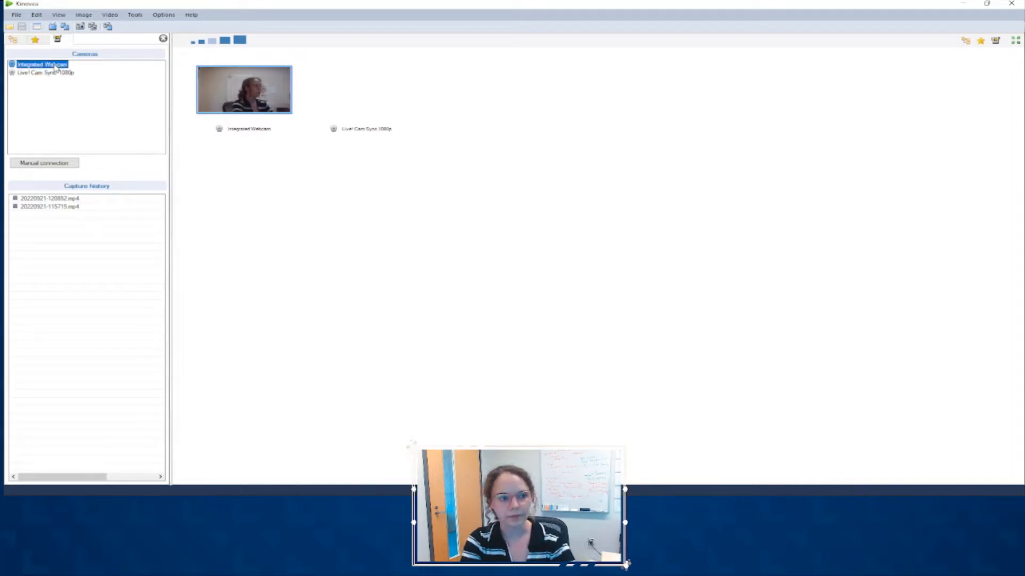
{"action": "double_click", "coordinate": [55, 67]}
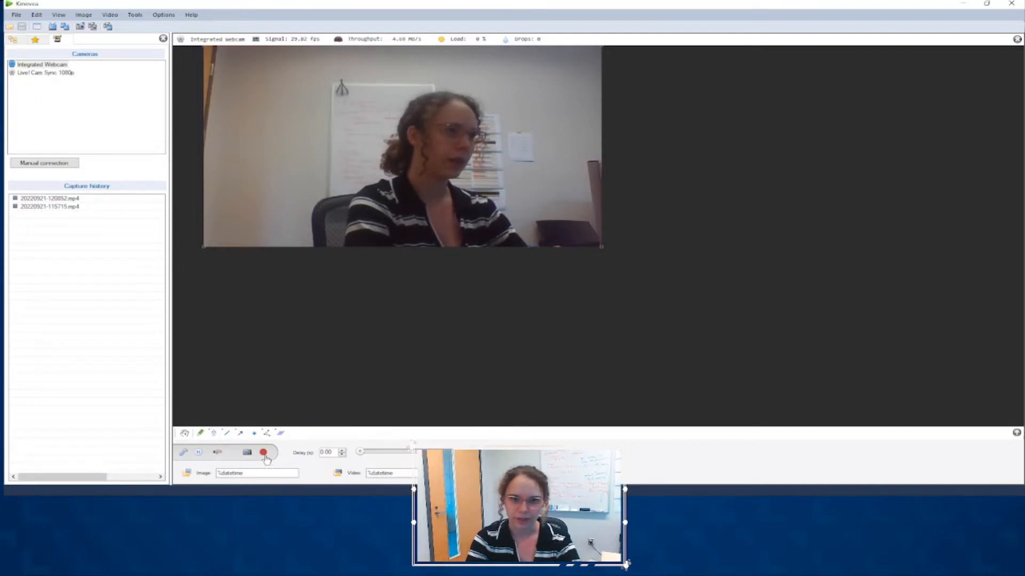
Set the capture delay to 3 seconds.
{"action": "left_click", "coordinate": [343, 451]}
{"action": "left_click", "coordinate": [343, 451]}
{"action": "left_click", "coordinate": [343, 451]}
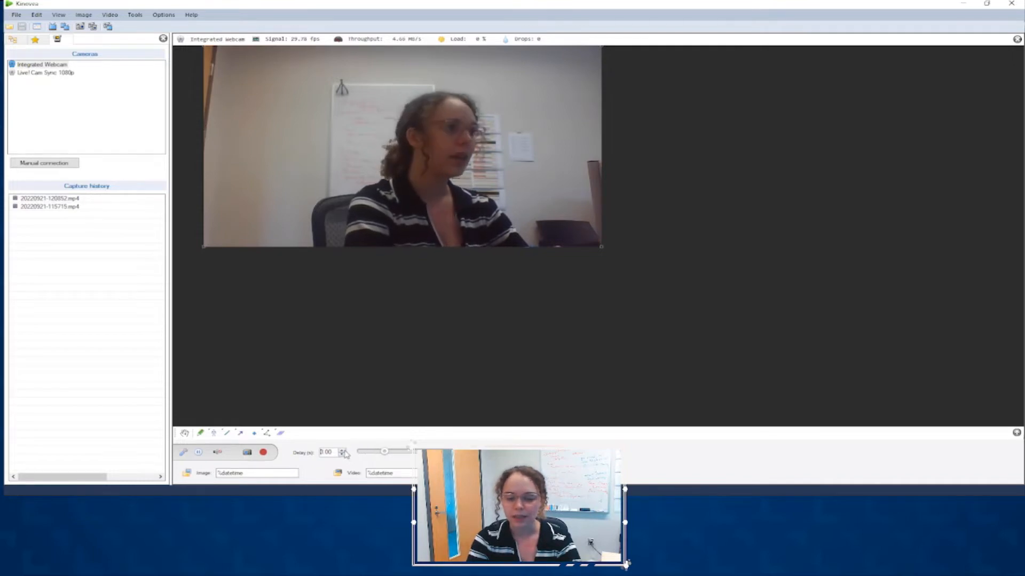
{"action": "left_click_drag", "start_coordinate": [333, 453], "coordinate": [311, 453]}
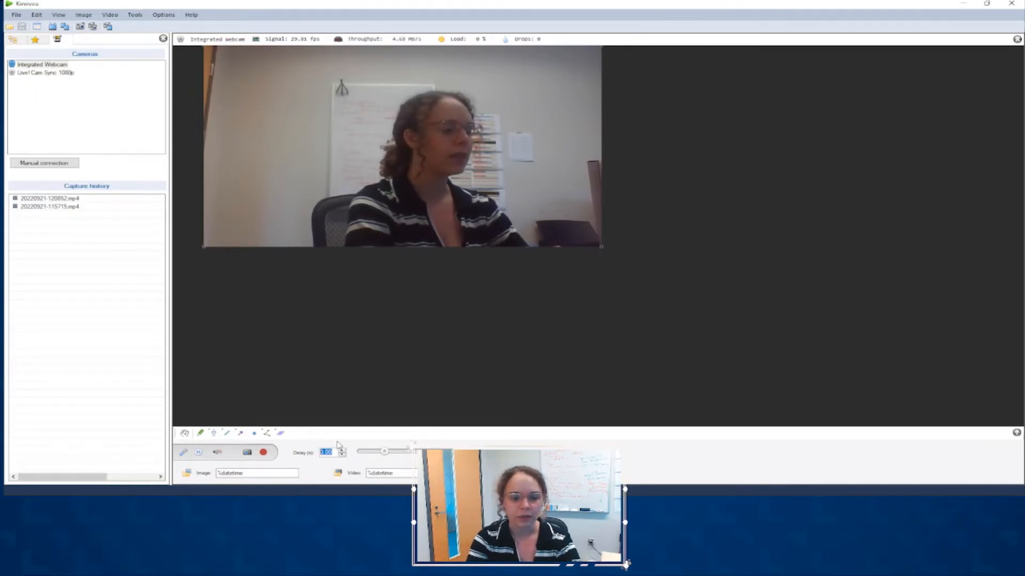
{"action": "left_click", "coordinate": [334, 453]}
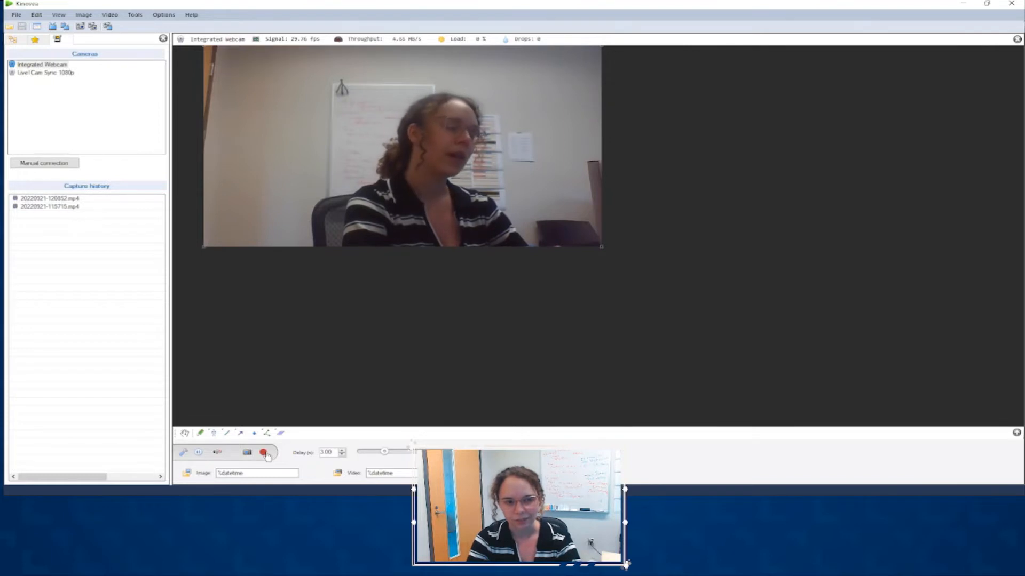
Reset the capture delay to 0 seconds.
{"action": "left_click", "coordinate": [342, 455]}
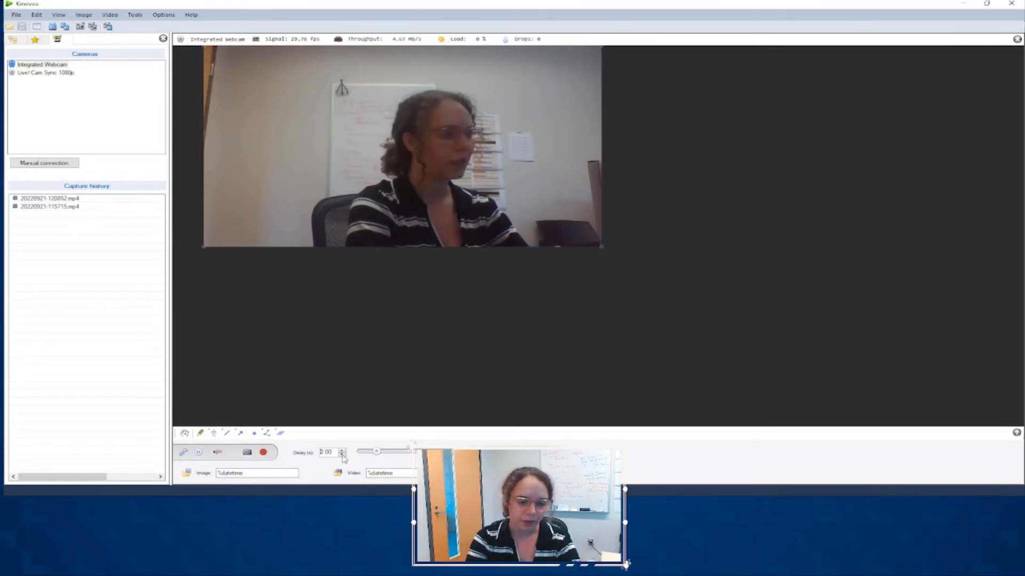
{"action": "left_click", "coordinate": [342, 455]}
{"action": "left_click", "coordinate": [342, 456]}
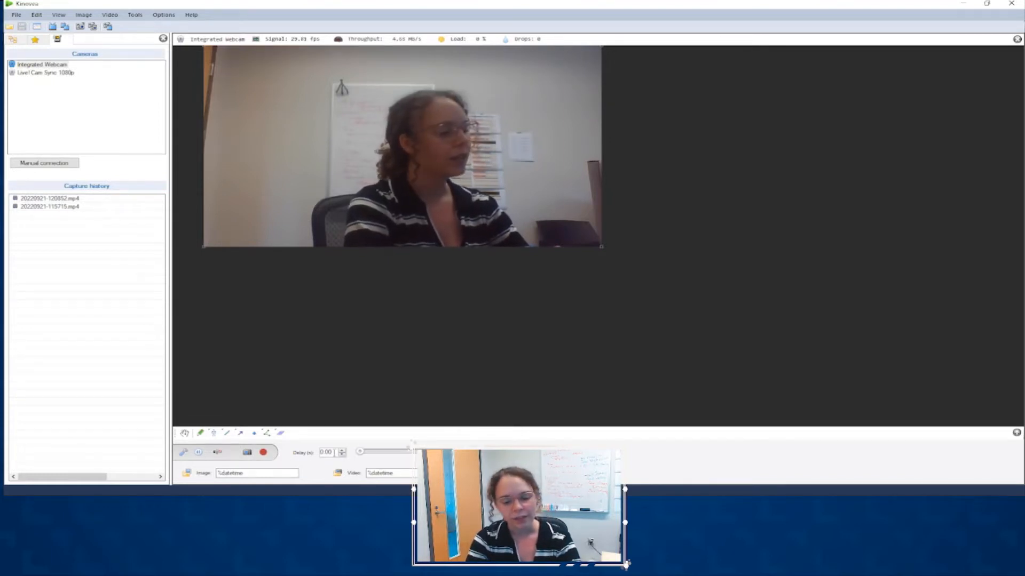
Record a short clip from the integrated webcam and open the new capture beside the live feed.
{"action": "left_click", "coordinate": [266, 454]}
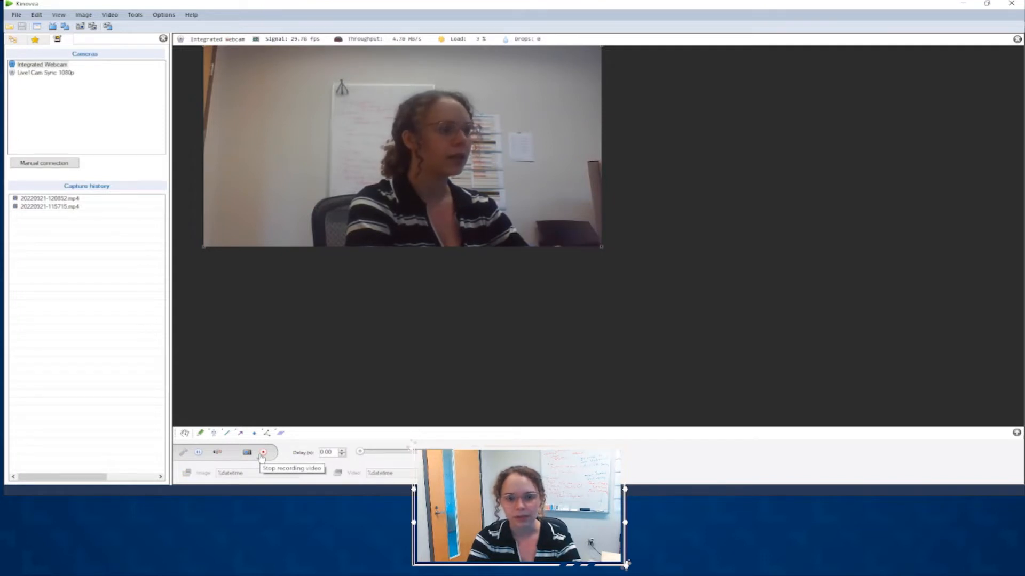
{"action": "left_click", "coordinate": [263, 453]}
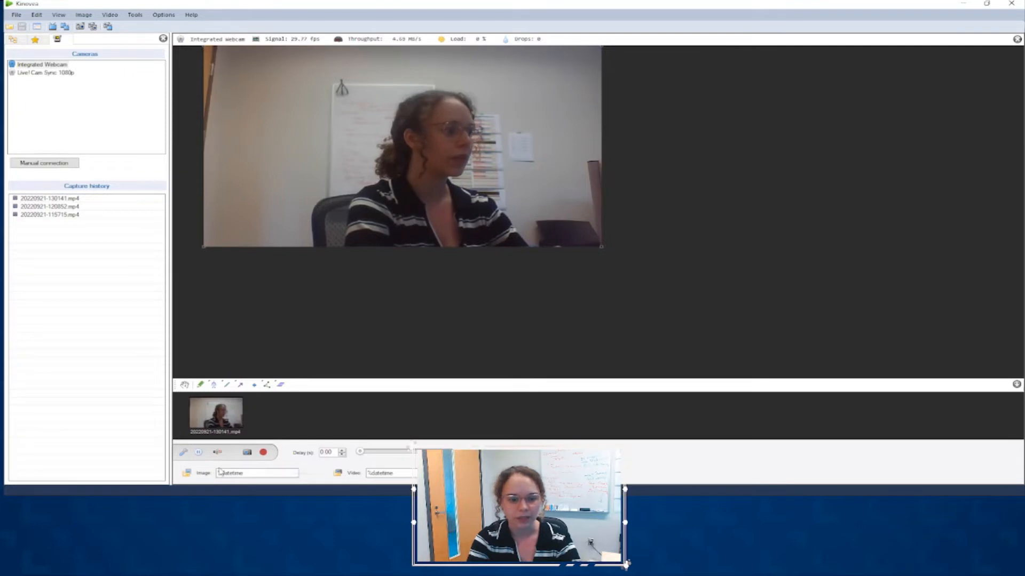
{"action": "mouse_move", "coordinate": [218, 425]}
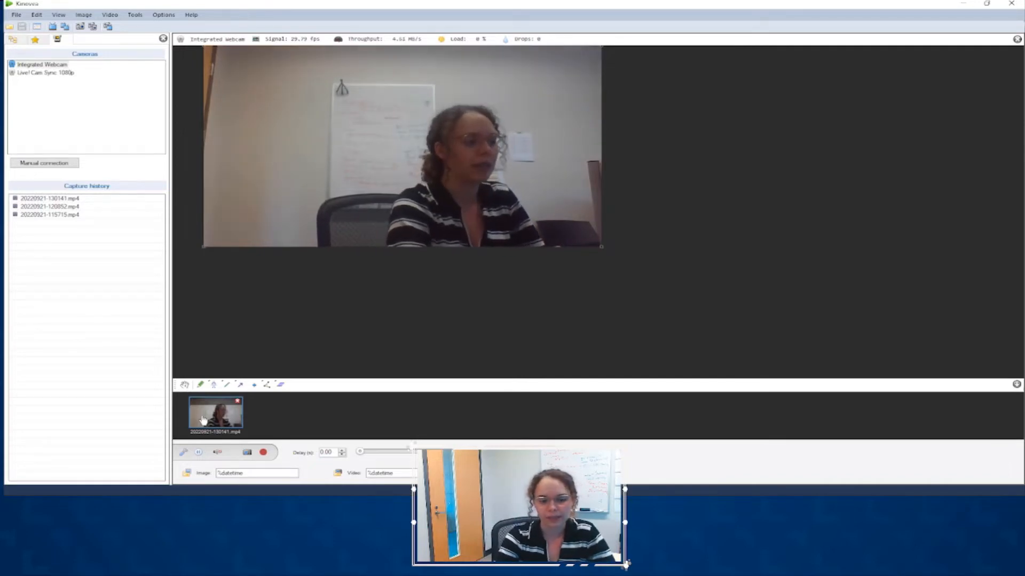
{"action": "double_click", "coordinate": [203, 420]}
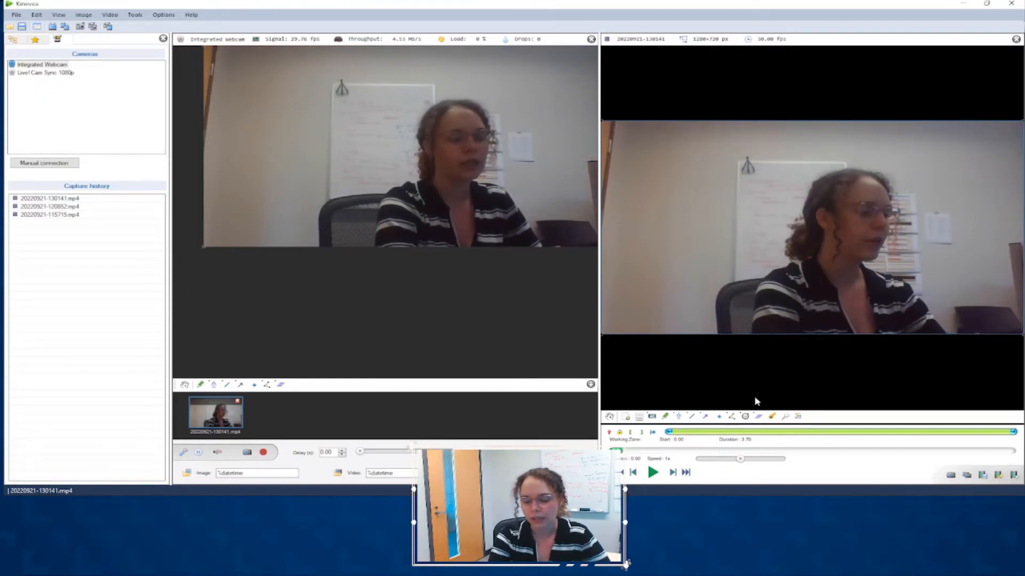
Preview part of the captured clip and view the annotated video export options without saving.
{"action": "left_click", "coordinate": [651, 475]}
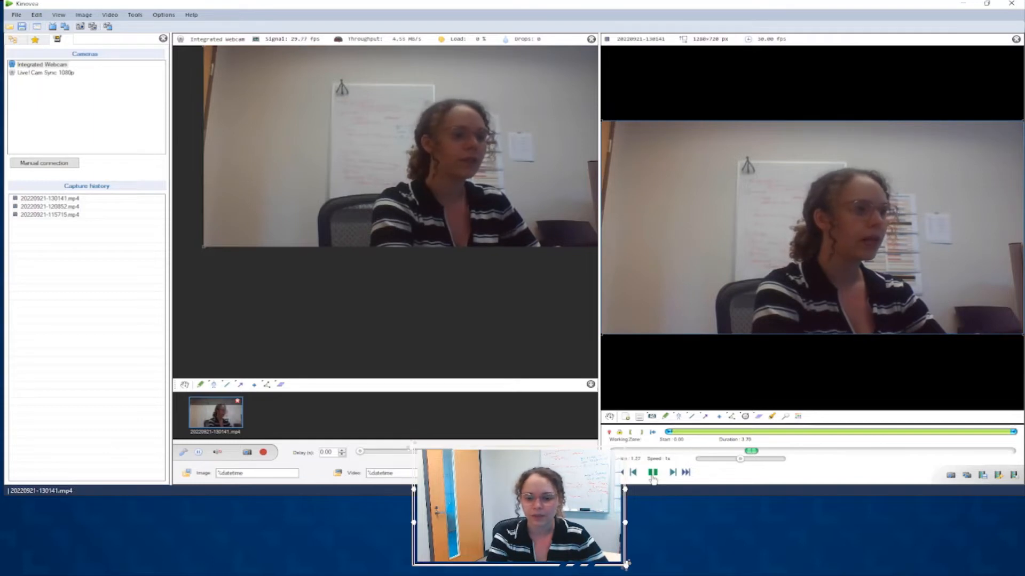
{"action": "left_click", "coordinate": [652, 473]}
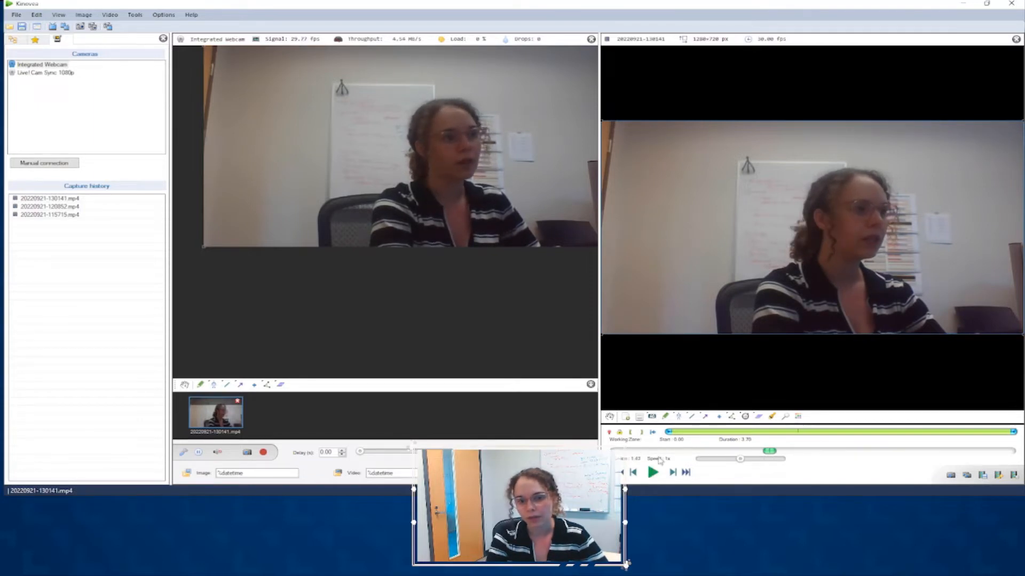
{"action": "left_click", "coordinate": [984, 475]}
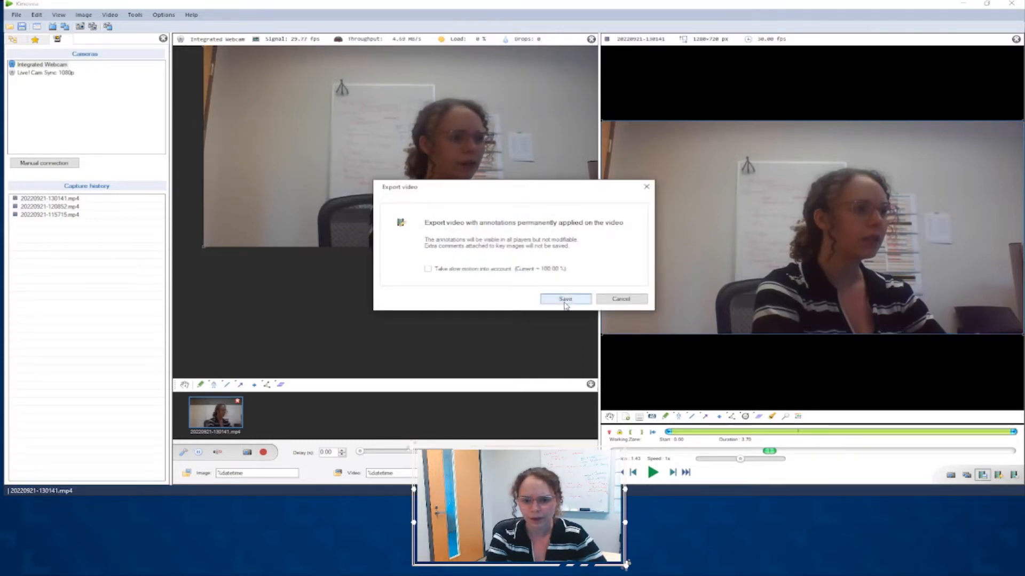
{"action": "left_click", "coordinate": [646, 187]}
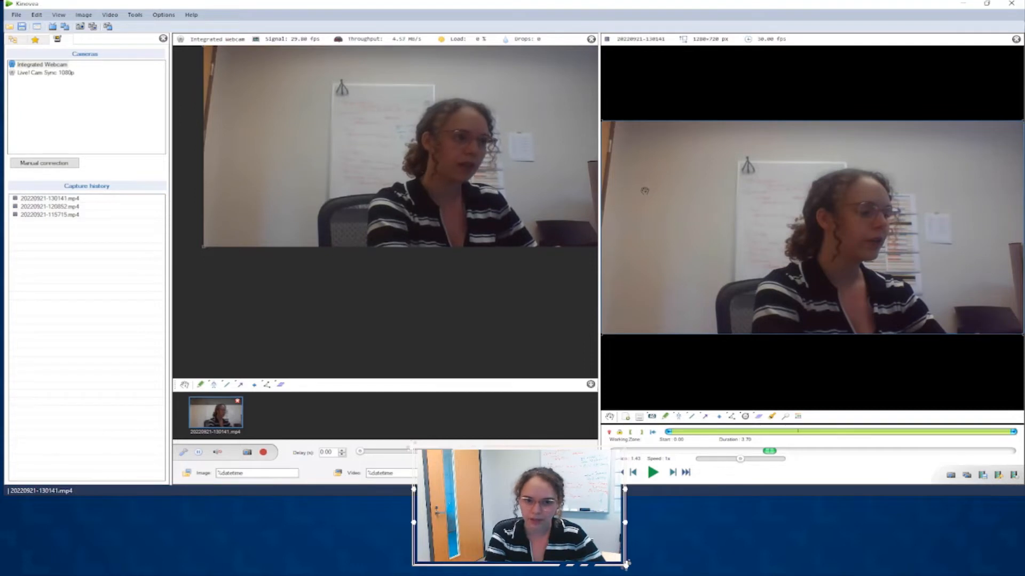
{"action": "key", "text": "Home"}
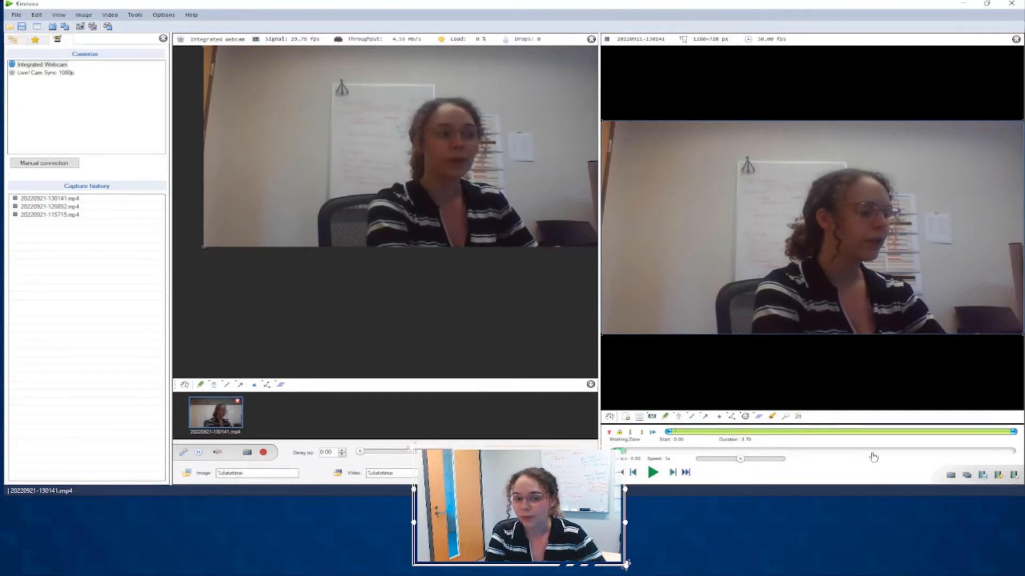
Close the live camera feed and the captured clip, and return the explorer to folder browsing.
{"action": "left_click", "coordinate": [591, 40]}
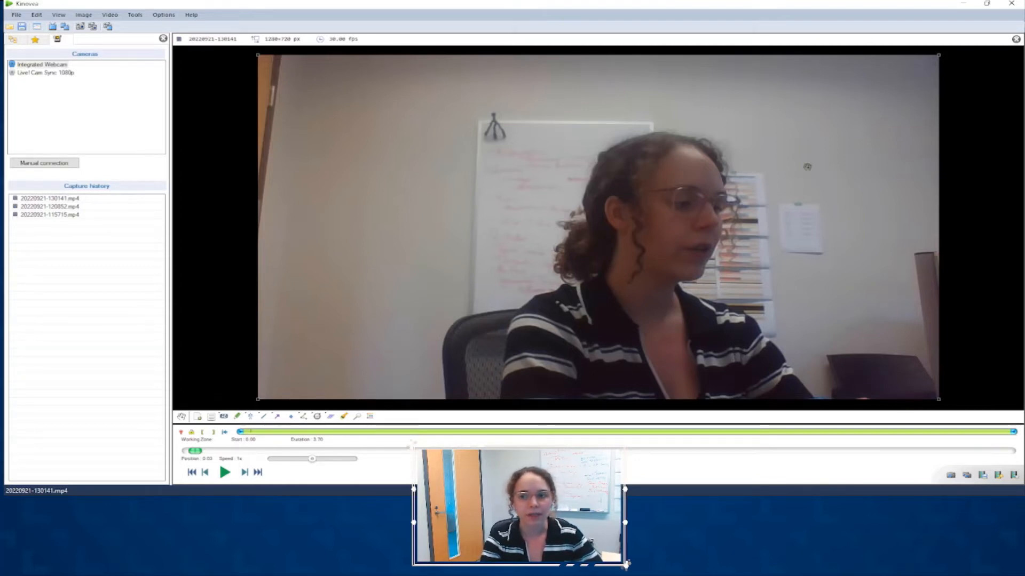
{"action": "left_click", "coordinate": [1015, 41]}
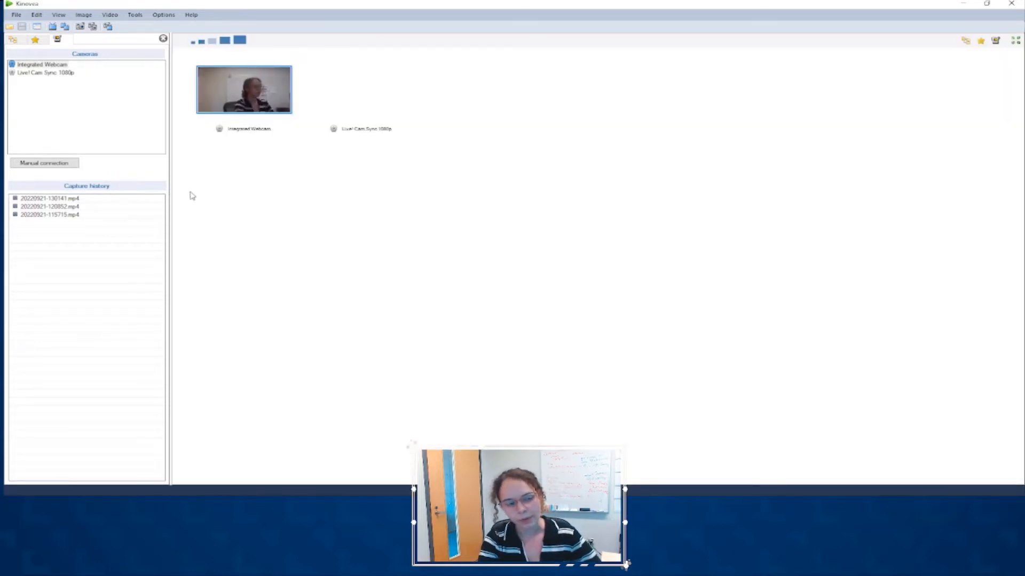
{"action": "left_click", "coordinate": [12, 41]}
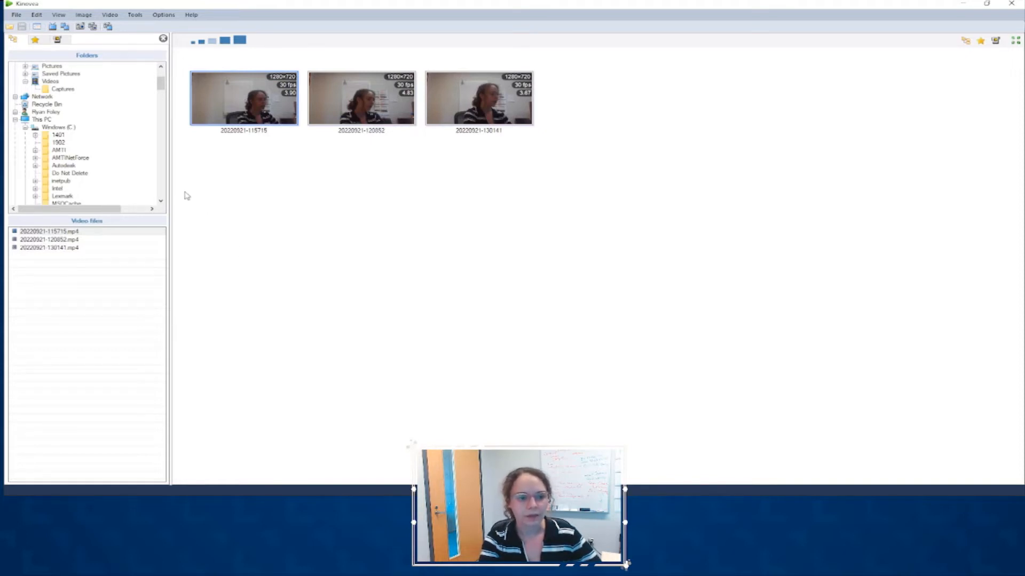
Open Video.mp4 from the Captures folder and enlarge its playback area by narrowing the explorer.
{"action": "left_click_drag", "start_coordinate": [171, 181], "coordinate": [251, 165]}
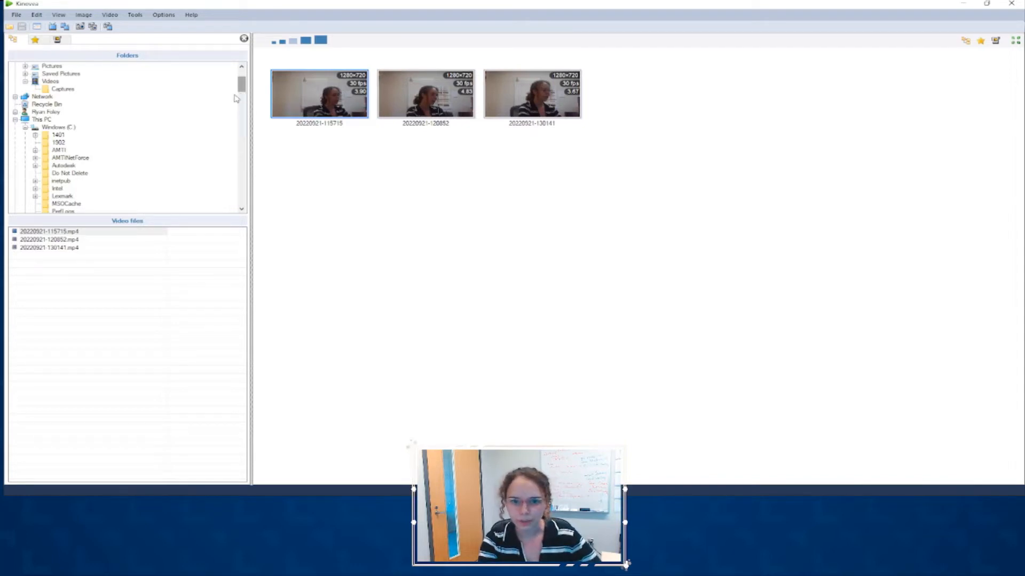
{"action": "left_click", "coordinate": [63, 89]}
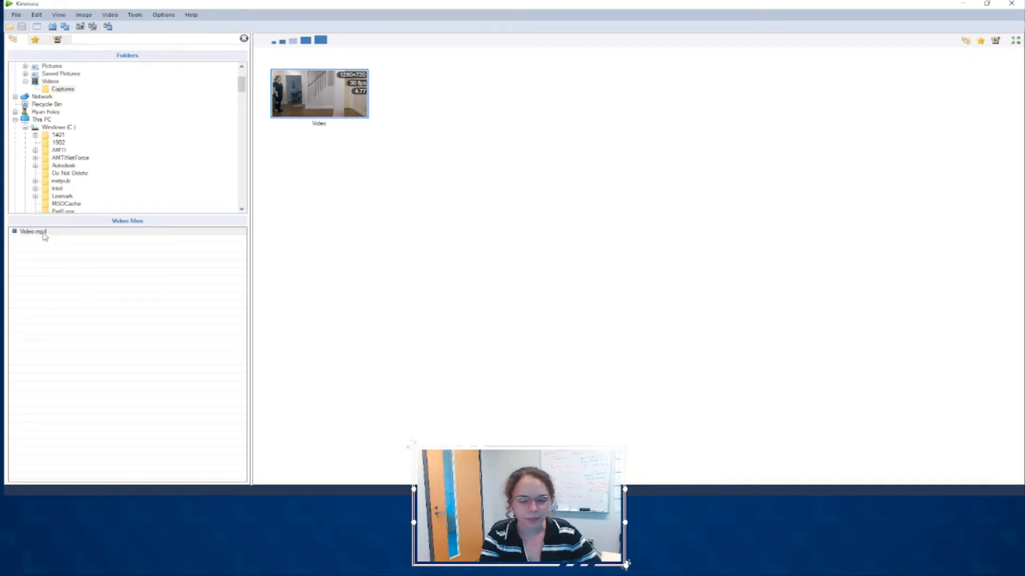
{"action": "double_click", "coordinate": [320, 89]}
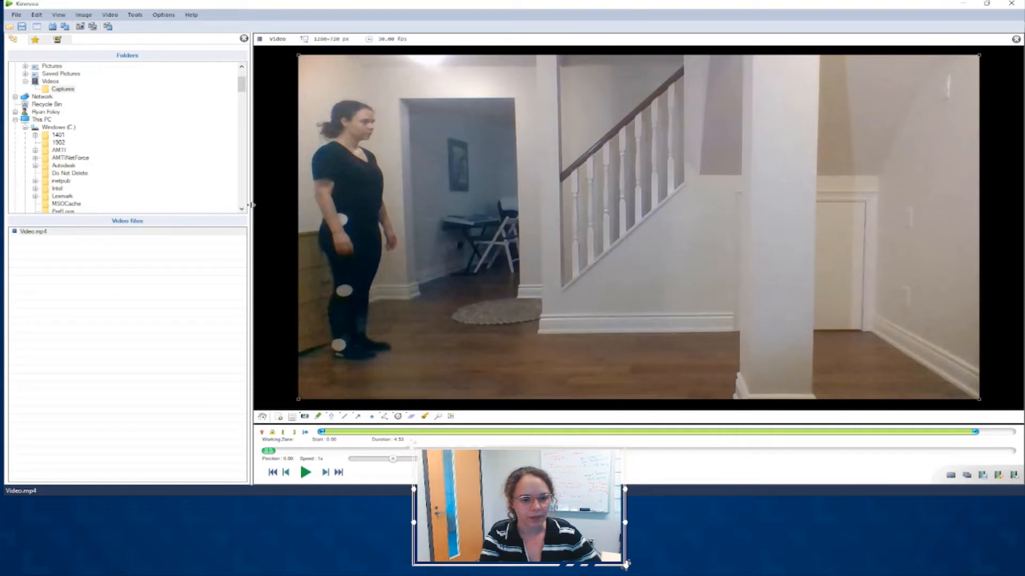
{"action": "left_click_drag", "start_coordinate": [252, 204], "coordinate": [80, 232]}
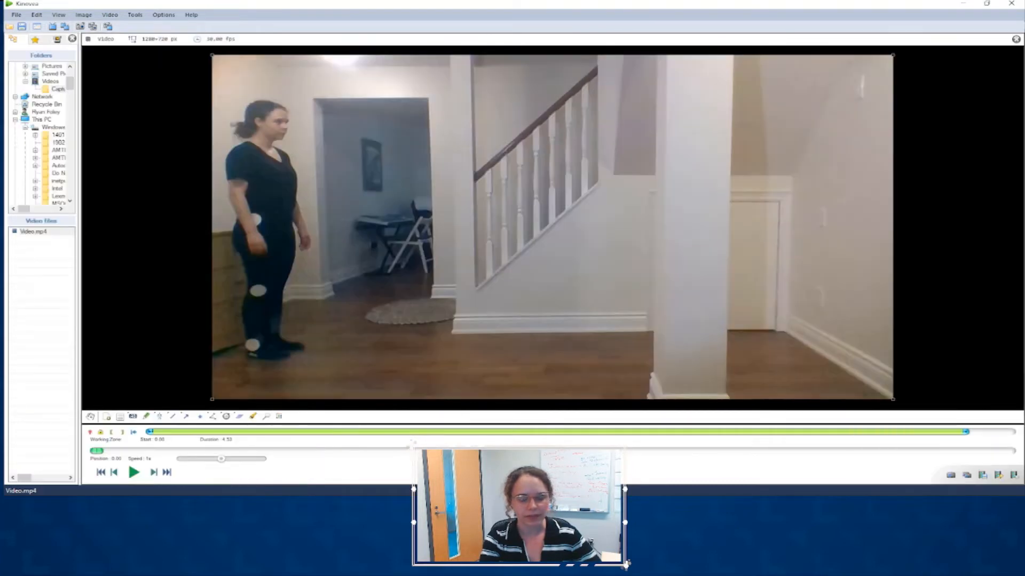
Play part of the walking-subject video, pause it and return to the first frame.
{"action": "left_click", "coordinate": [133, 473]}
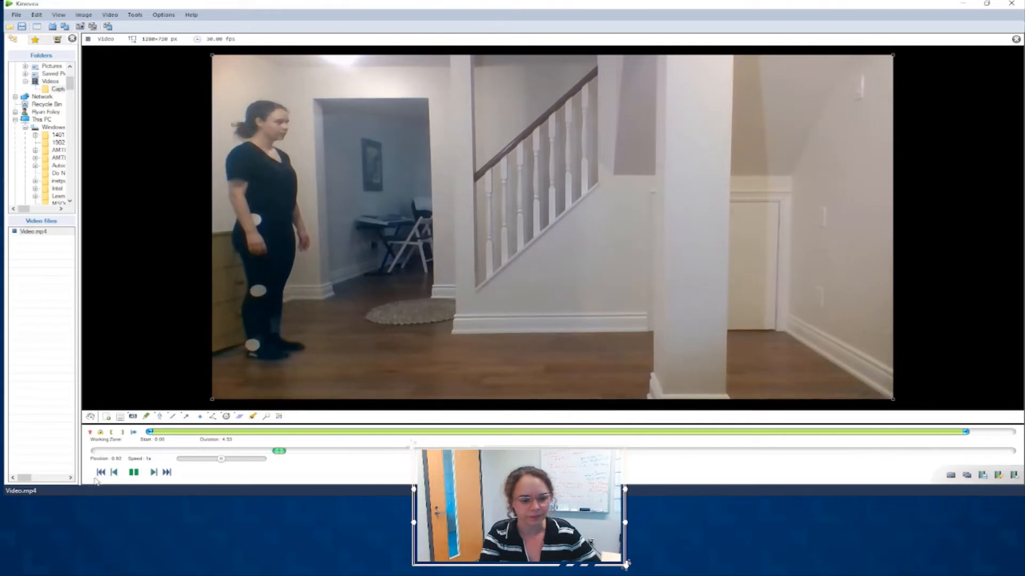
{"action": "key", "text": "space"}
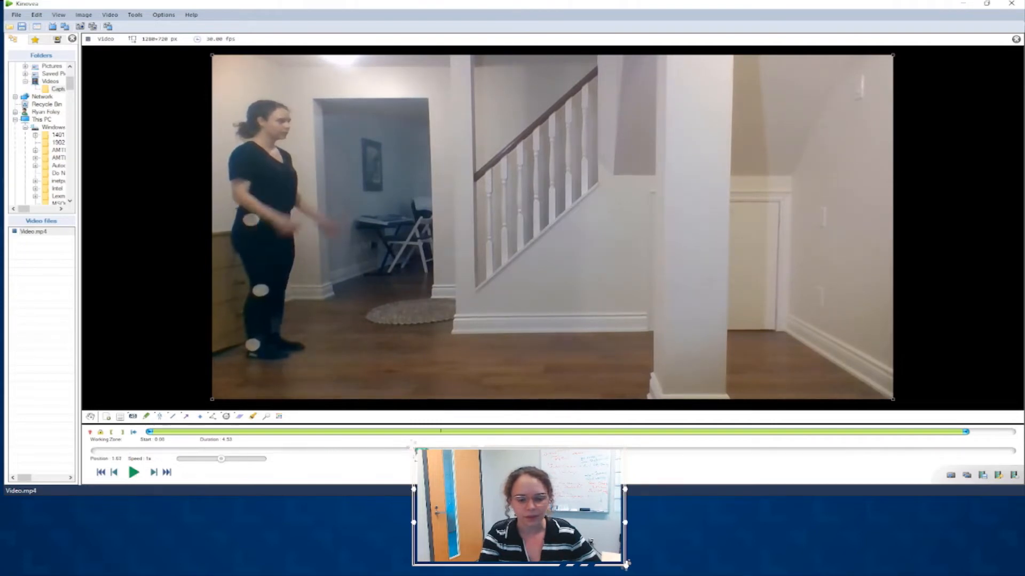
{"action": "left_click_drag", "start_coordinate": [417, 451], "coordinate": [73, 460]}
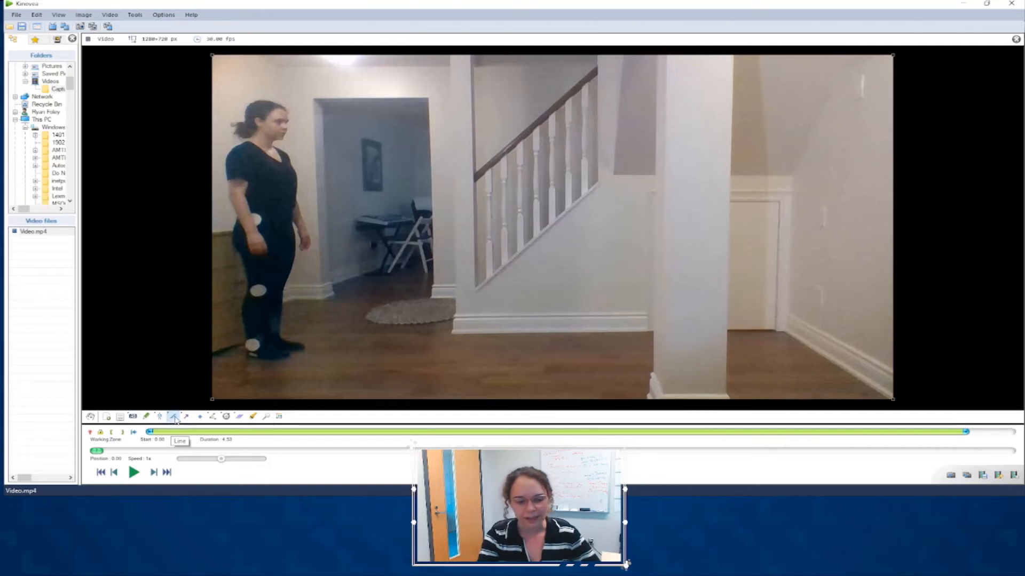
Draw a line from the hip marker to the knee marker on the first frame, and delete it.
{"action": "mouse_move", "coordinate": [175, 420]}
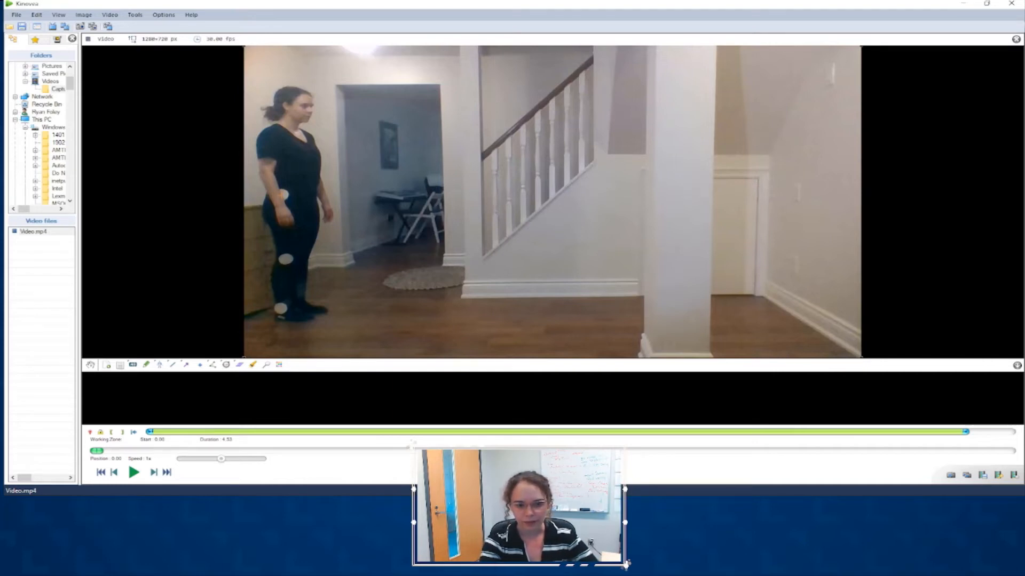
{"action": "key", "text": "Insert"}
{"action": "left_click_drag", "start_coordinate": [284, 195], "coordinate": [286, 260]}
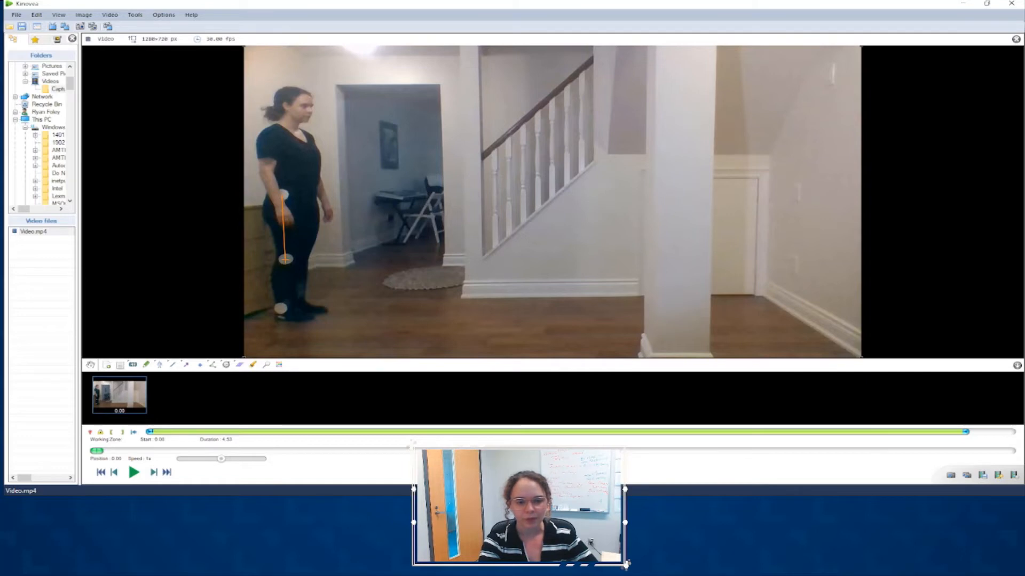
{"action": "right_click", "coordinate": [283, 233]}
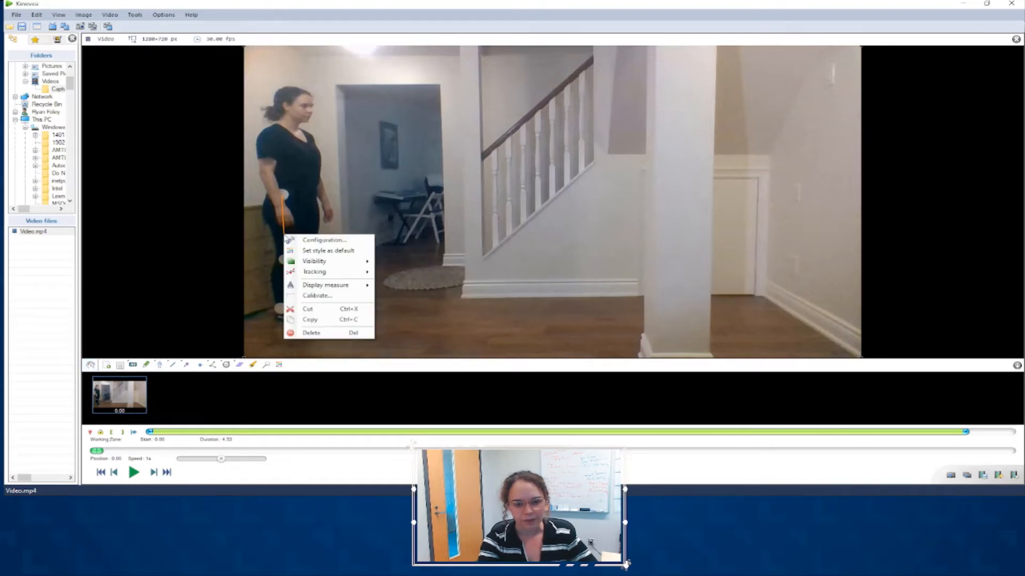
{"action": "left_click", "coordinate": [317, 336]}
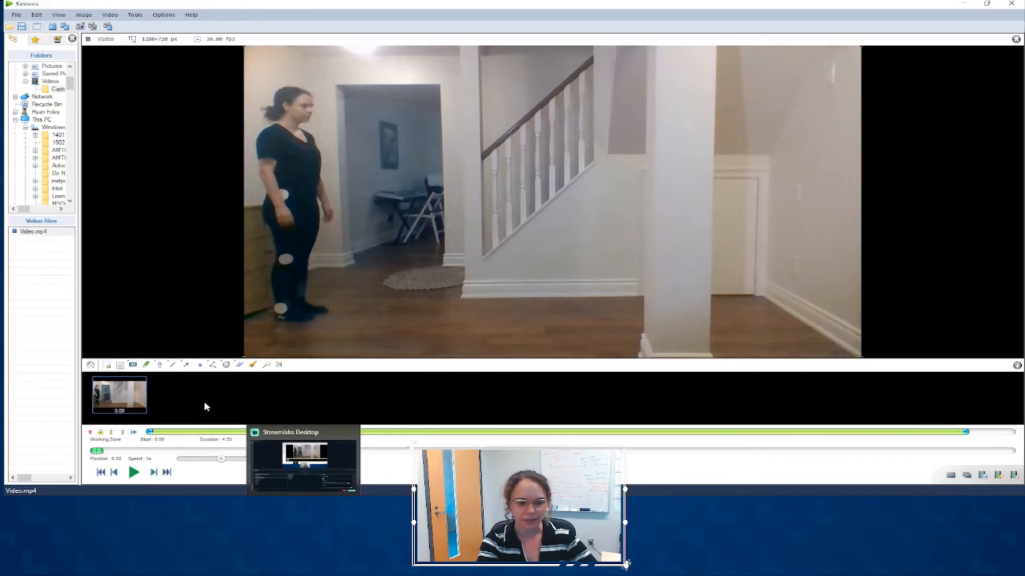
Connect the subject's hip and knee markers with a new line along the thigh.
{"action": "left_click", "coordinate": [176, 367]}
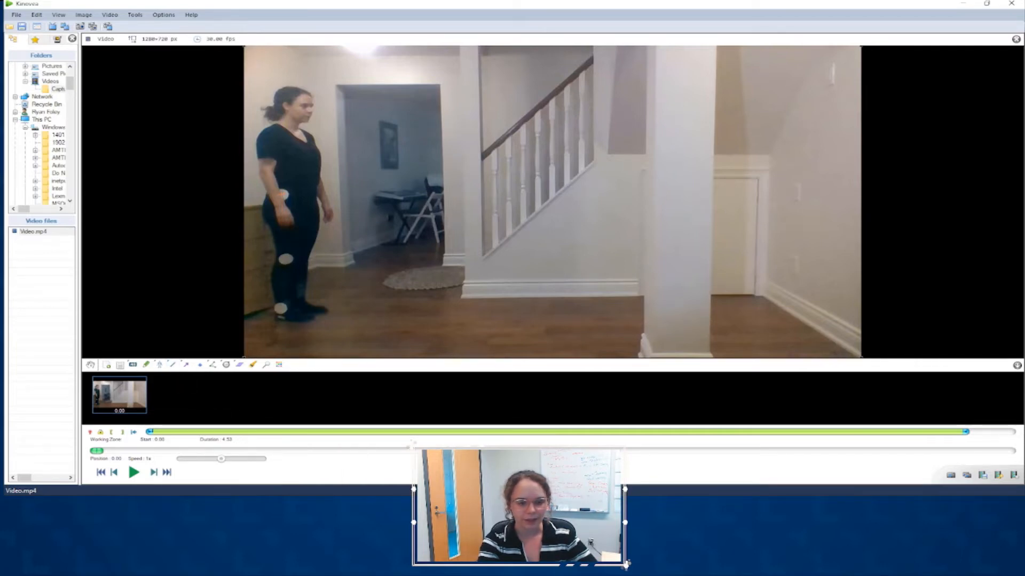
{"action": "left_click_drag", "start_coordinate": [281, 209], "coordinate": [286, 259]}
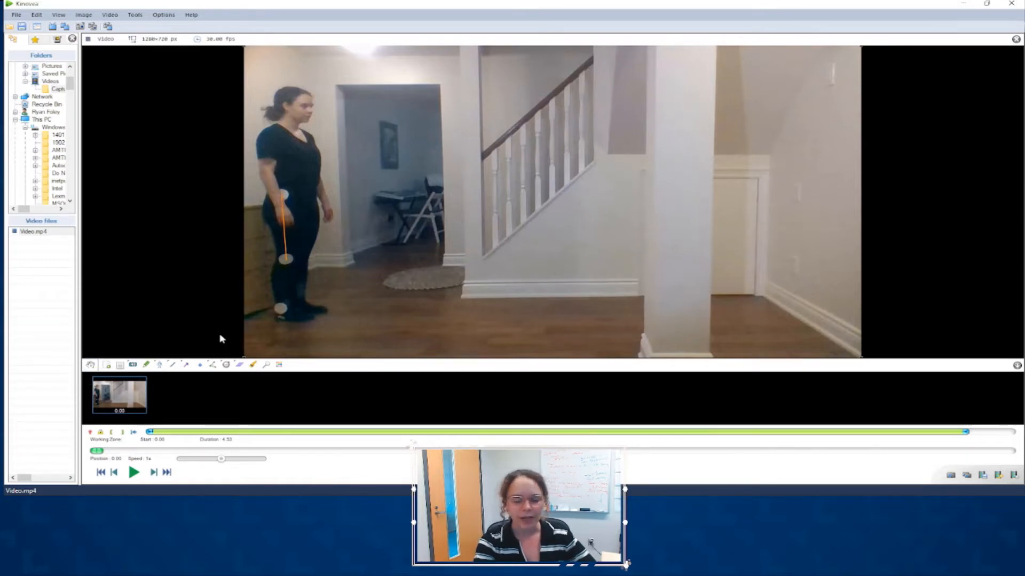
Open the calibration of the hip-to-knee line and set the segment's real size to 105.00 centimeters.
{"action": "right_click", "coordinate": [284, 233]}
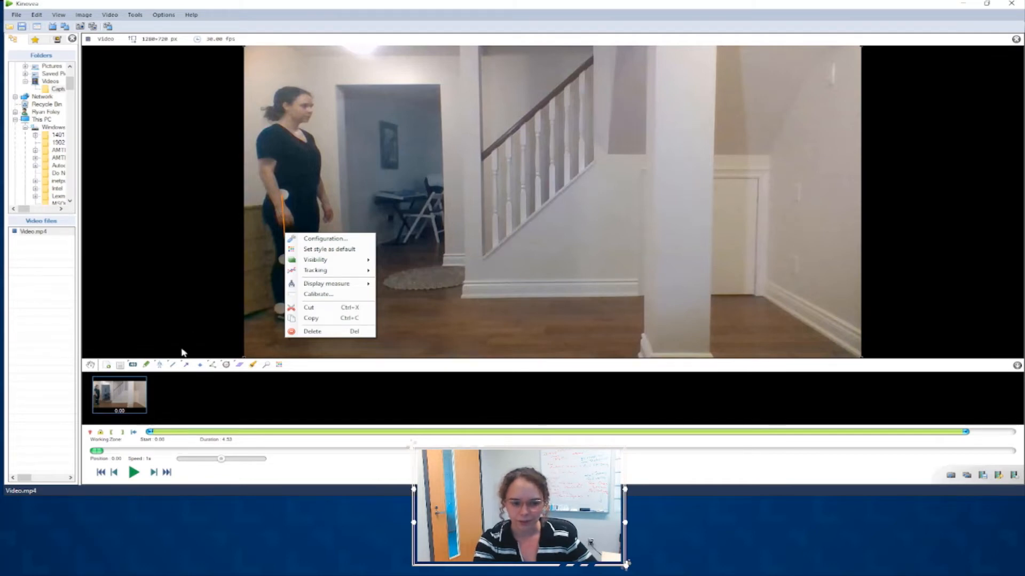
{"action": "left_click", "coordinate": [356, 296]}
{"action": "left_click_drag", "start_coordinate": [365, 296], "coordinate": [546, 131]}
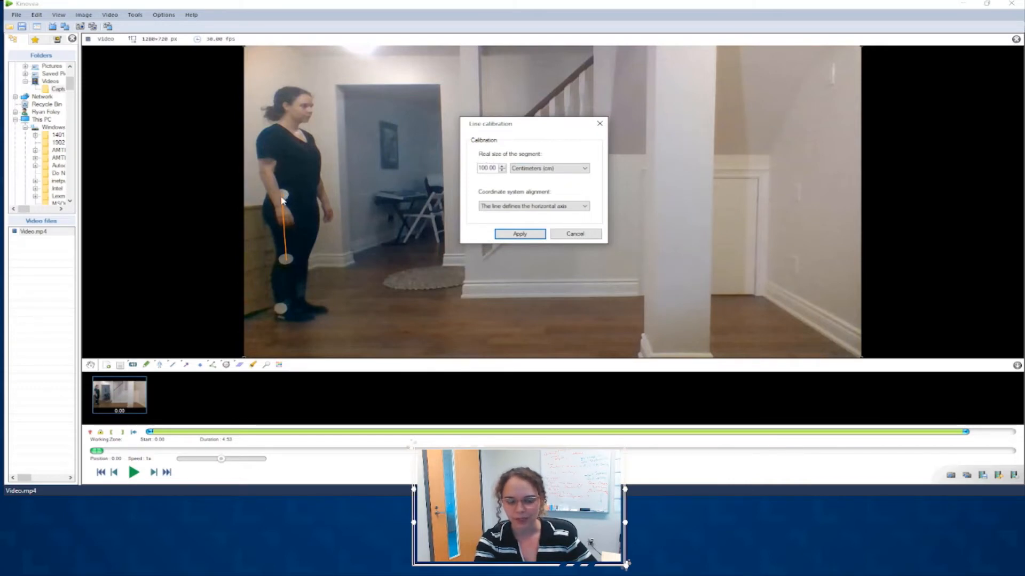
{"action": "left_click", "coordinate": [488, 169]}
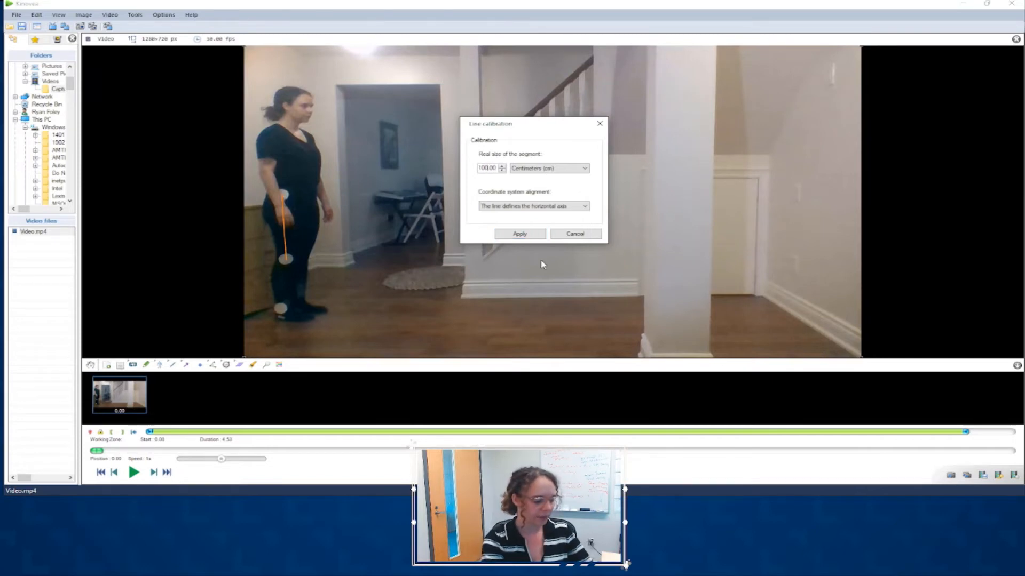
{"action": "key", "text": "BackSpace"}
{"action": "type", "text": "5"}
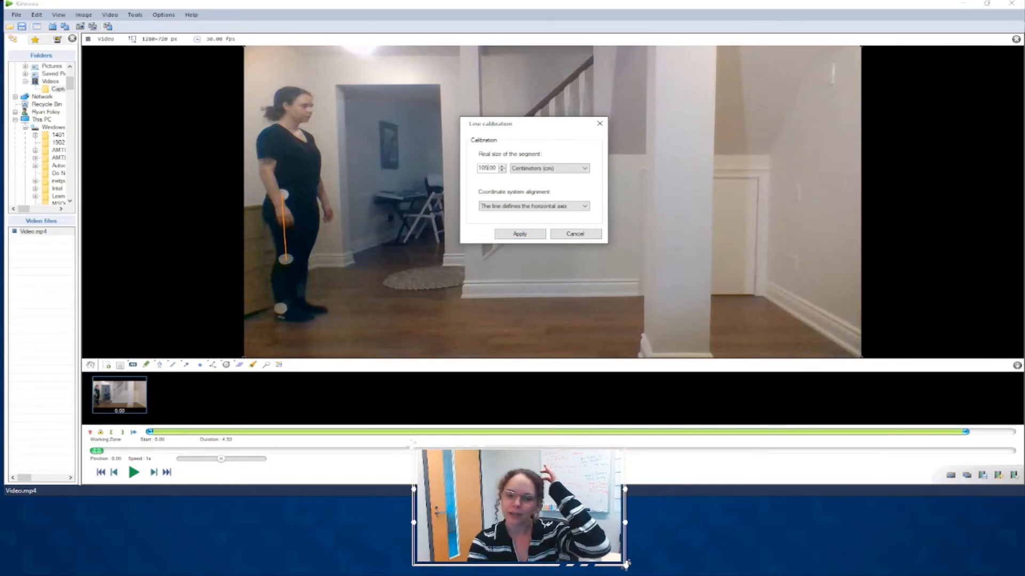
{"action": "left_click", "coordinate": [585, 170]}
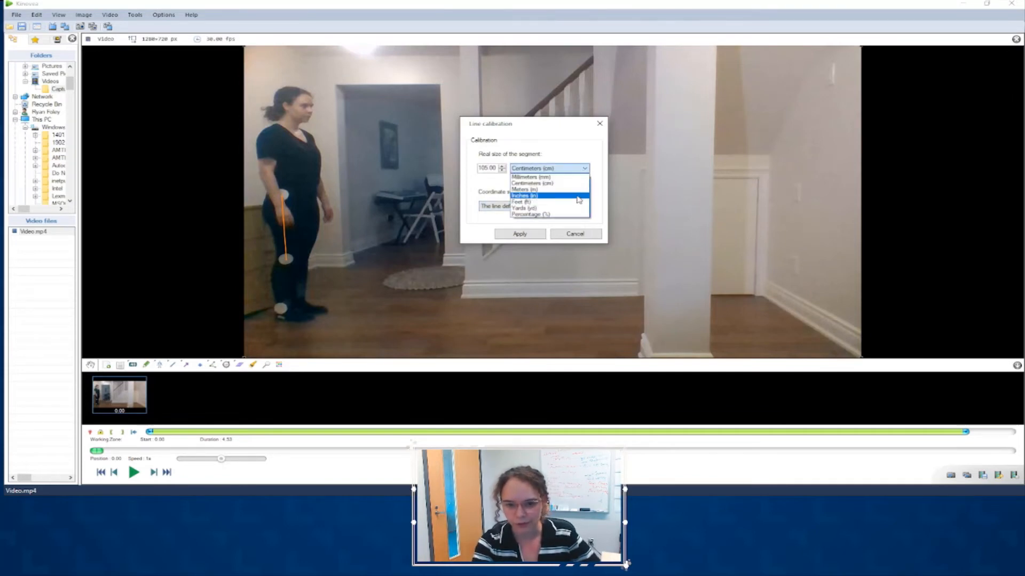
{"action": "left_click", "coordinate": [565, 145]}
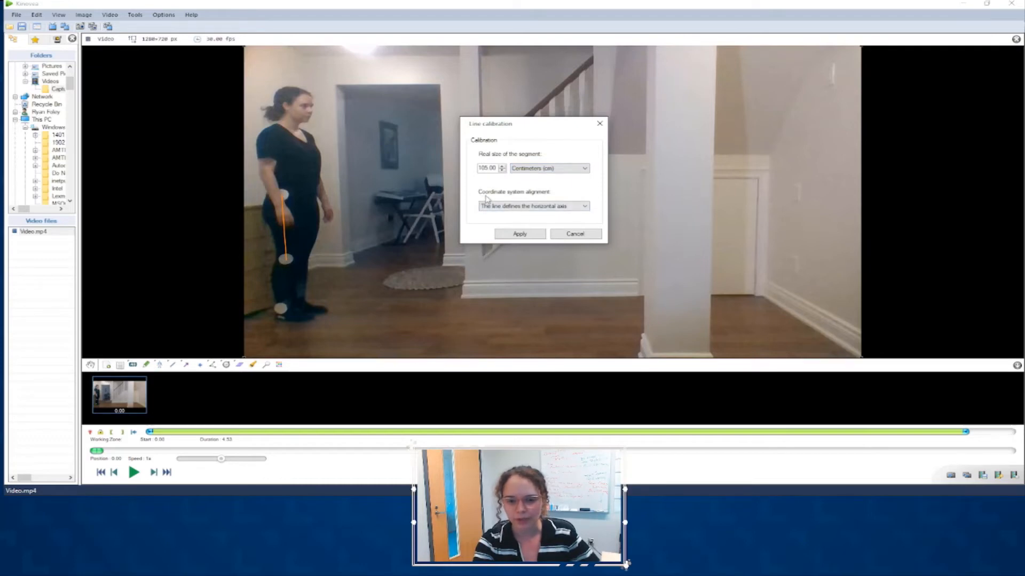
Set the calibration's coordinate system to be aligned with the image axes and apply the line calibration.
{"action": "left_click", "coordinate": [584, 208]}
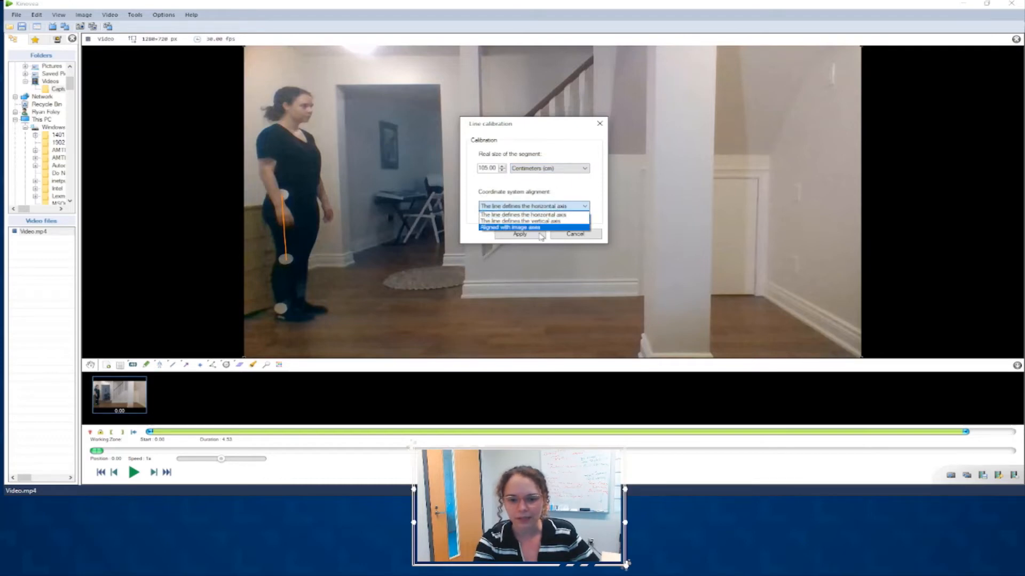
{"action": "left_click", "coordinate": [536, 228]}
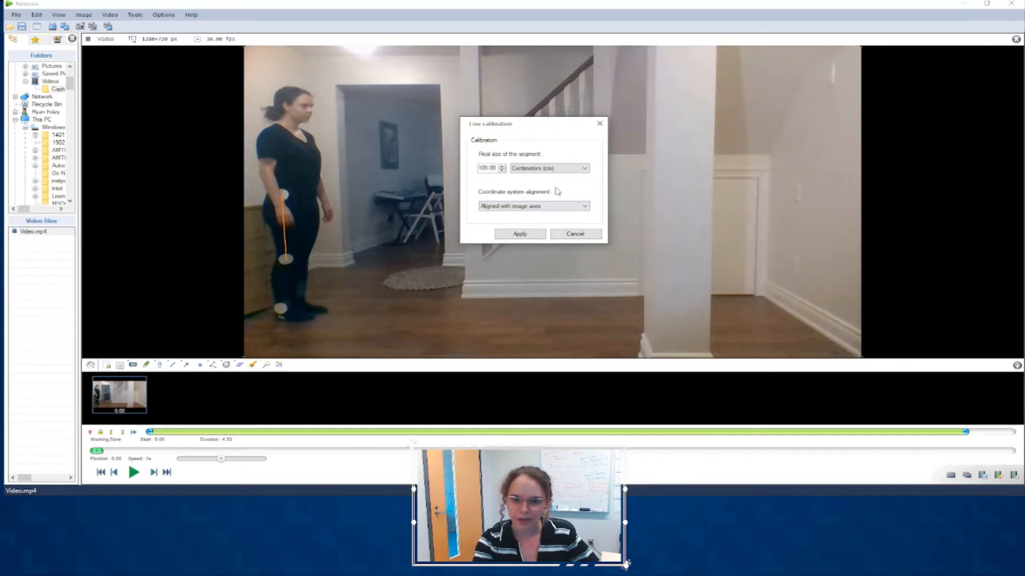
{"action": "left_click", "coordinate": [522, 235]}
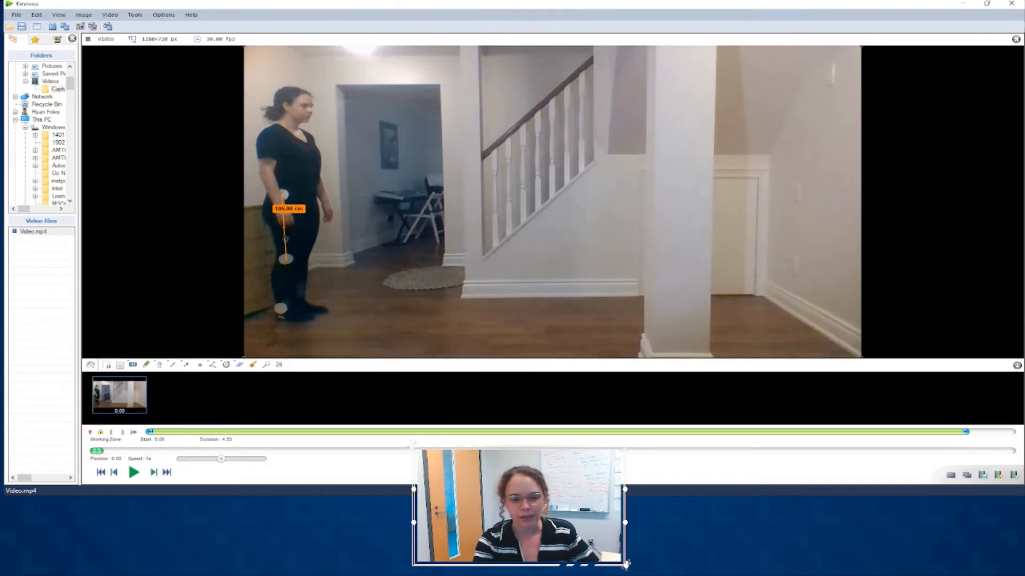
Move the calibrated line onto the wall above the stairs, play part of the video and return to the first frame.
{"action": "left_click_drag", "start_coordinate": [285, 238], "coordinate": [632, 124]}
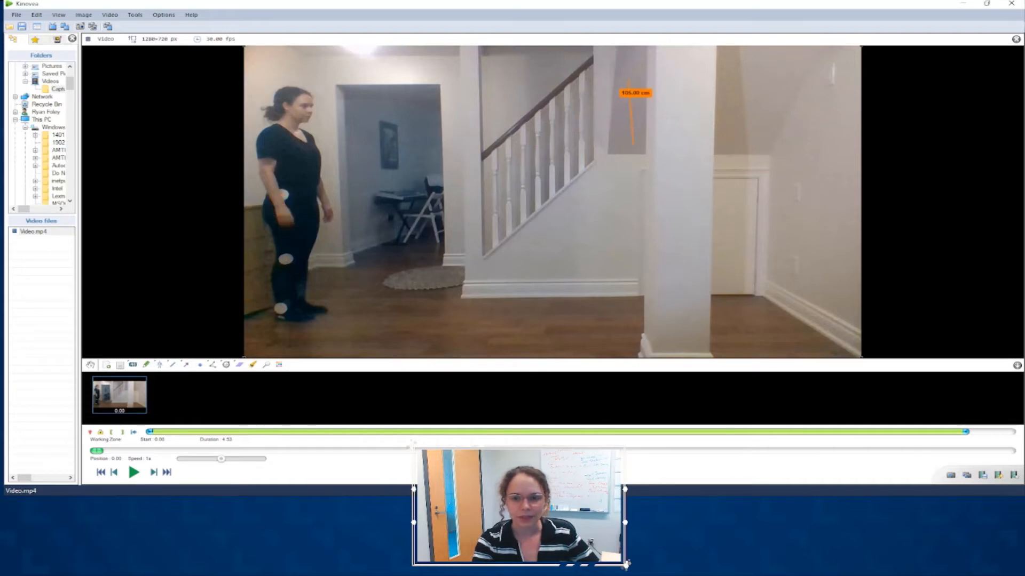
{"action": "left_click", "coordinate": [134, 473]}
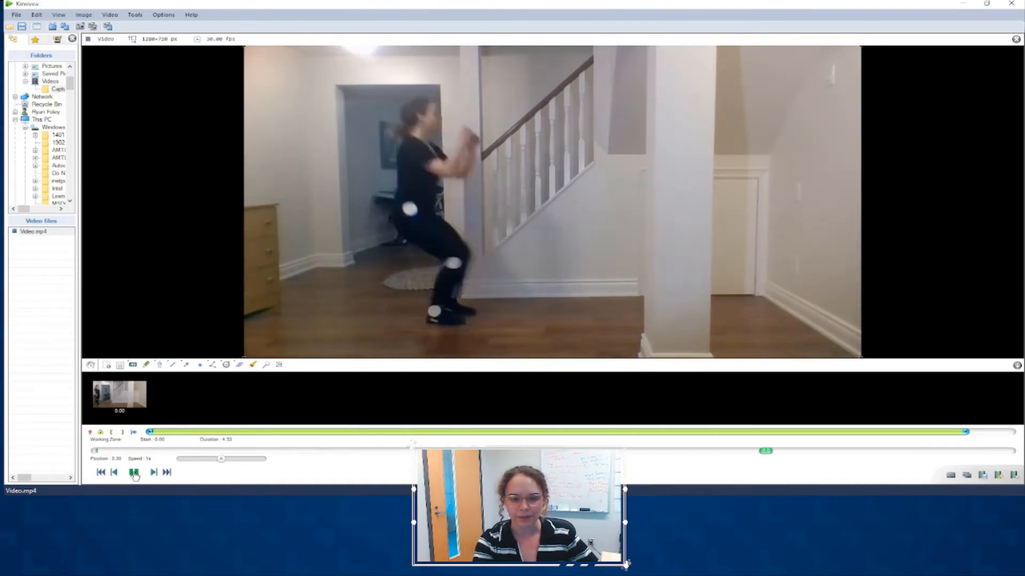
{"action": "left_click", "coordinate": [134, 474]}
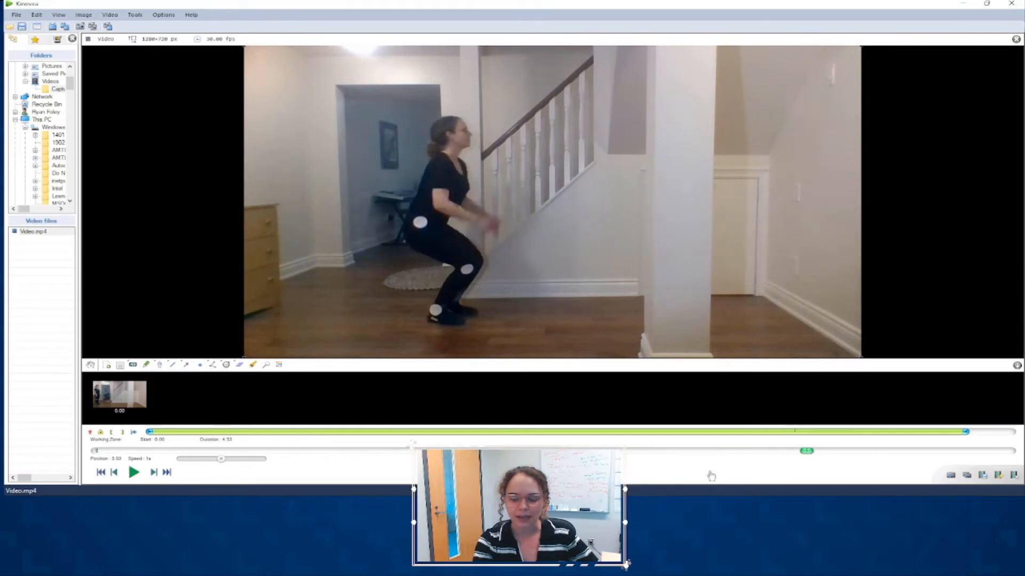
{"action": "key", "text": "Home"}
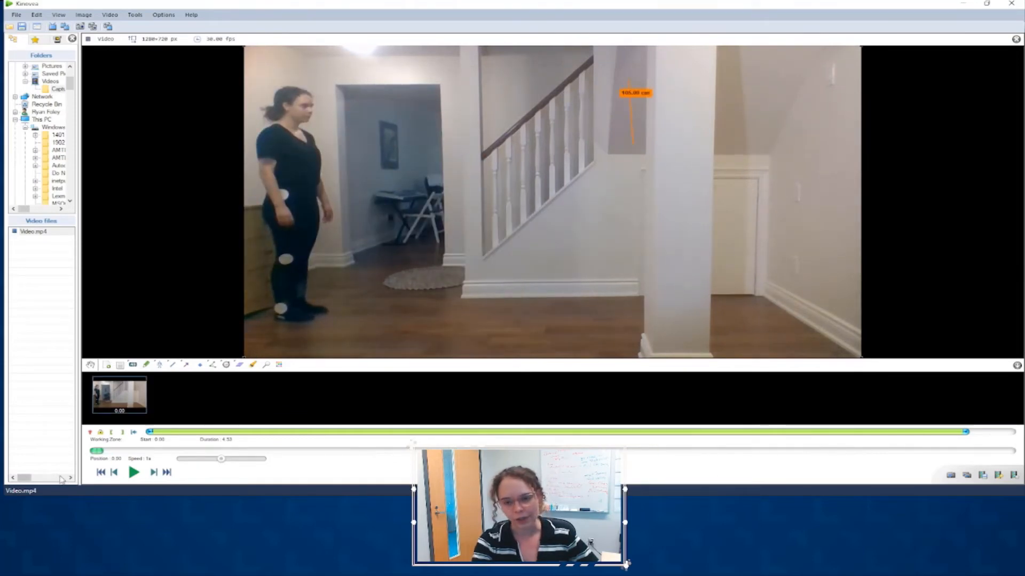
Make the calibrated line visible throughout the video, check it during playback and return to the first frame.
{"action": "right_click", "coordinate": [631, 117]}
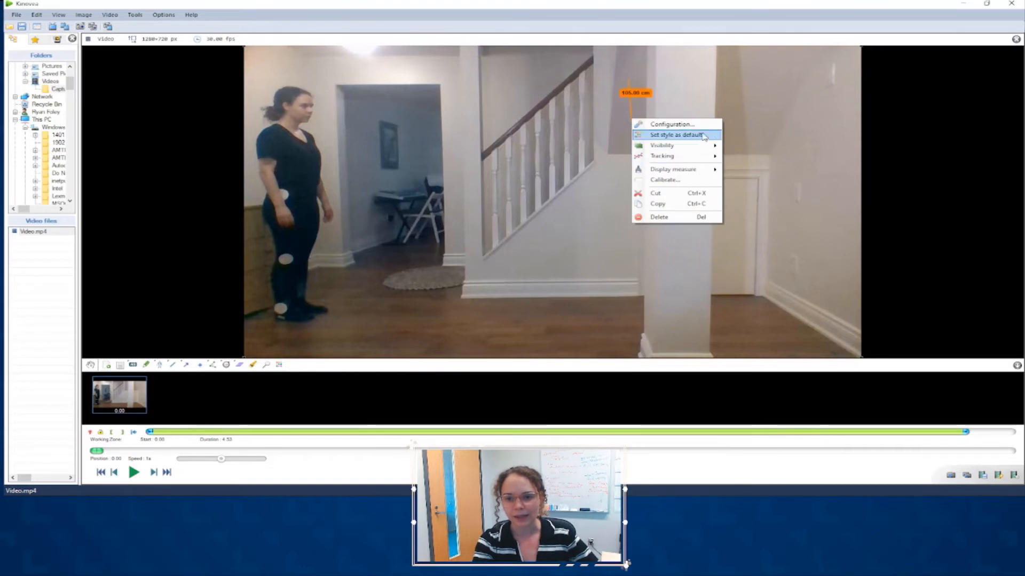
{"action": "mouse_move", "coordinate": [704, 146]}
{"action": "left_click", "coordinate": [748, 146]}
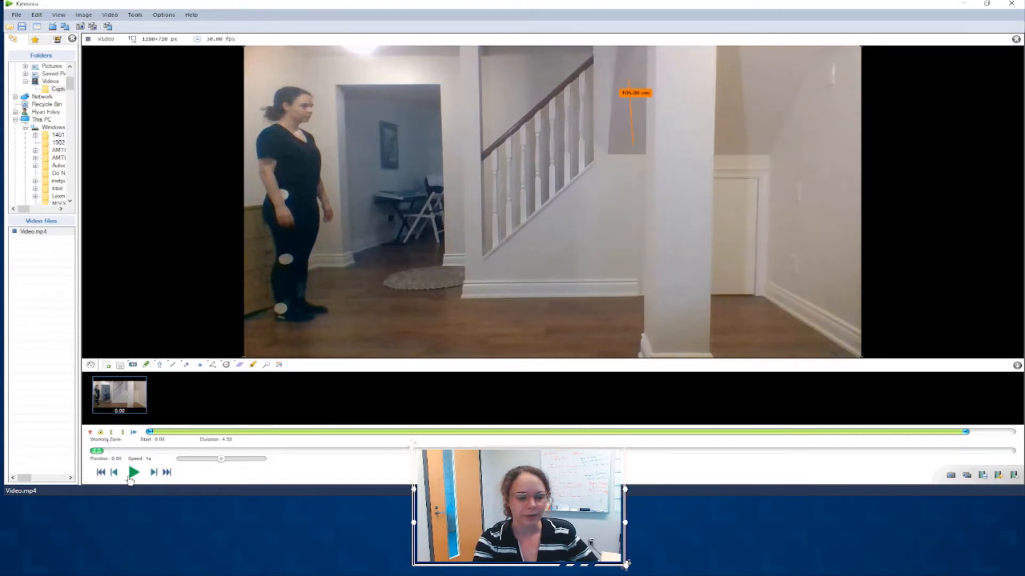
{"action": "left_click", "coordinate": [130, 478]}
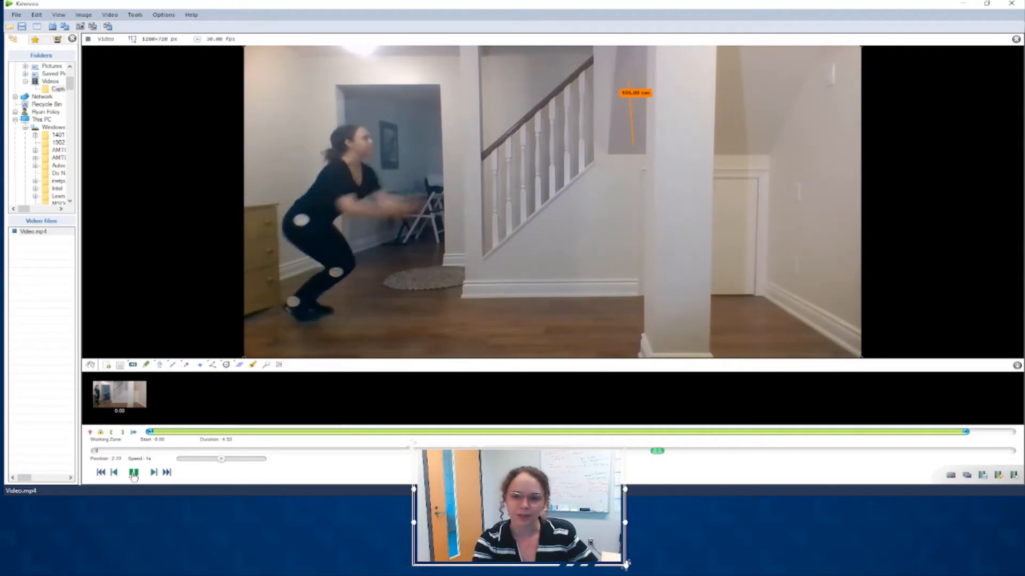
{"action": "left_click", "coordinate": [135, 475]}
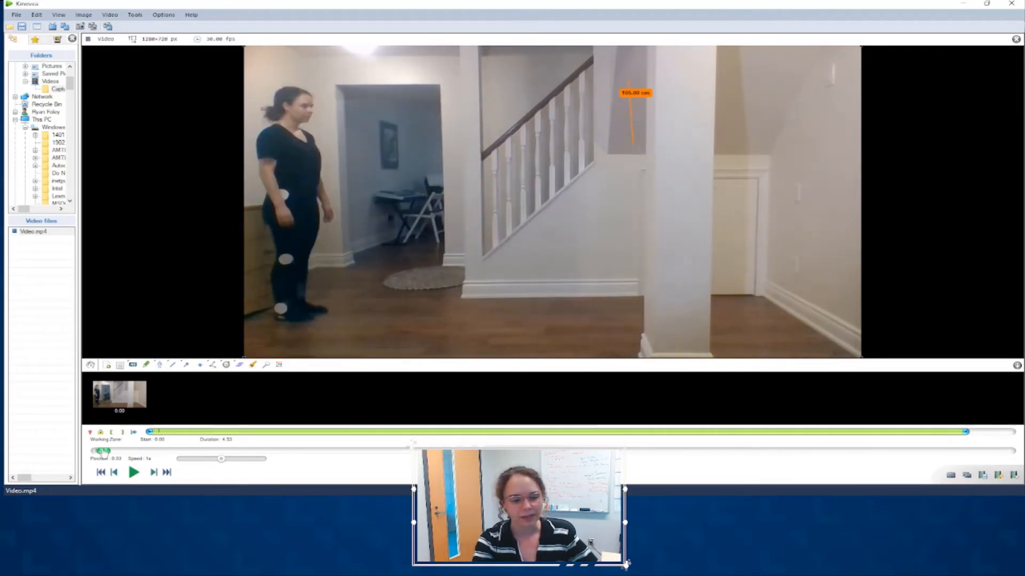
{"action": "left_click_drag", "start_coordinate": [104, 452], "coordinate": [83, 455]}
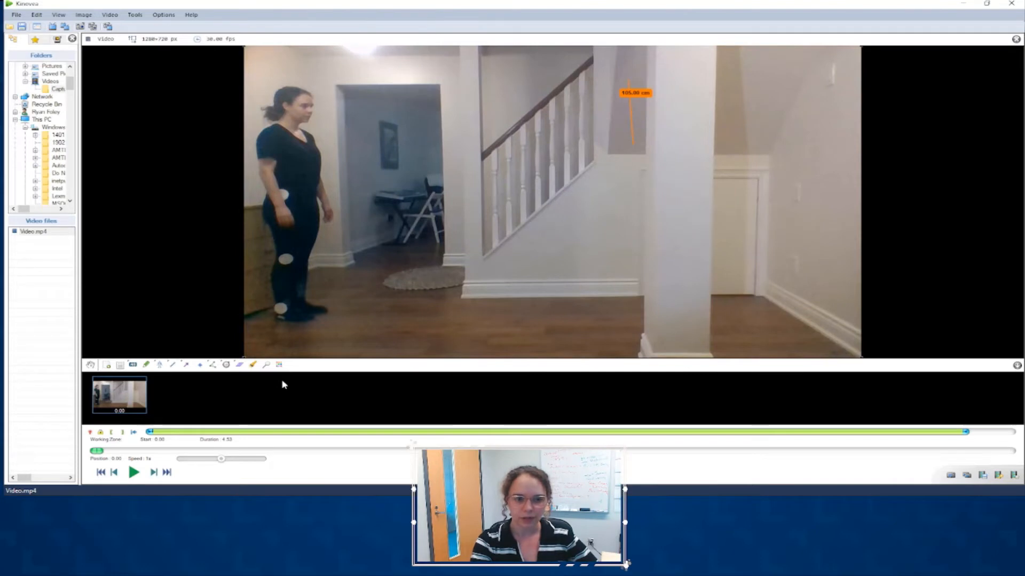
Start the working zone at 1.63, just before the jump, and preview it before returning to its first frame.
{"action": "left_click_drag", "start_coordinate": [98, 452], "coordinate": [422, 458]}
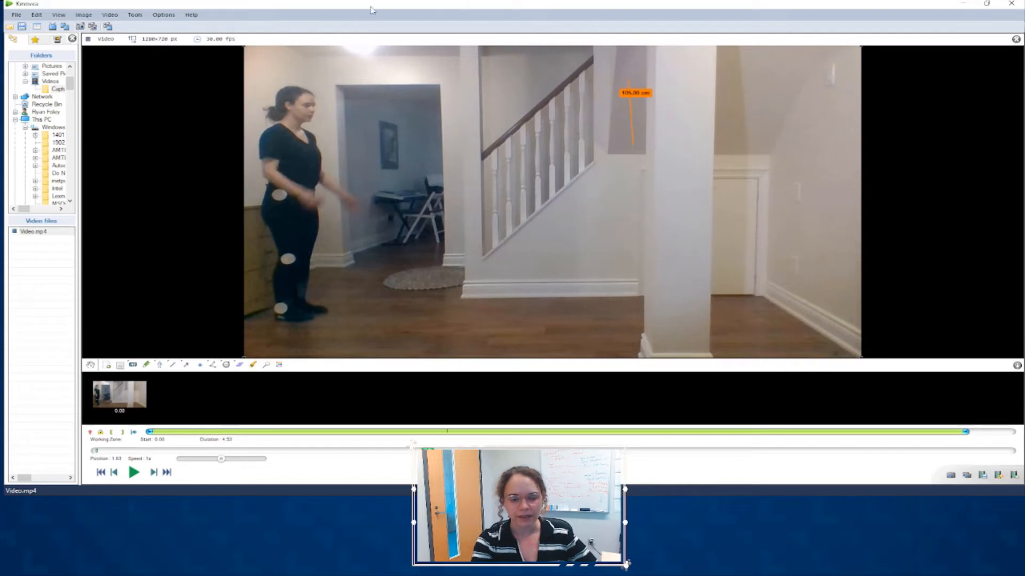
{"action": "left_click", "coordinate": [112, 433]}
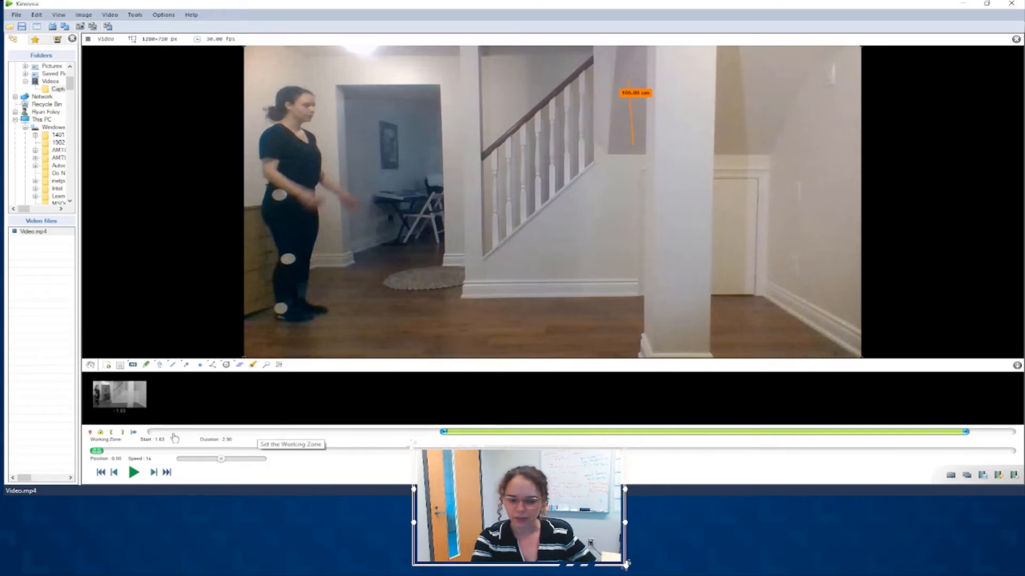
{"action": "left_click", "coordinate": [133, 473]}
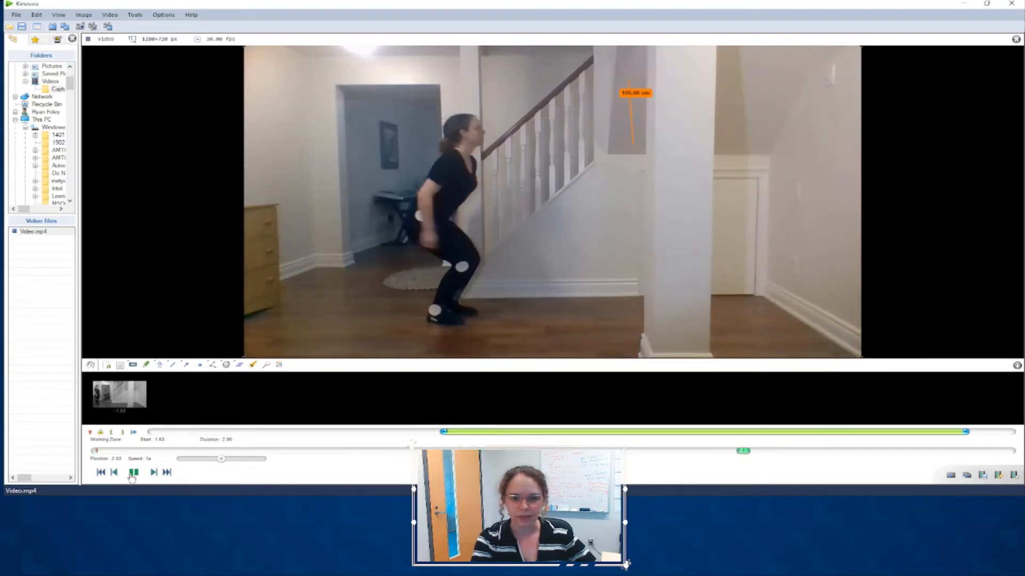
{"action": "left_click", "coordinate": [133, 473]}
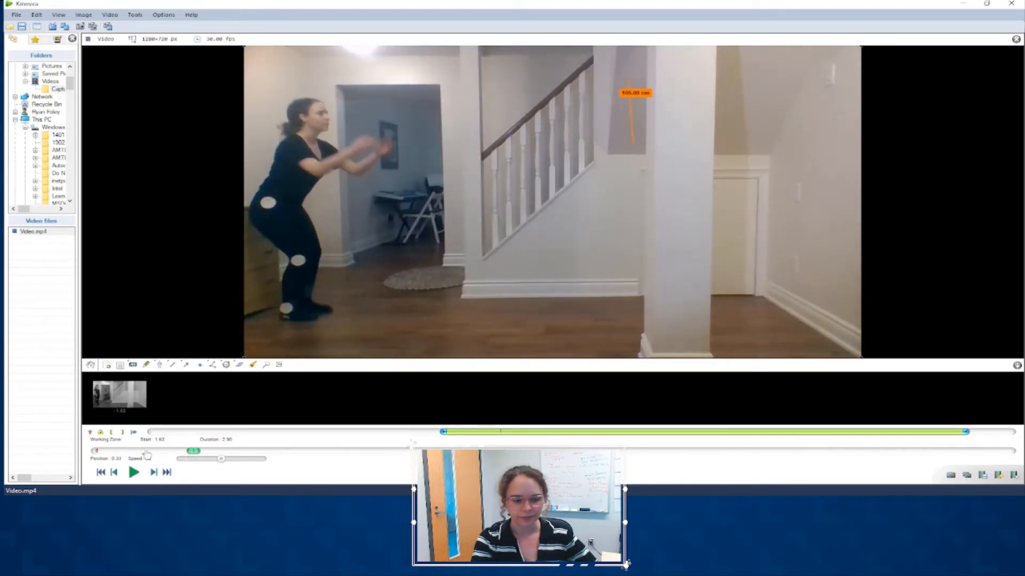
{"action": "key", "text": "Home"}
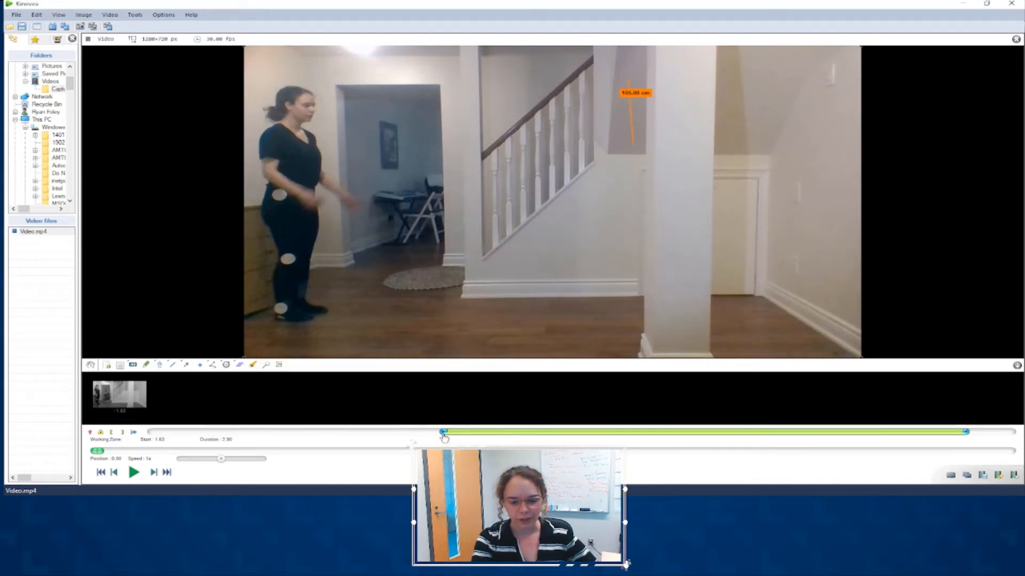
Fine-tune the working zone's start to 1.67 and play part of the trimmed range.
{"action": "mouse_move", "coordinate": [444, 437]}
{"action": "left_mouse_down"}
{"action": "mouse_move", "coordinate": [492, 436]}
{"action": "mouse_move", "coordinate": [463, 437]}
{"action": "left_mouse_up"}
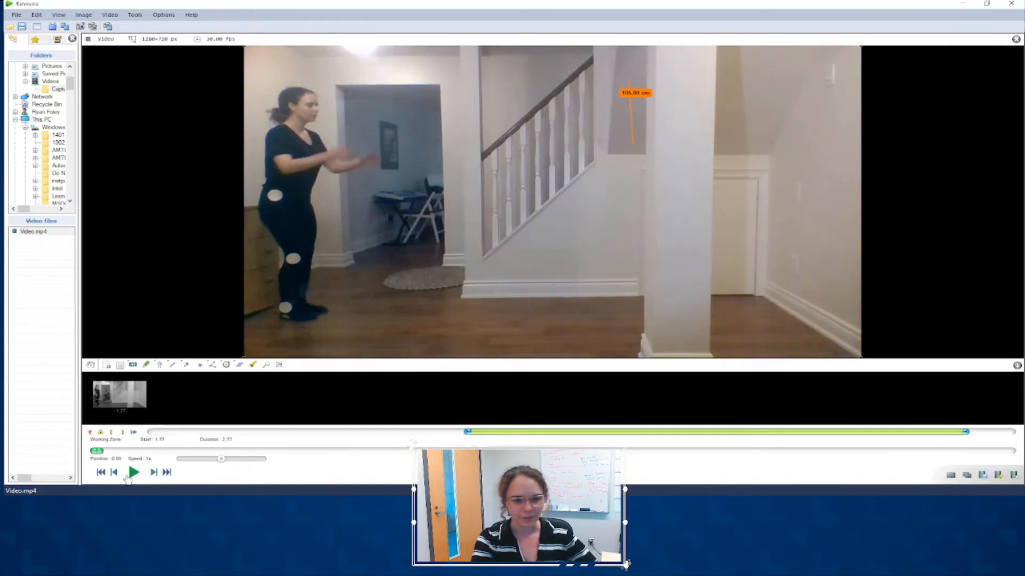
{"action": "left_click_drag", "start_coordinate": [467, 436], "coordinate": [459, 437]}
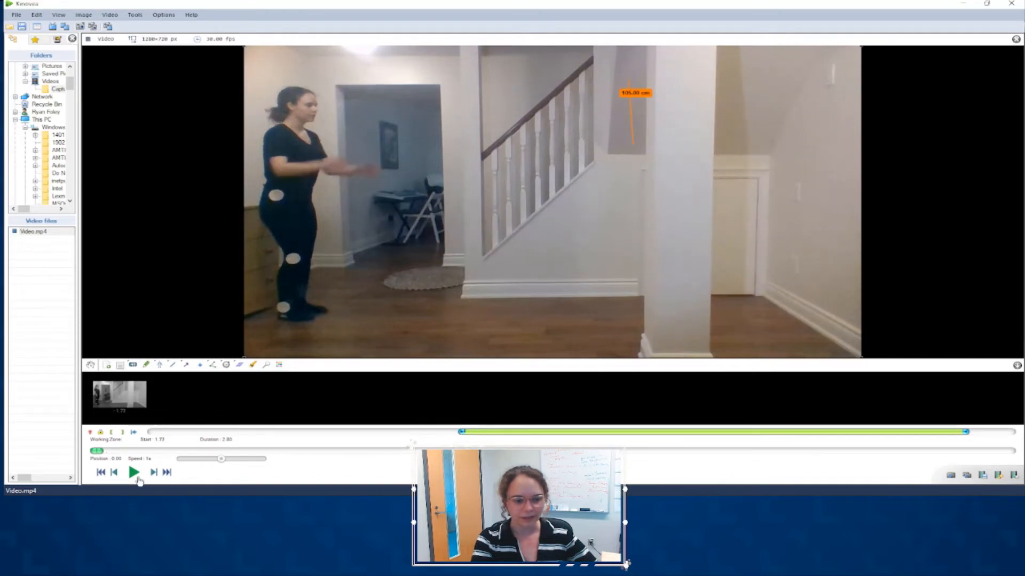
{"action": "left_click_drag", "start_coordinate": [458, 437], "coordinate": [455, 437]}
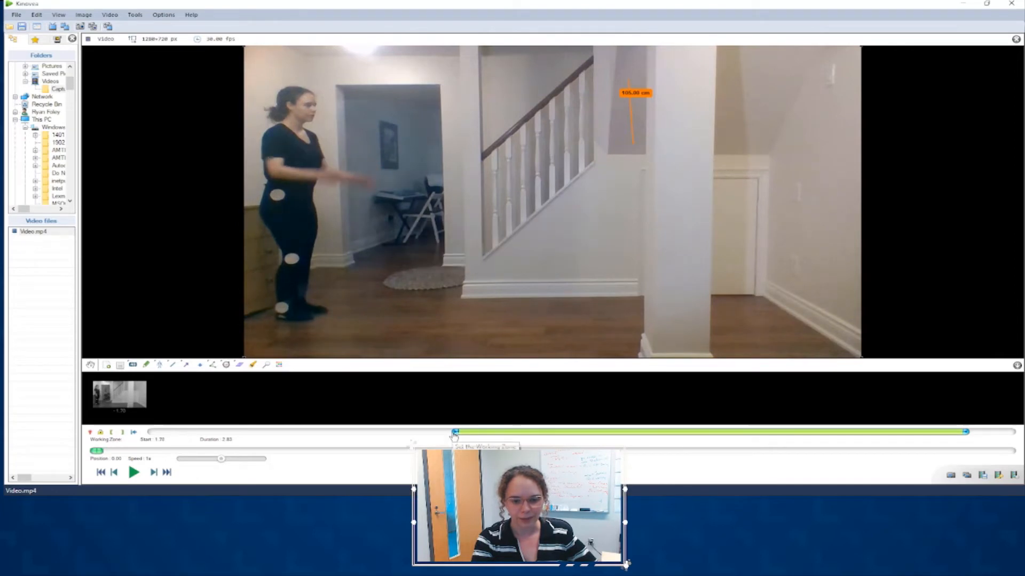
{"action": "left_click", "coordinate": [135, 473]}
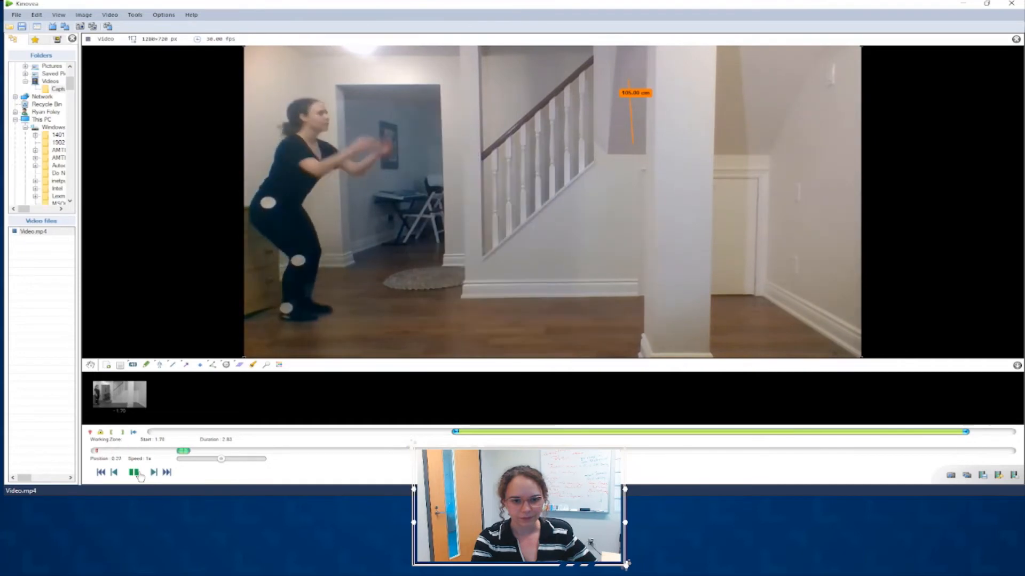
{"action": "left_click", "coordinate": [134, 473]}
{"action": "left_click_drag", "start_coordinate": [454, 436], "coordinate": [450, 436]}
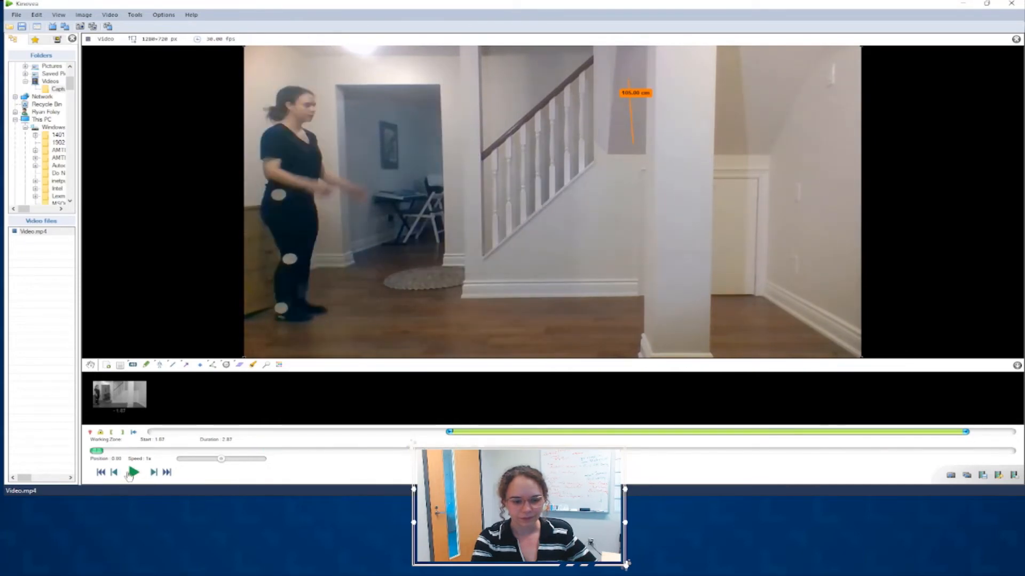
{"action": "left_click", "coordinate": [130, 473]}
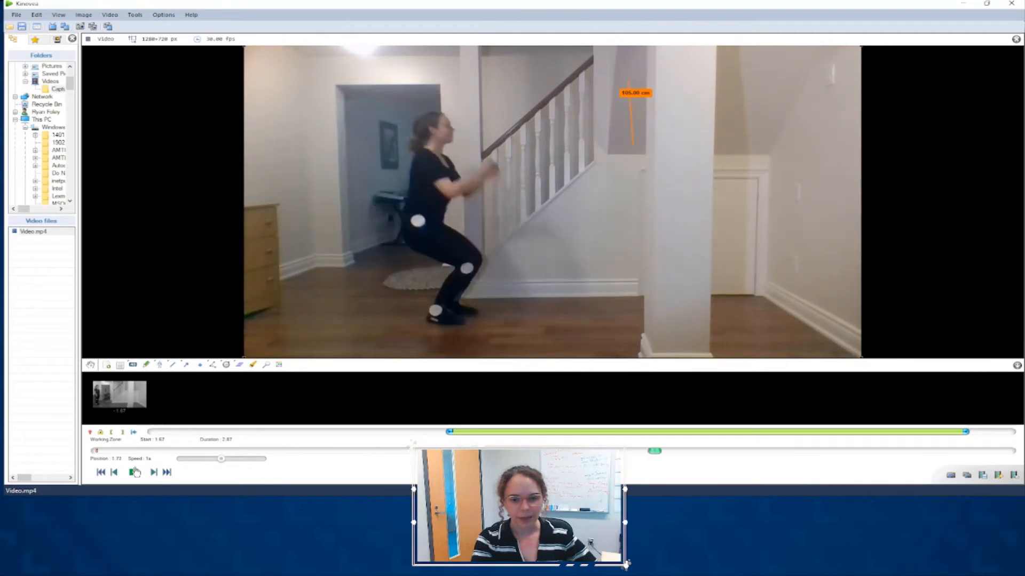
{"action": "left_click", "coordinate": [134, 473]}
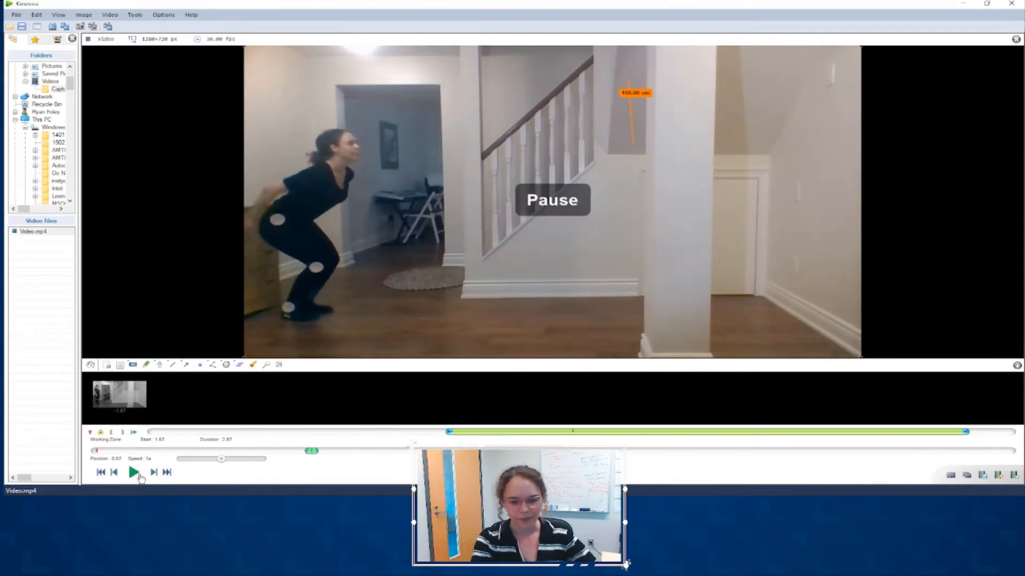
End the working zone at position 2.73, after the subject has landed and stood up, then preview it and return to its first frame.
{"action": "left_click_drag", "start_coordinate": [319, 453], "coordinate": [975, 455]}
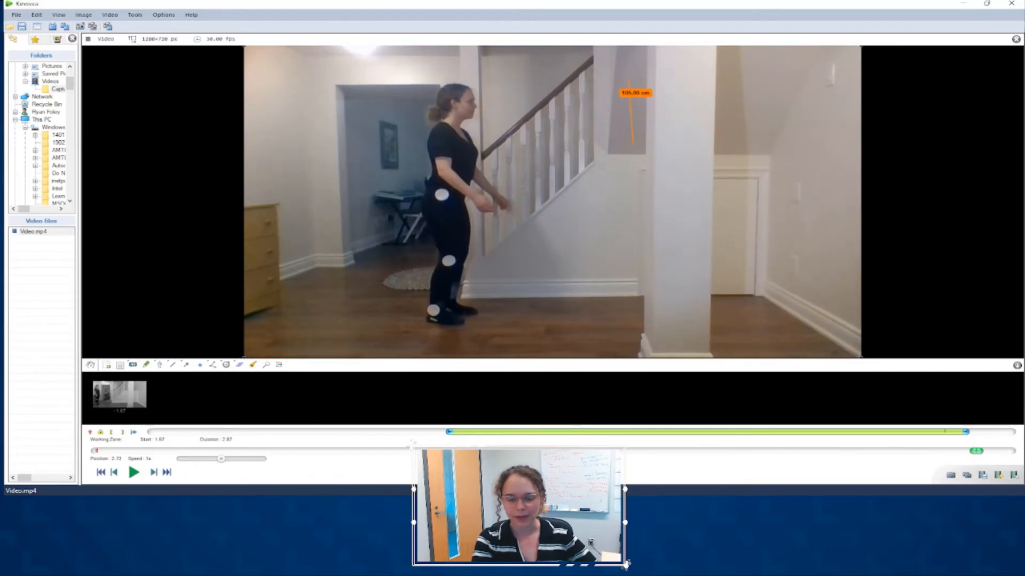
{"action": "left_click", "coordinate": [123, 434]}
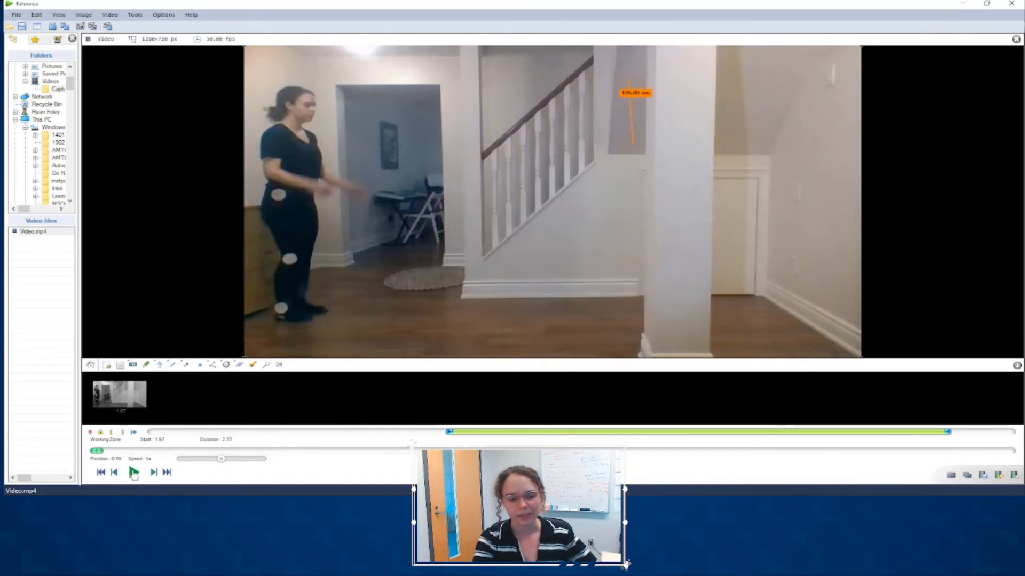
{"action": "left_click", "coordinate": [133, 473]}
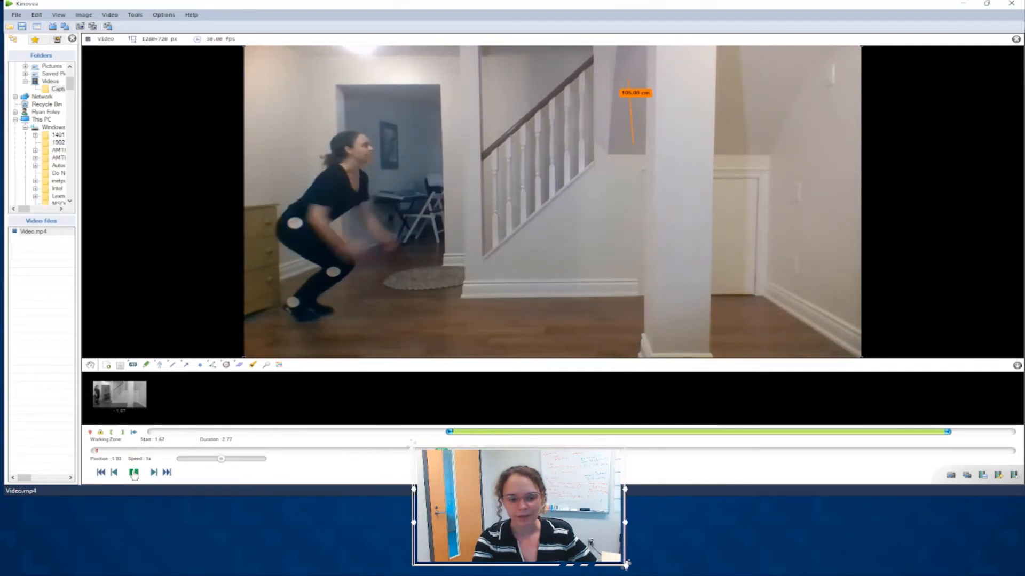
{"action": "left_click", "coordinate": [134, 473]}
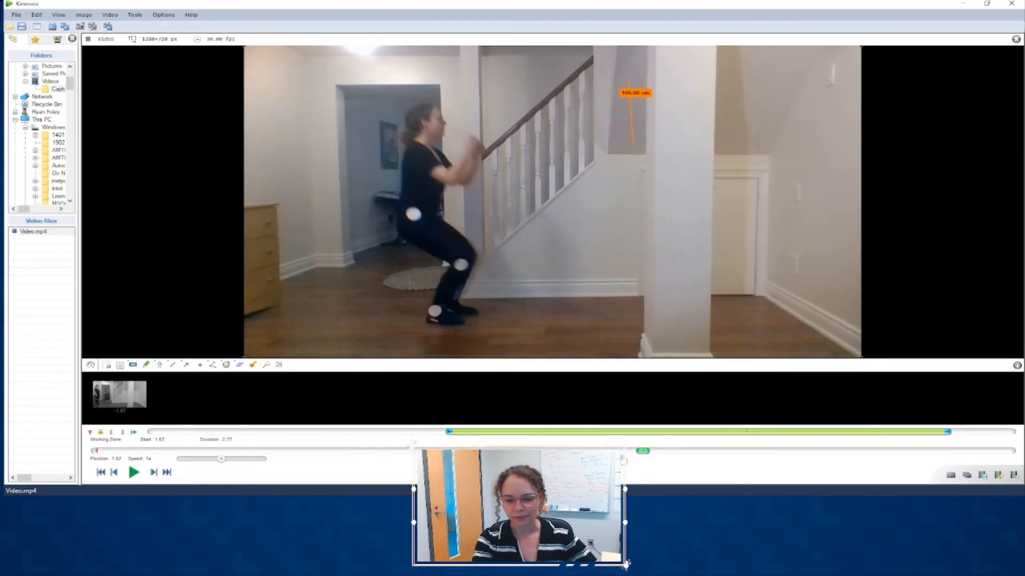
{"action": "left_click_drag", "start_coordinate": [623, 458], "coordinate": [92, 460]}
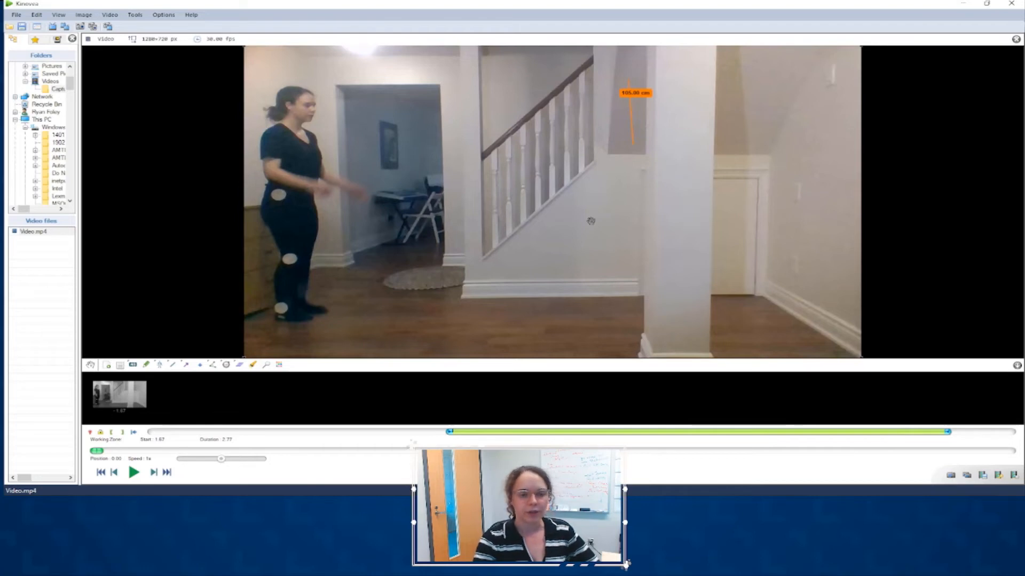
Preview the start of the jump, return to the first frame and start a tracked path centred on the hip marker.
{"action": "left_click_drag", "start_coordinate": [98, 451], "coordinate": [231, 441]}
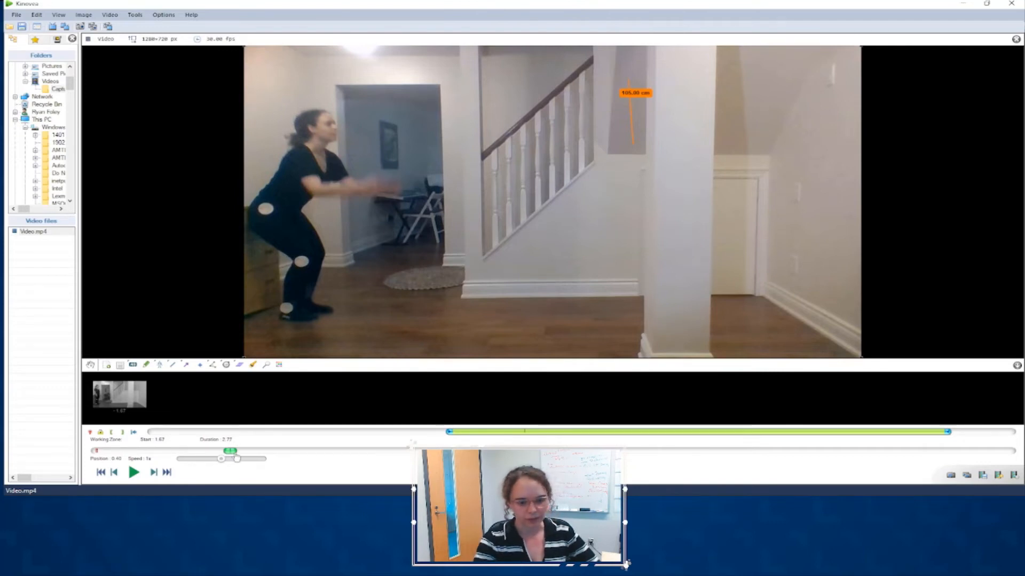
{"action": "left_click_drag", "start_coordinate": [231, 452], "coordinate": [65, 454]}
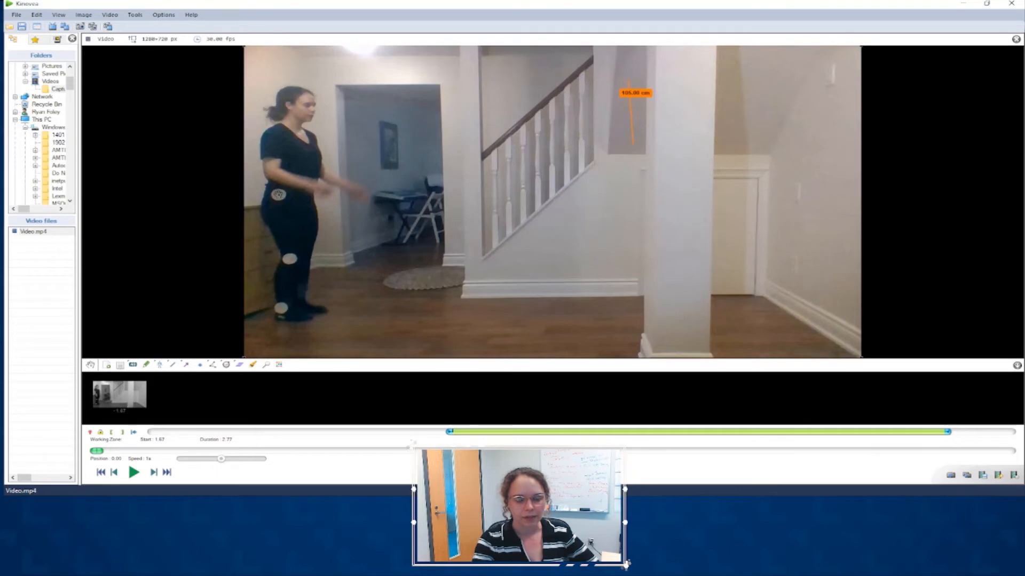
{"action": "right_click", "coordinate": [278, 195]}
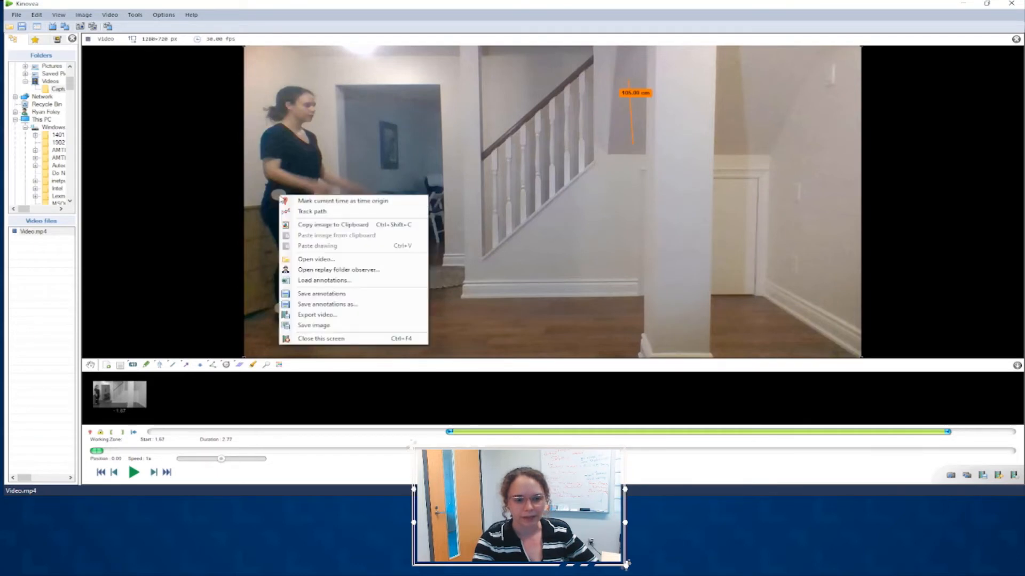
{"action": "left_click", "coordinate": [315, 212]}
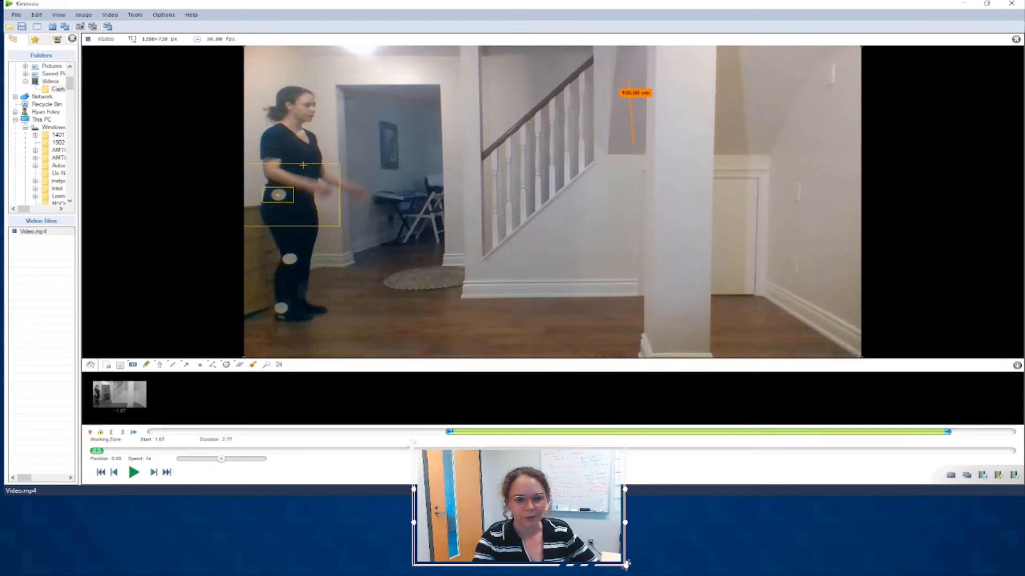
{"action": "left_click_drag", "start_coordinate": [303, 165], "coordinate": [304, 165]}
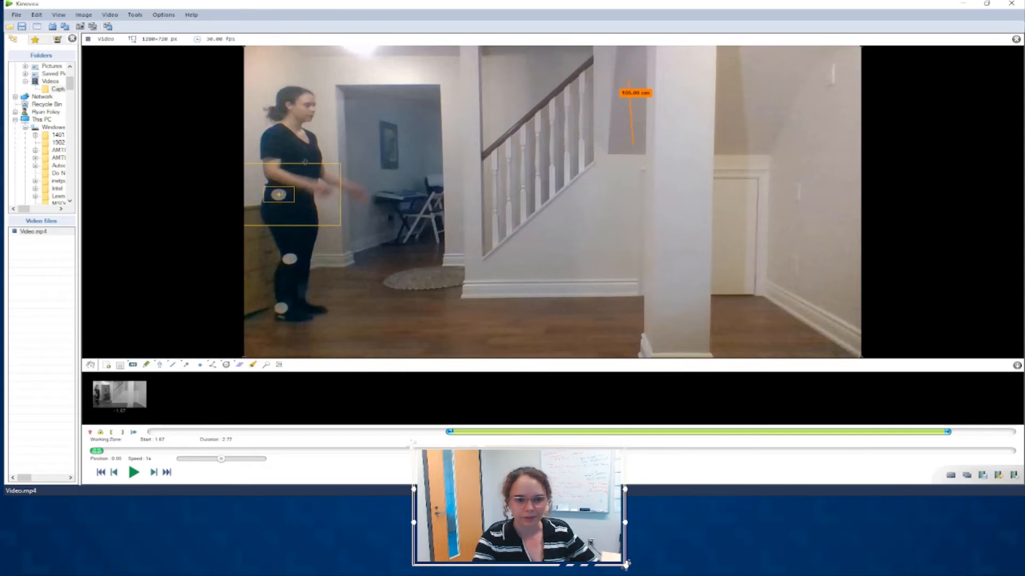
Name the hip marker's trajectory Hip and centre its tracking window on the marker in the trajectory configuration.
{"action": "right_click", "coordinate": [305, 165]}
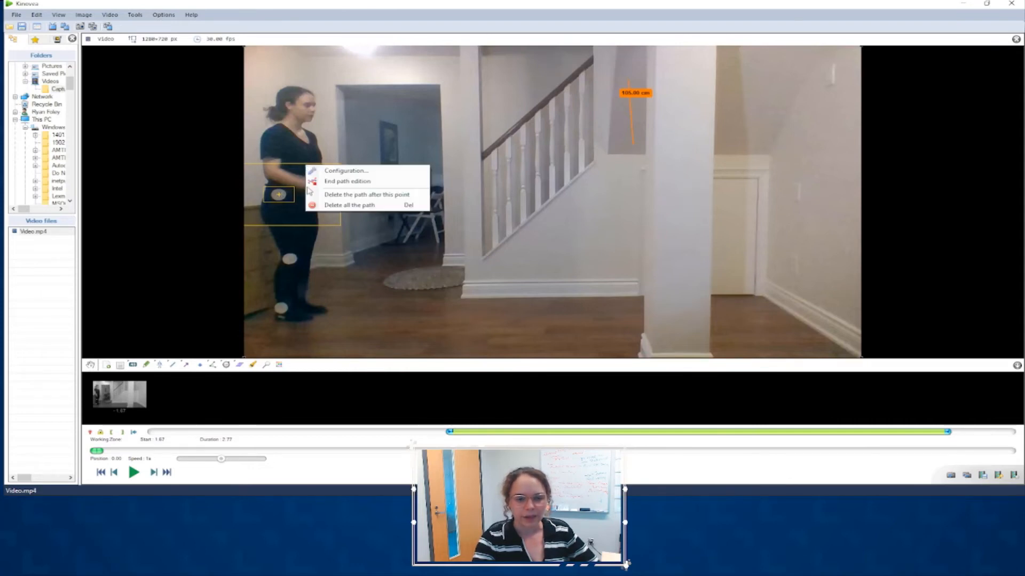
{"action": "left_click", "coordinate": [350, 171]}
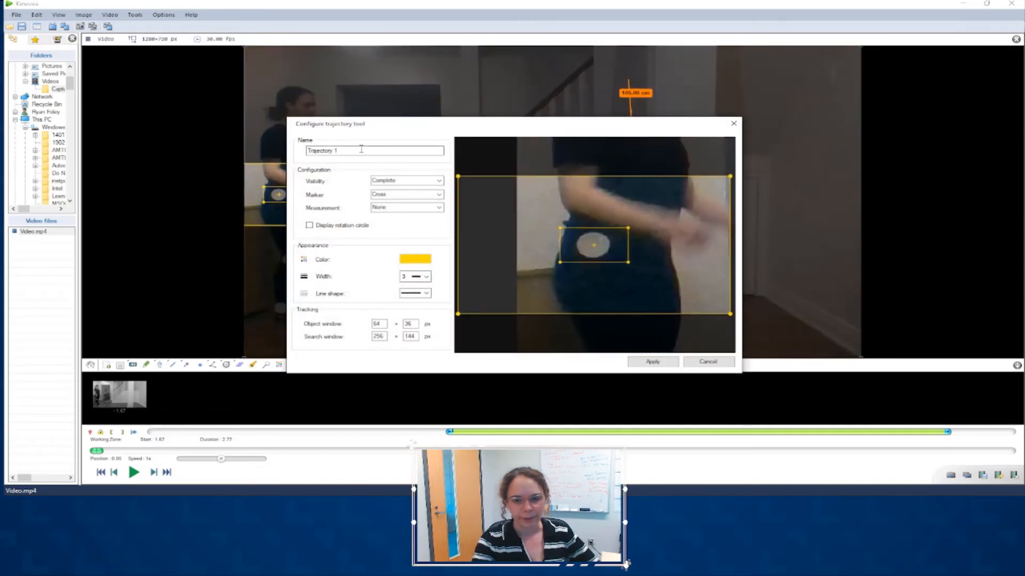
{"action": "left_click_drag", "start_coordinate": [557, 126], "coordinate": [563, 97]}
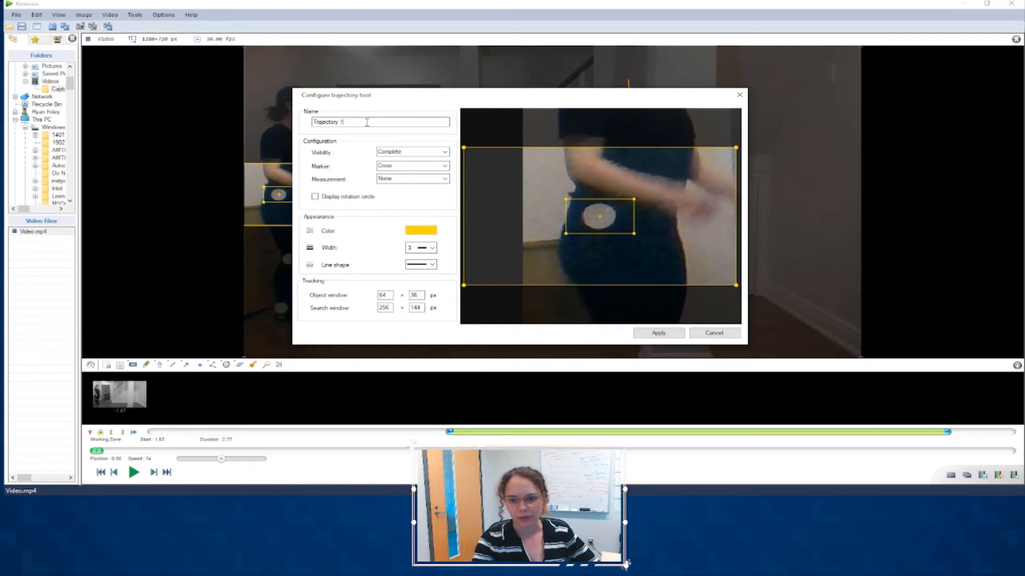
{"action": "left_click_drag", "start_coordinate": [367, 123], "coordinate": [311, 123]}
{"action": "type", "text": "H"}
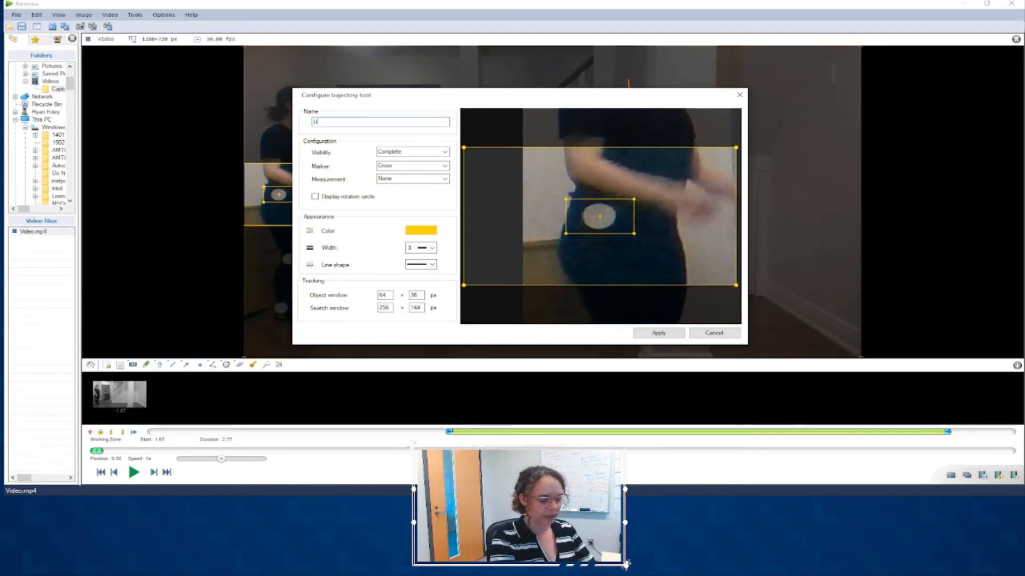
{"action": "type", "text": "ip"}
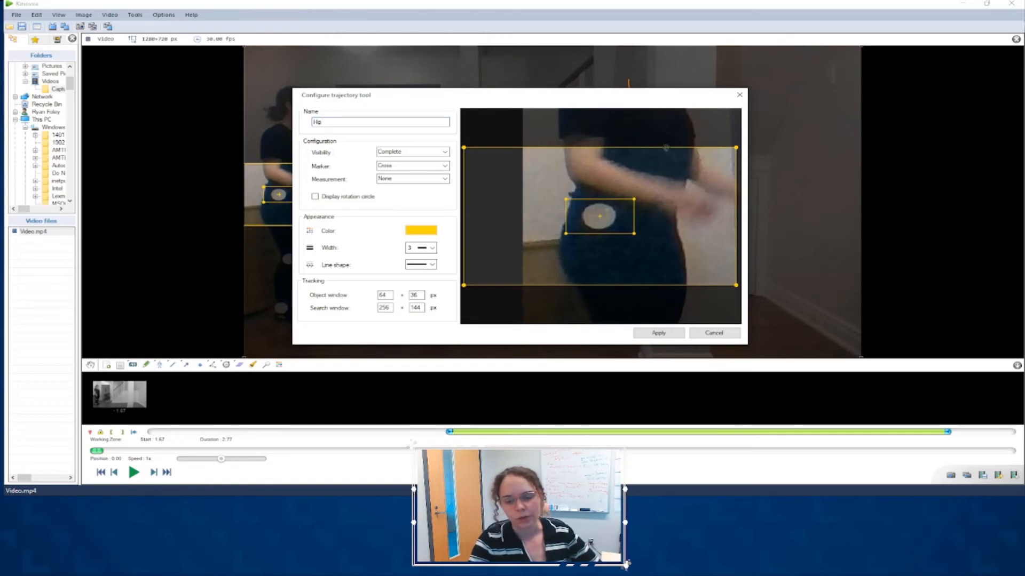
{"action": "left_click_drag", "start_coordinate": [666, 148], "coordinate": [664, 147]}
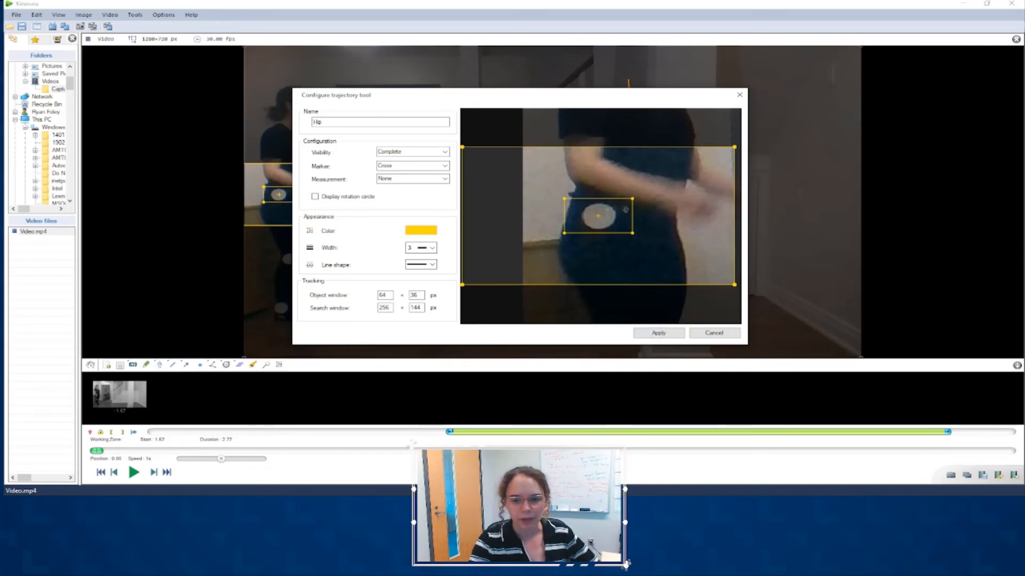
{"action": "left_click", "coordinate": [657, 333]}
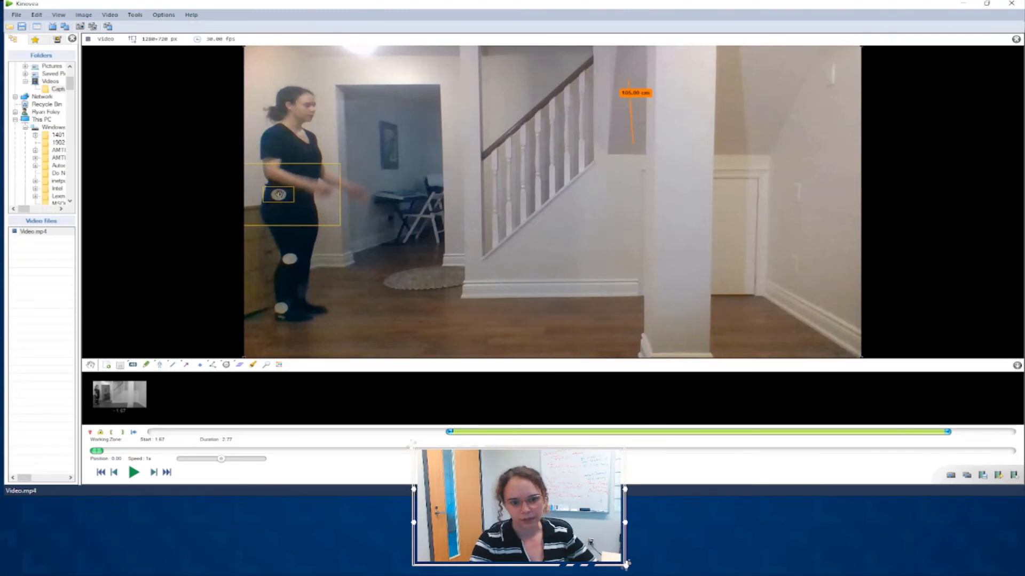
Track the hip marker frame by frame from the first frame to position 0.63 as the subject crouches.
{"action": "left_click", "coordinate": [153, 473]}
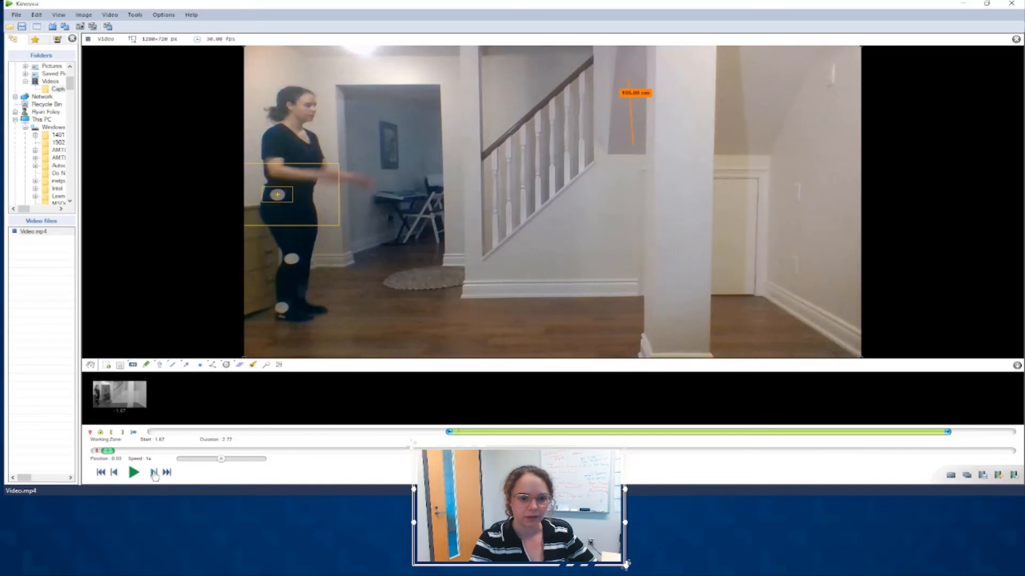
{"action": "left_click", "coordinate": [153, 473]}
{"action": "left_click", "coordinate": [154, 472]}
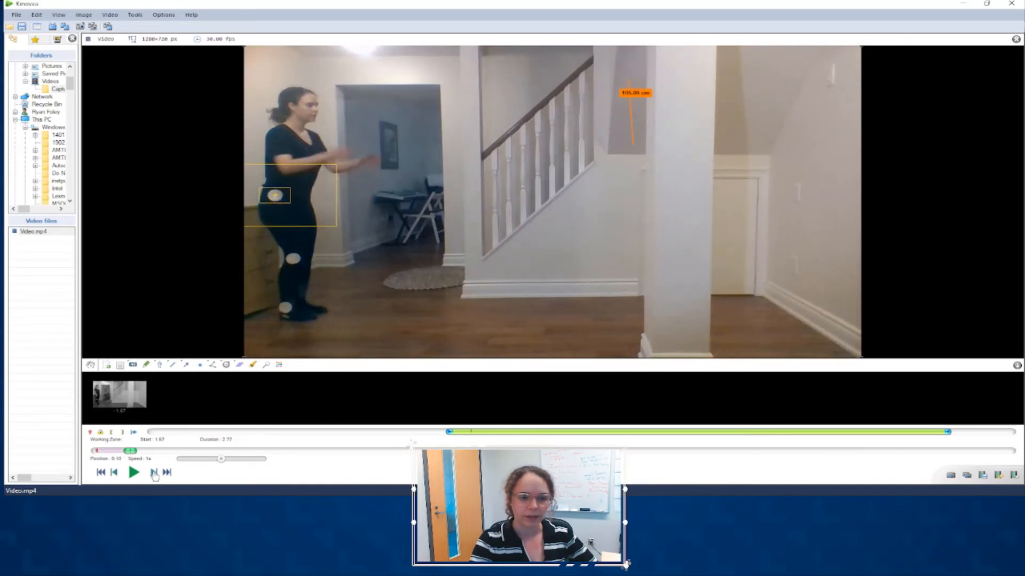
{"action": "left_click", "coordinate": [153, 473]}
{"action": "left_click", "coordinate": [154, 473]}
{"action": "left_click", "coordinate": [154, 473]}
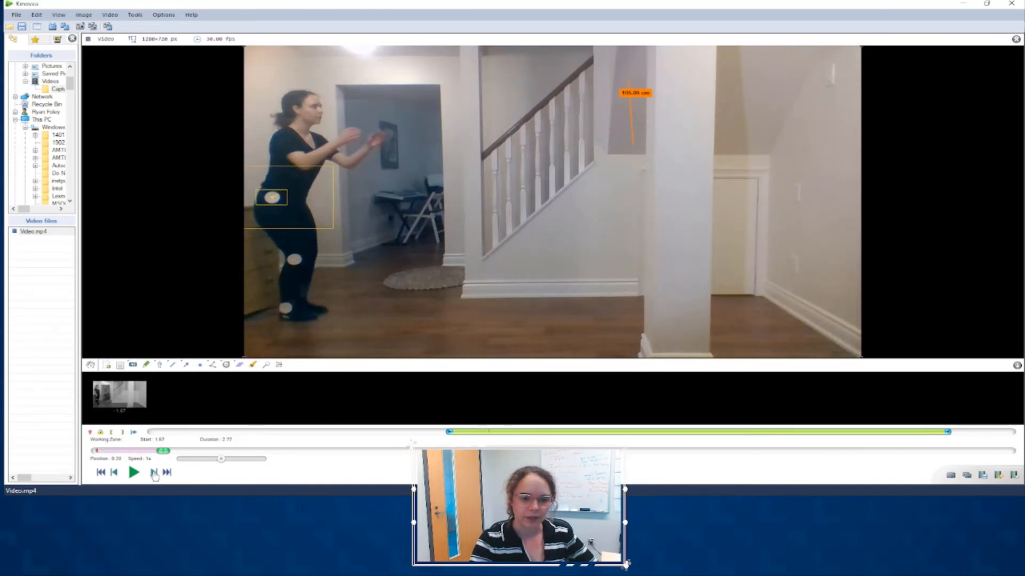
{"action": "left_click", "coordinate": [154, 473]}
{"action": "left_click", "coordinate": [154, 473]}
{"action": "left_click", "coordinate": [153, 473]}
{"action": "left_click", "coordinate": [154, 473]}
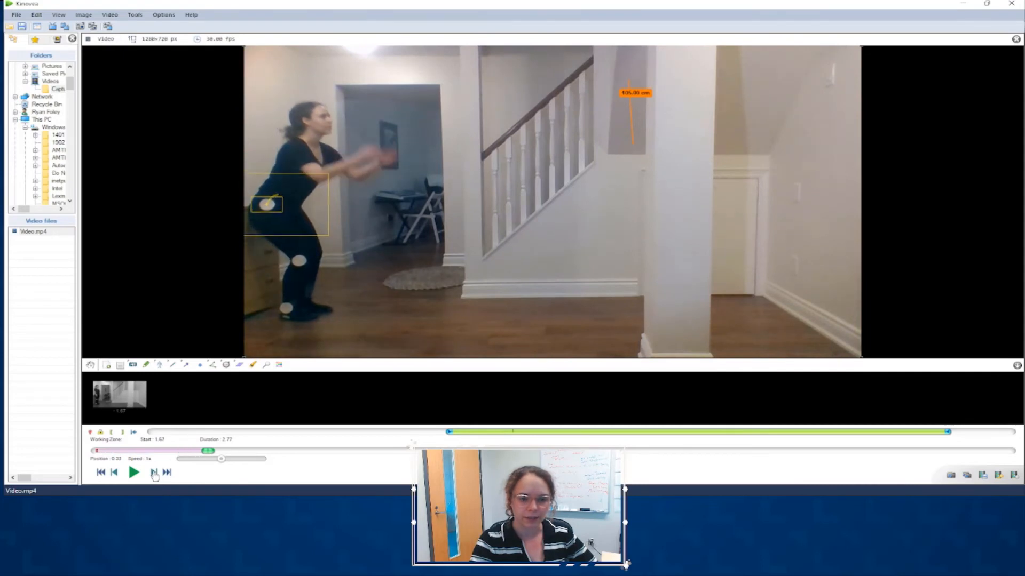
{"action": "left_click", "coordinate": [154, 473]}
{"action": "left_click", "coordinate": [154, 473]}
{"action": "left_click", "coordinate": [153, 473]}
{"action": "left_click", "coordinate": [154, 473]}
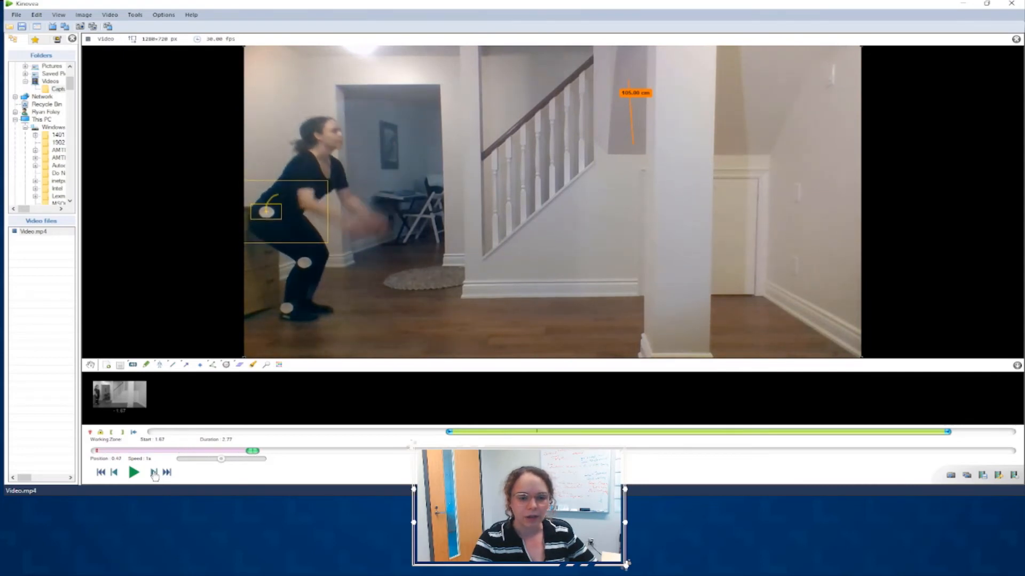
{"action": "left_click", "coordinate": [154, 473]}
{"action": "left_click", "coordinate": [154, 473]}
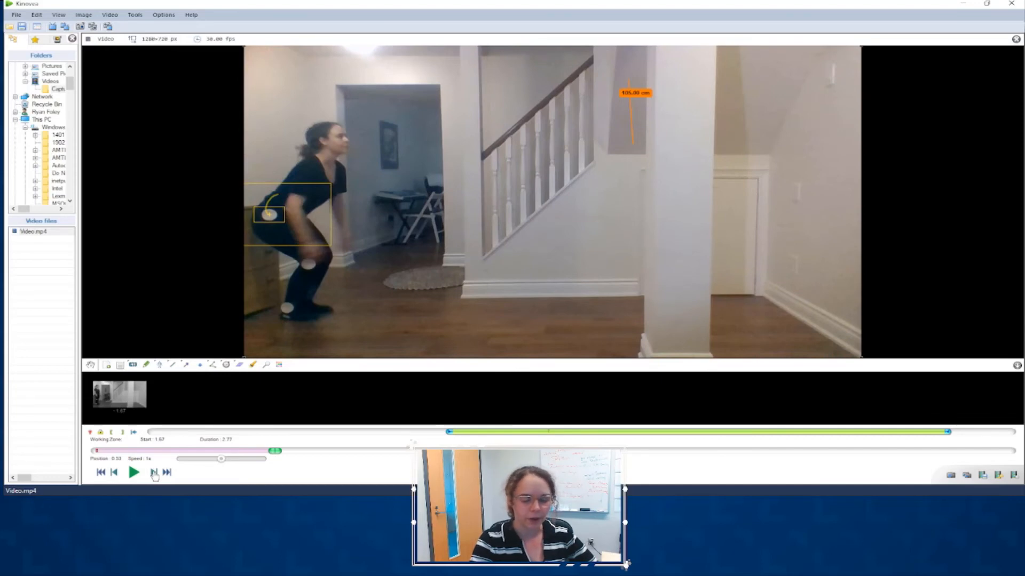
{"action": "left_click", "coordinate": [153, 473]}
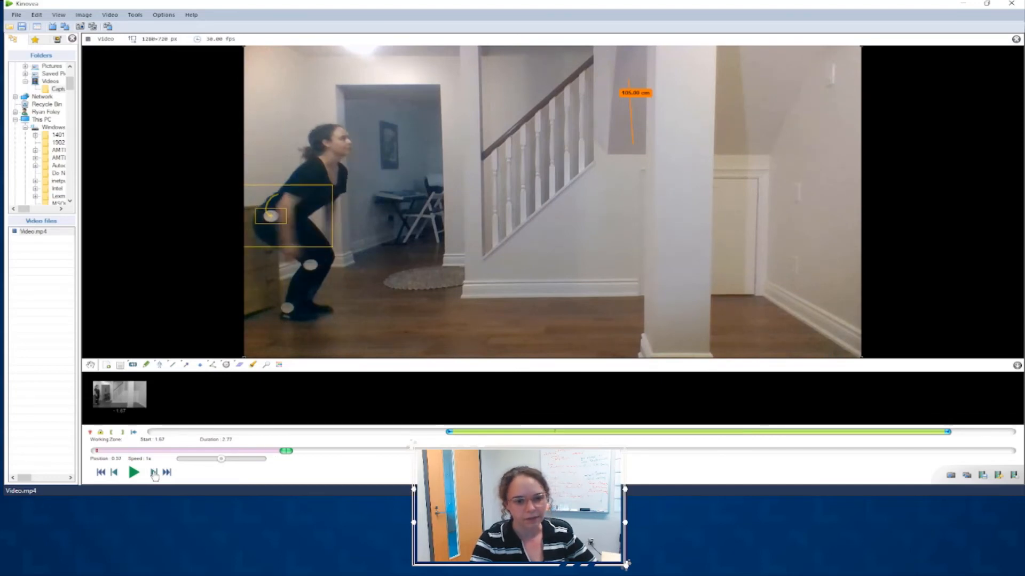
{"action": "left_click", "coordinate": [154, 473]}
{"action": "left_click", "coordinate": [154, 473]}
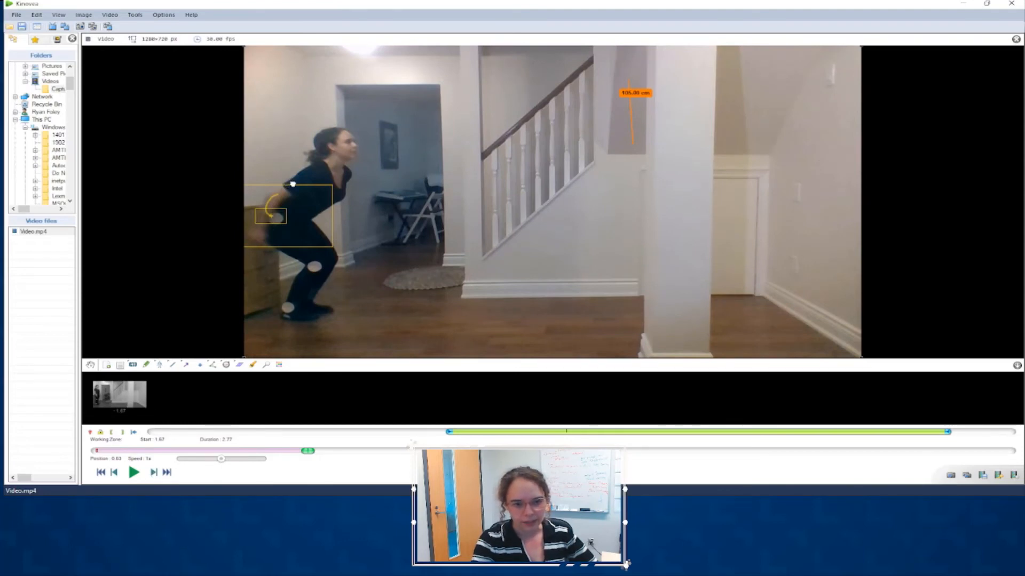
Recentre the tracking window on the hip marker at 0.63 and track frame by frame to position 0.97.
{"action": "left_click_drag", "start_coordinate": [279, 212], "coordinate": [283, 212]}
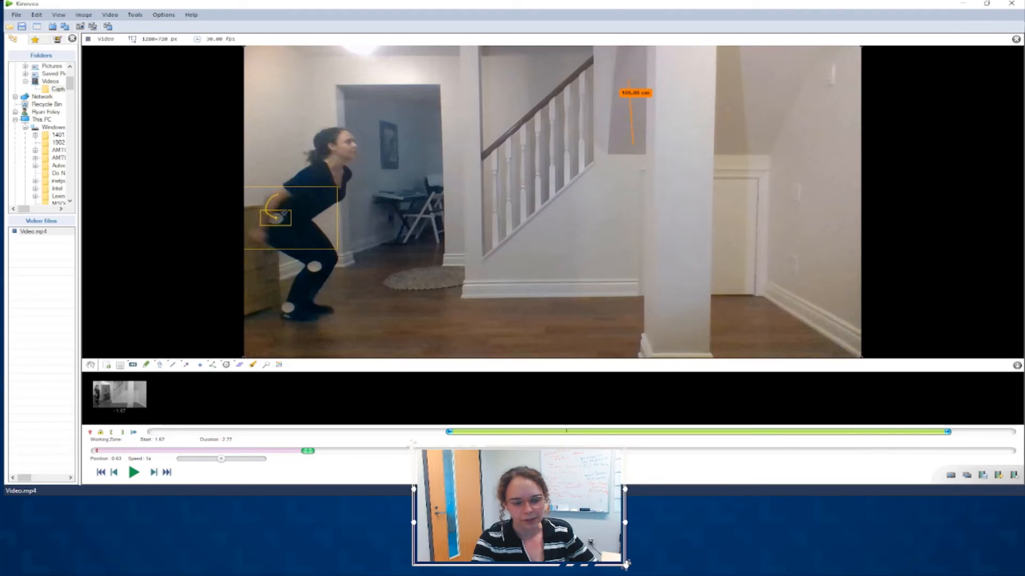
{"action": "left_click", "coordinate": [159, 473]}
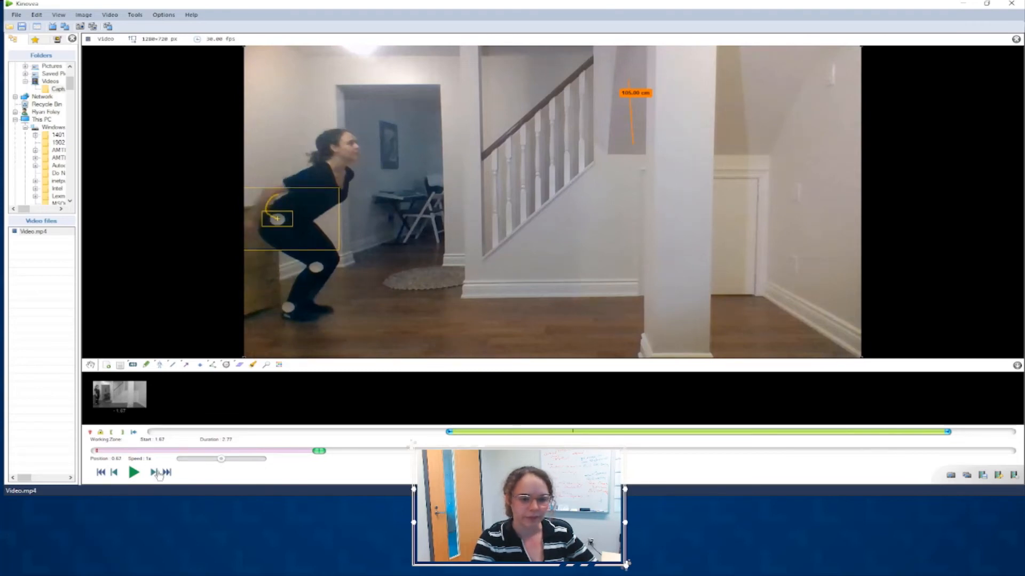
{"action": "left_click", "coordinate": [158, 473]}
{"action": "left_click", "coordinate": [158, 473]}
{"action": "left_click", "coordinate": [158, 473]}
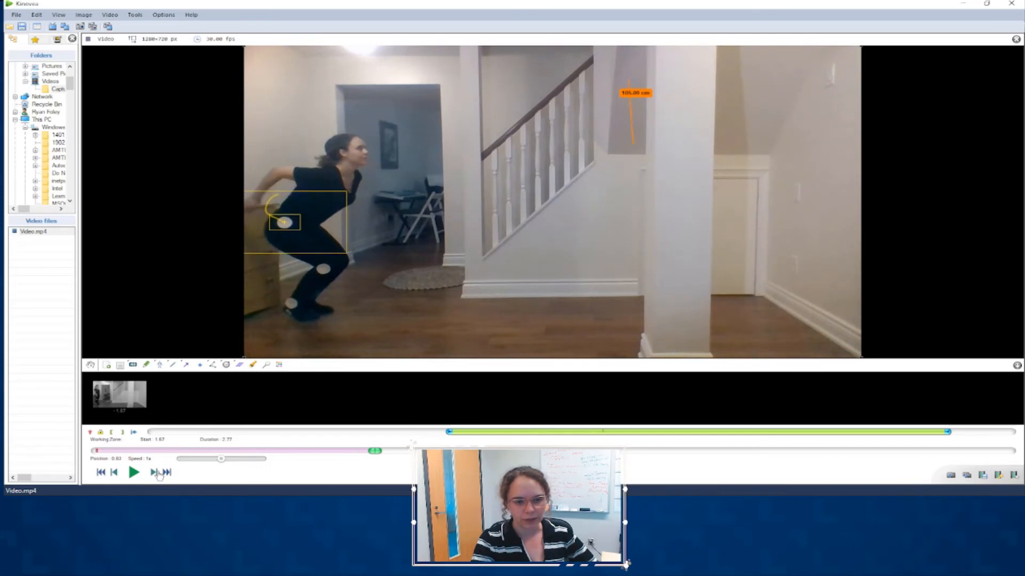
{"action": "left_click", "coordinate": [158, 472]}
{"action": "left_click", "coordinate": [158, 473]}
{"action": "left_click", "coordinate": [158, 473]}
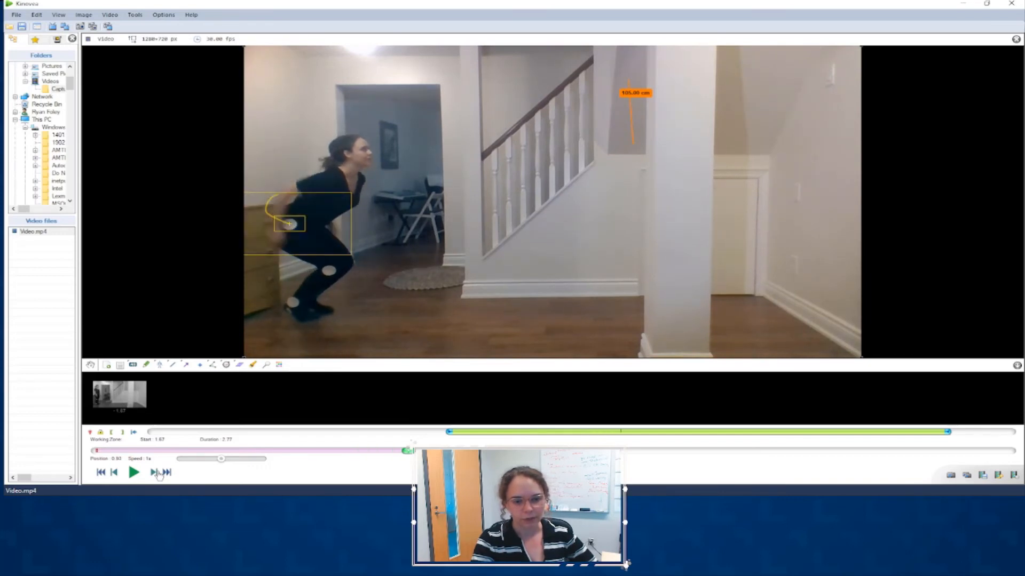
{"action": "left_click", "coordinate": [158, 473]}
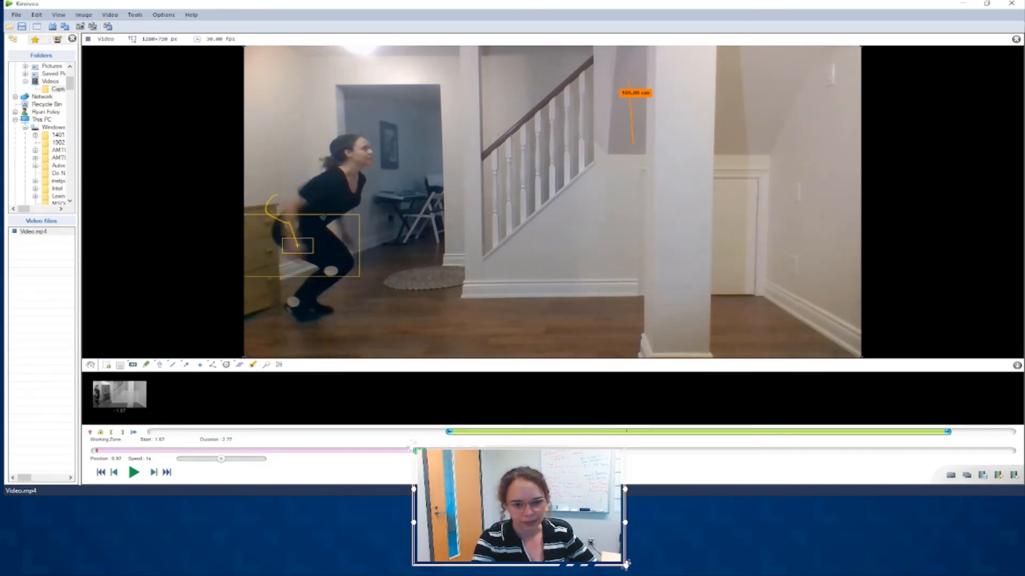
Correct the hip tracking point at 0.97, advance to 1.00 and place the window back on the marker.
{"action": "left_click_drag", "start_coordinate": [323, 217], "coordinate": [318, 196]}
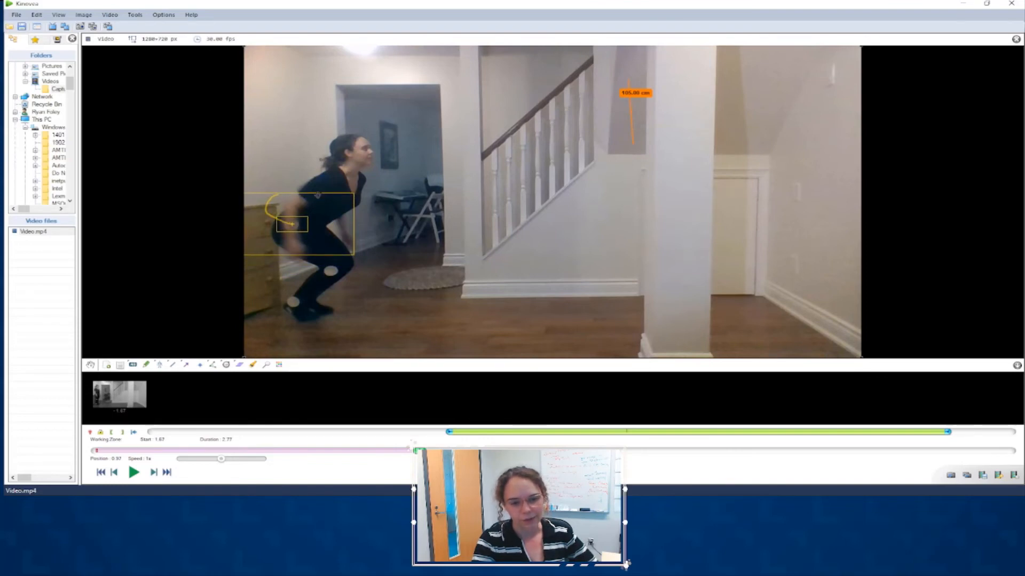
{"action": "right_click", "coordinate": [321, 193]}
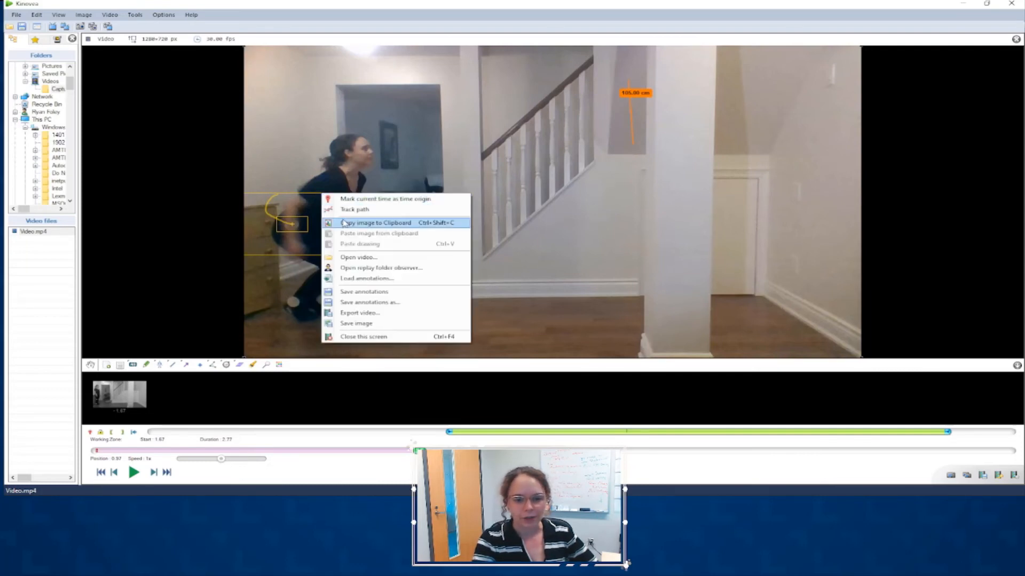
{"action": "left_click", "coordinate": [314, 188]}
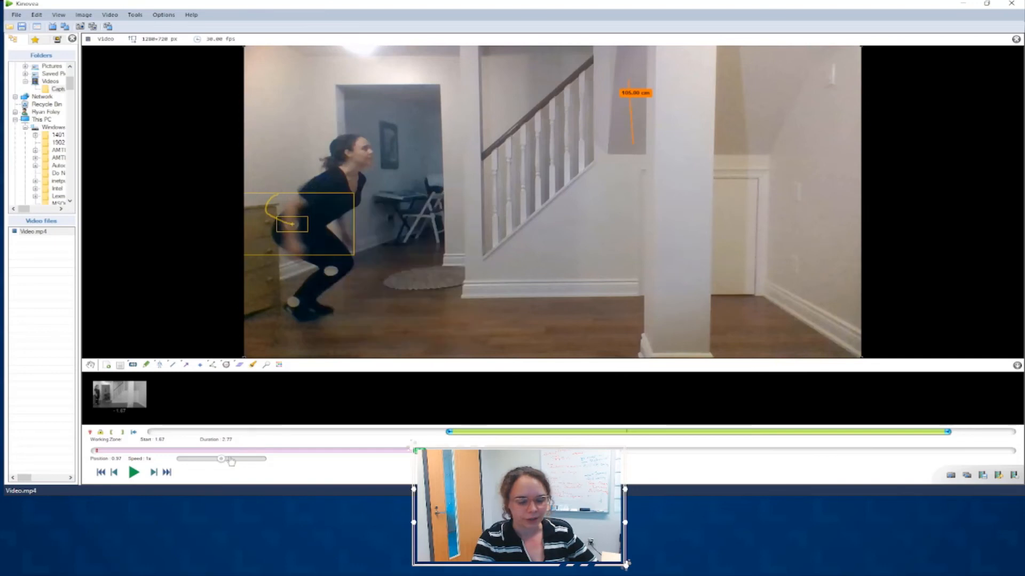
{"action": "left_click", "coordinate": [153, 472]}
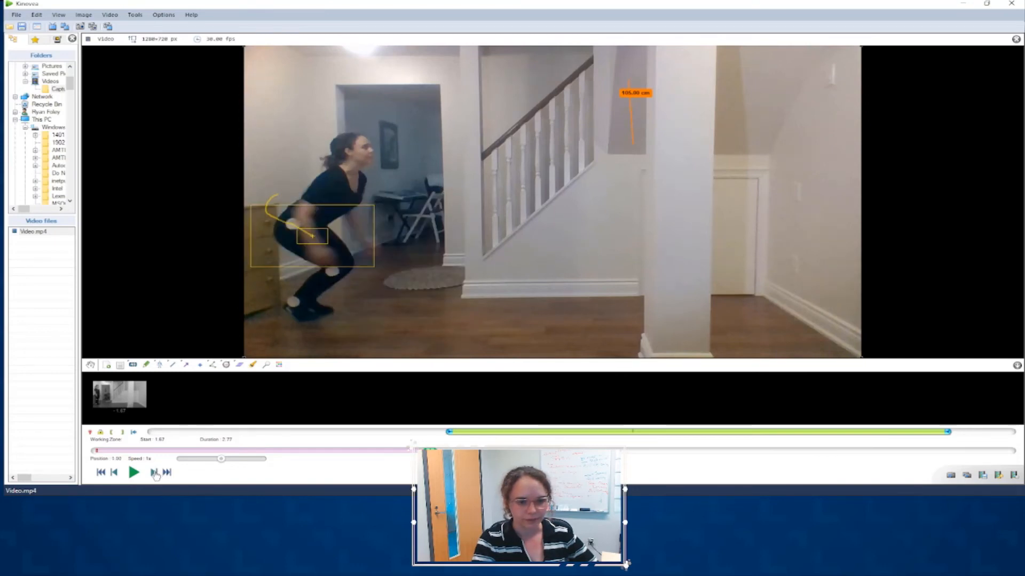
{"action": "left_click", "coordinate": [154, 472]}
{"action": "left_click", "coordinate": [154, 472]}
{"action": "left_click", "coordinate": [155, 473]}
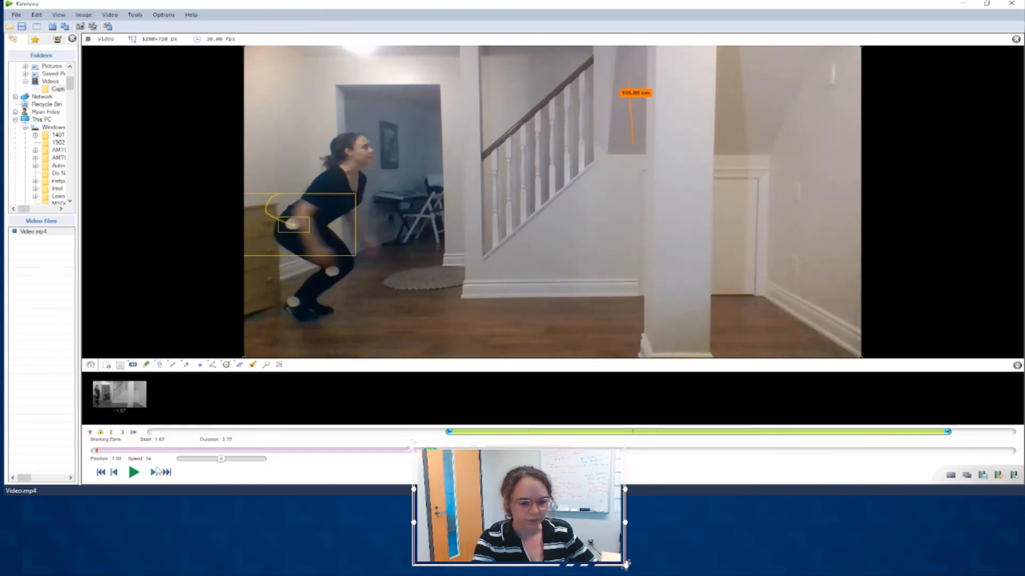
Track the hip marker frame by frame from 1.00 through the jump and past the landing at 1.67.
{"action": "left_click", "coordinate": [155, 473]}
{"action": "left_click", "coordinate": [156, 473]}
{"action": "left_click", "coordinate": [156, 473]}
{"action": "left_click", "coordinate": [156, 473]}
{"action": "left_click", "coordinate": [157, 473]}
{"action": "left_click", "coordinate": [156, 473]}
{"action": "left_click", "coordinate": [156, 474]}
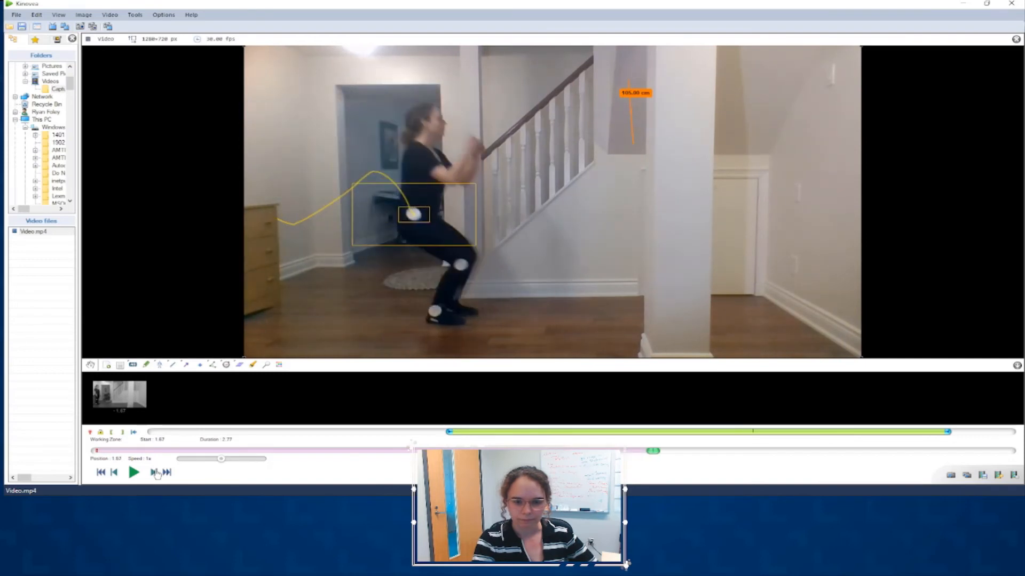
{"action": "left_click", "coordinate": [157, 473]}
{"action": "left_click", "coordinate": [156, 473]}
{"action": "left_click", "coordinate": [156, 474]}
{"action": "left_click", "coordinate": [157, 473]}
{"action": "left_click", "coordinate": [156, 474]}
{"action": "left_click", "coordinate": [156, 473]}
{"action": "left_click", "coordinate": [157, 473]}
Move the tracking window up onto the hip marker after the landing and track frame by frame to position 2.40.
{"action": "mouse_move", "coordinate": [443, 210]}
{"action": "left_mouse_down"}
{"action": "mouse_move", "coordinate": [436, 186]}
{"action": "mouse_move", "coordinate": [431, 212]}
{"action": "mouse_move", "coordinate": [447, 182]}
{"action": "left_mouse_up"}
{"action": "left_click", "coordinate": [154, 472]}
{"action": "left_click", "coordinate": [156, 473]}
{"action": "left_click", "coordinate": [155, 473]}
{"action": "left_click", "coordinate": [156, 473]}
{"action": "left_click", "coordinate": [155, 473]}
{"action": "left_click", "coordinate": [155, 473]}
{"action": "left_click", "coordinate": [156, 473]}
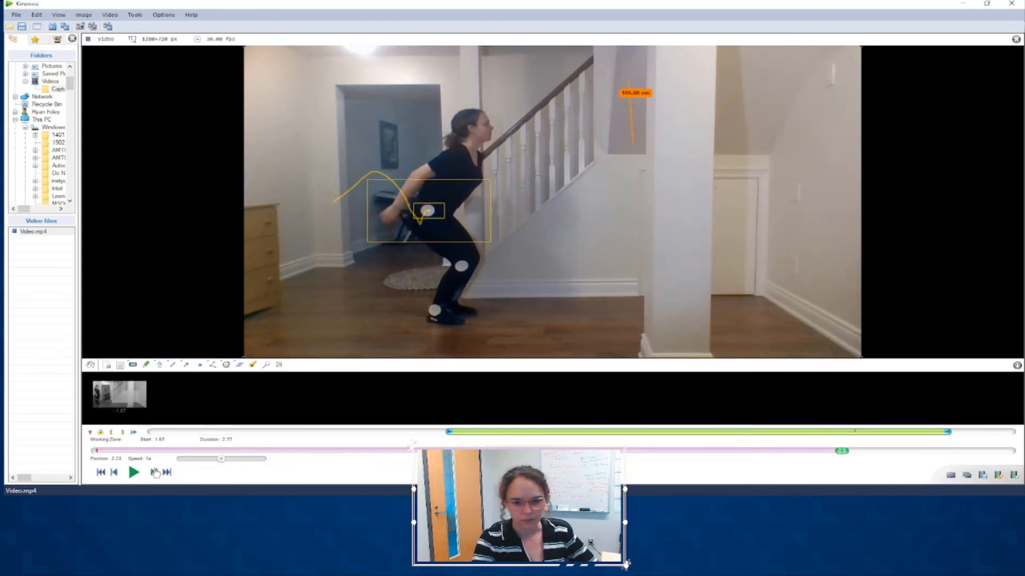
{"action": "left_click", "coordinate": [156, 473]}
{"action": "left_click", "coordinate": [156, 473]}
{"action": "left_click", "coordinate": [156, 473]}
{"action": "left_click", "coordinate": [156, 473]}
{"action": "left_click", "coordinate": [156, 473]}
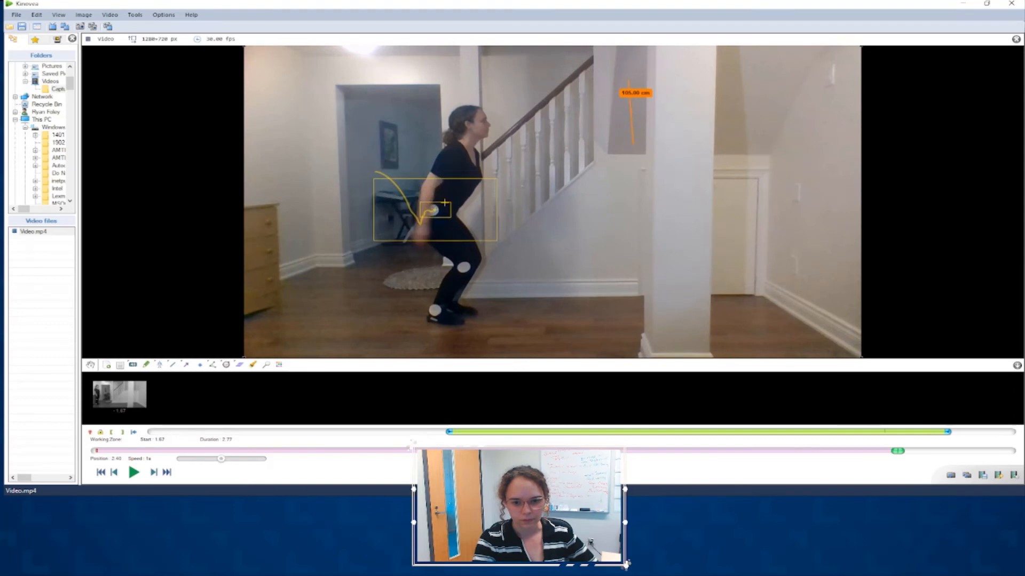
Advance to 2.43, move the drifted tracking window back up onto the hip marker and track on to 2.47.
{"action": "scroll", "coordinate": [446, 223], "scroll_direction": "down", "scroll_amount": 1}
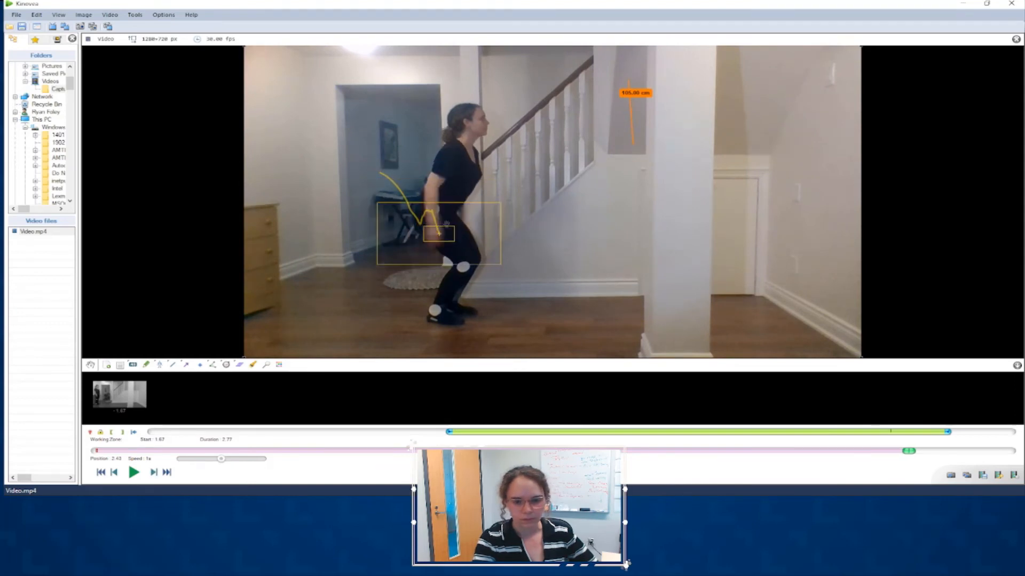
{"action": "left_click_drag", "start_coordinate": [446, 224], "coordinate": [441, 199]}
{"action": "left_click", "coordinate": [154, 472]}
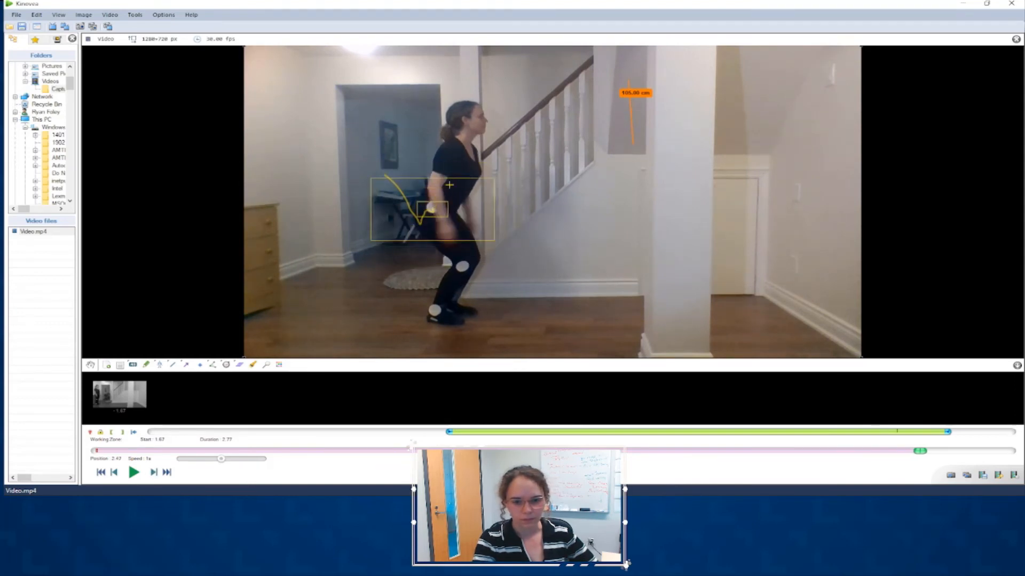
Track the hip marker frame by frame from 2.47 through the remaining frames of the working zone.
{"action": "scroll", "coordinate": [449, 185], "scroll_direction": "down", "scroll_amount": 1}
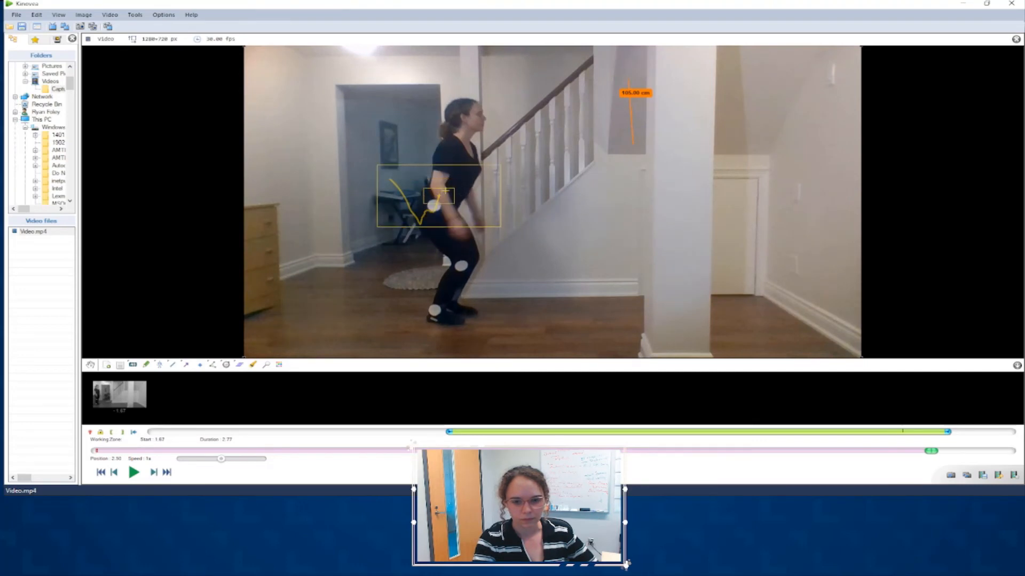
{"action": "left_click", "coordinate": [153, 472]}
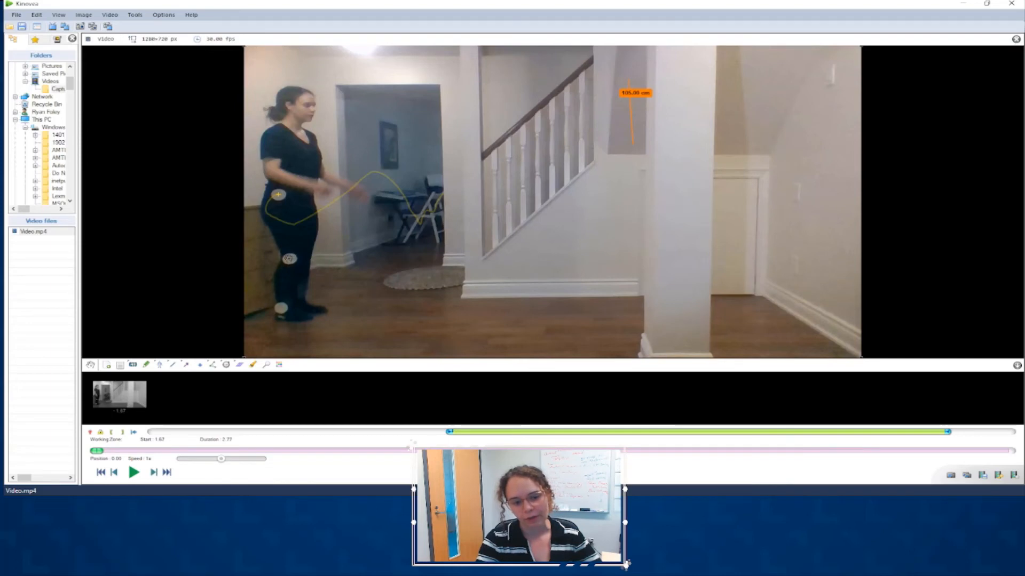
Start a tracked path on the knee marker at position 0.00 and centre its tracking window on the marker.
{"action": "right_click", "coordinate": [289, 259]}
{"action": "left_click", "coordinate": [310, 276]}
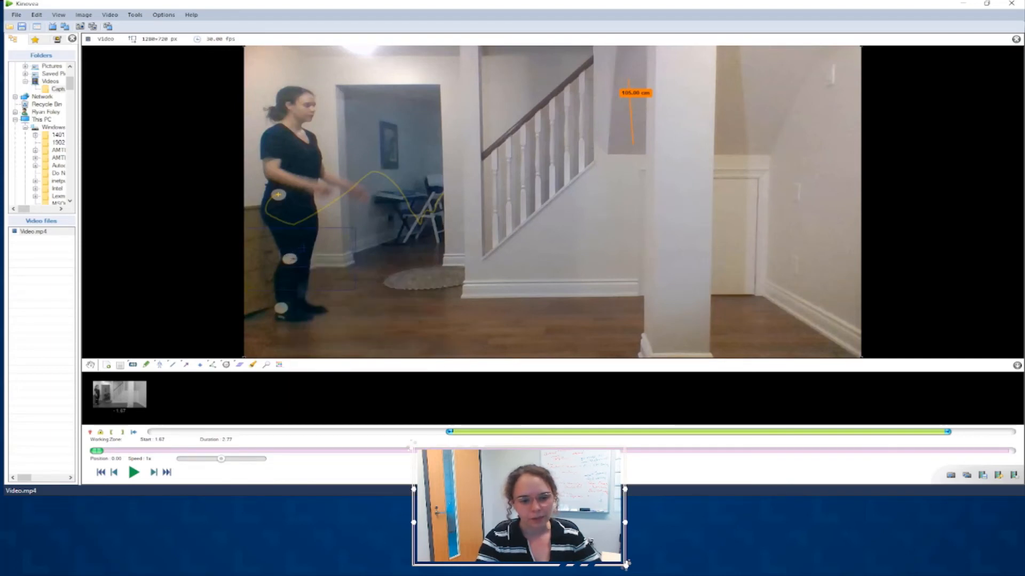
{"action": "left_click_drag", "start_coordinate": [293, 259], "coordinate": [289, 260]}
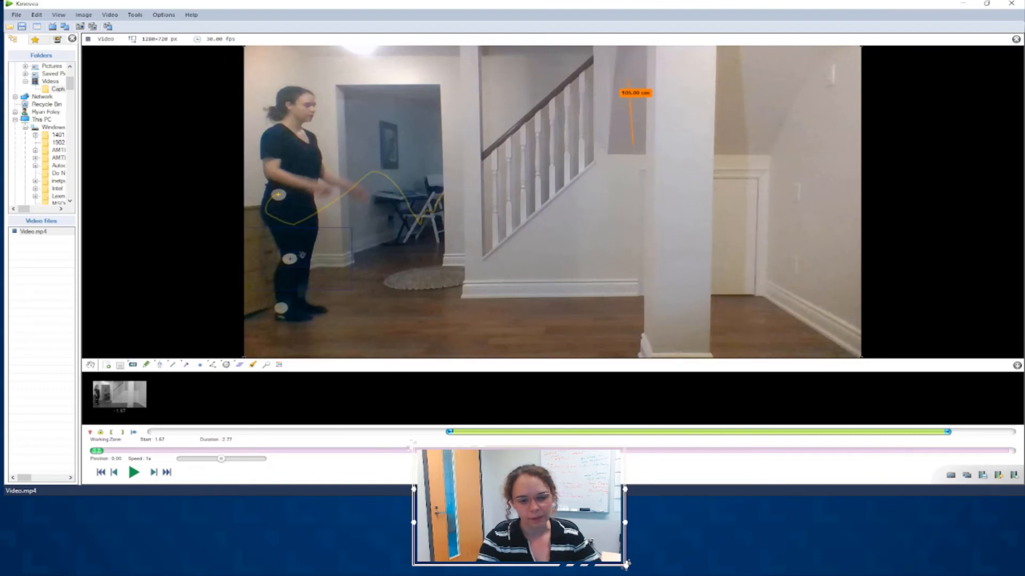
Configure the knee marker's trajectory with the name Knee.
{"action": "right_click", "coordinate": [302, 256]}
{"action": "left_click", "coordinate": [331, 262]}
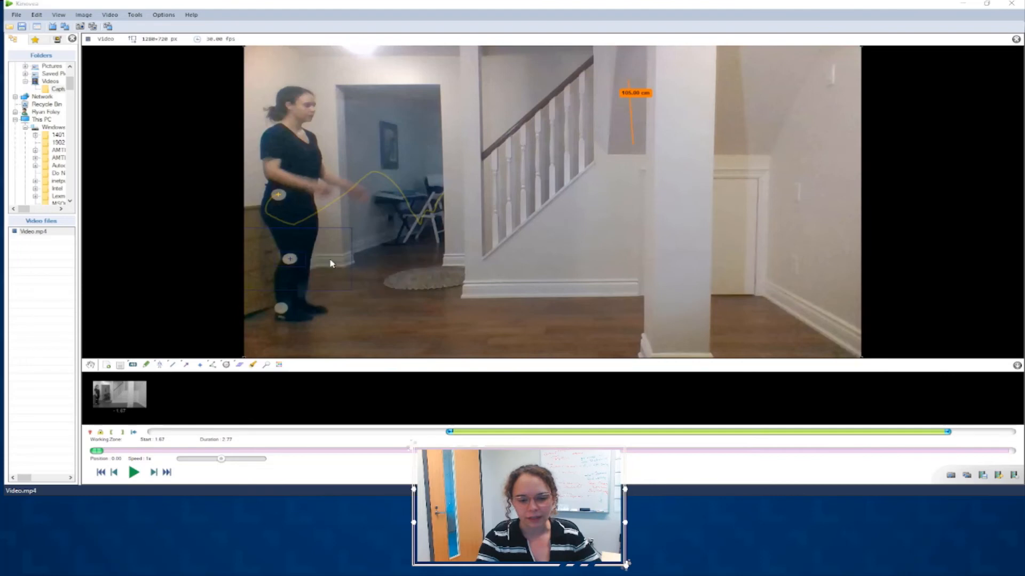
{"action": "left_click_drag", "start_coordinate": [358, 151], "coordinate": [273, 167]}
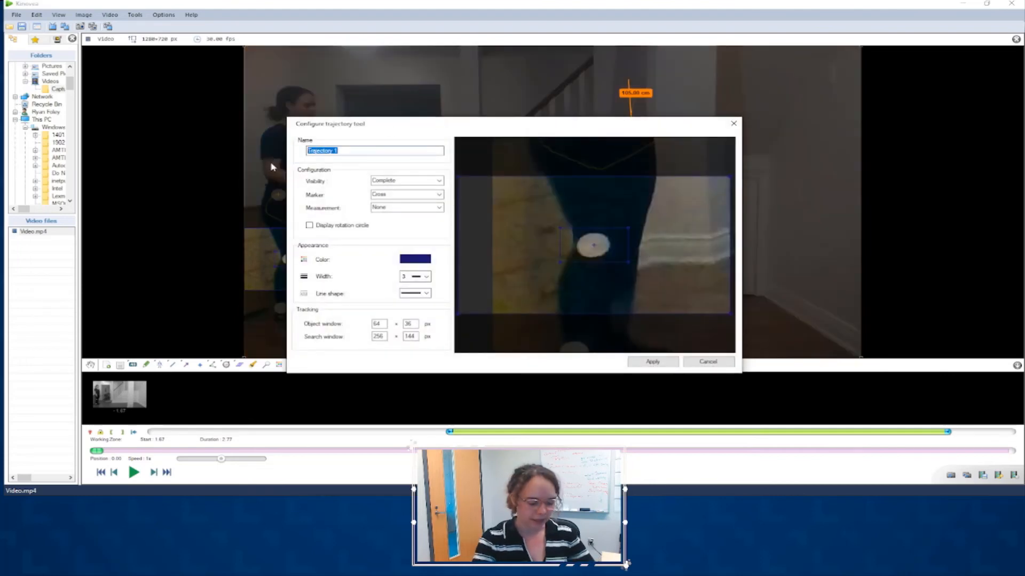
{"action": "type", "text": "Knee"}
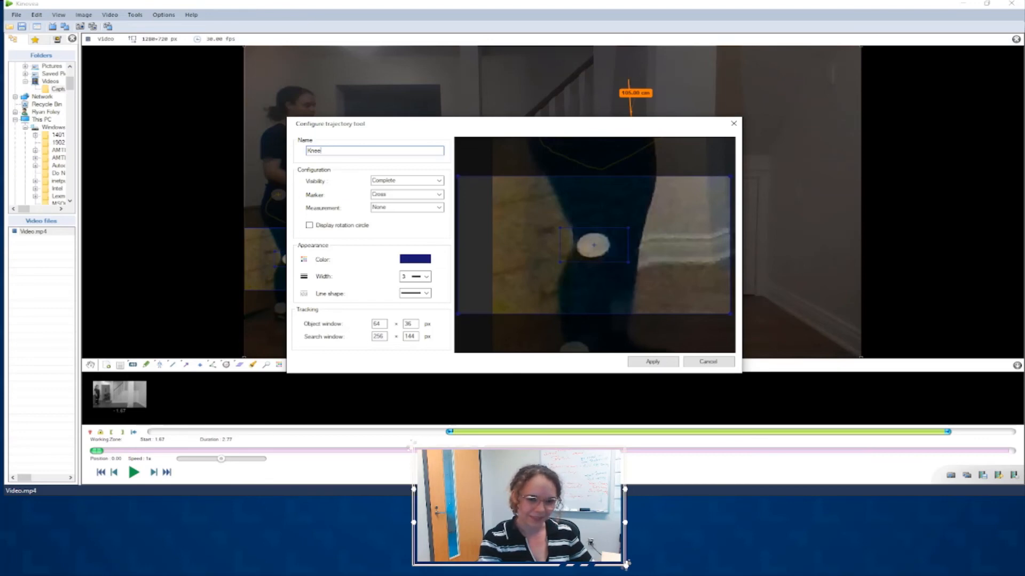
{"action": "left_click", "coordinate": [670, 368]}
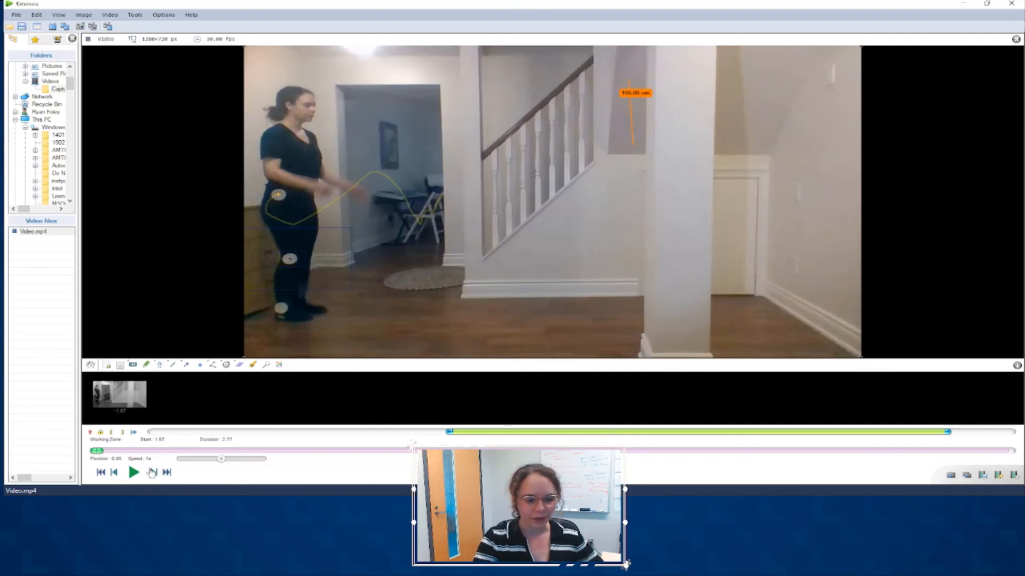
Track the knee marker frame by frame from 0.00 through the jump and landing to the end of the working zone.
{"action": "left_click", "coordinate": [152, 472]}
{"action": "left_click", "coordinate": [152, 473]}
{"action": "left_click", "coordinate": [152, 472]}
{"action": "left_click", "coordinate": [152, 472]}
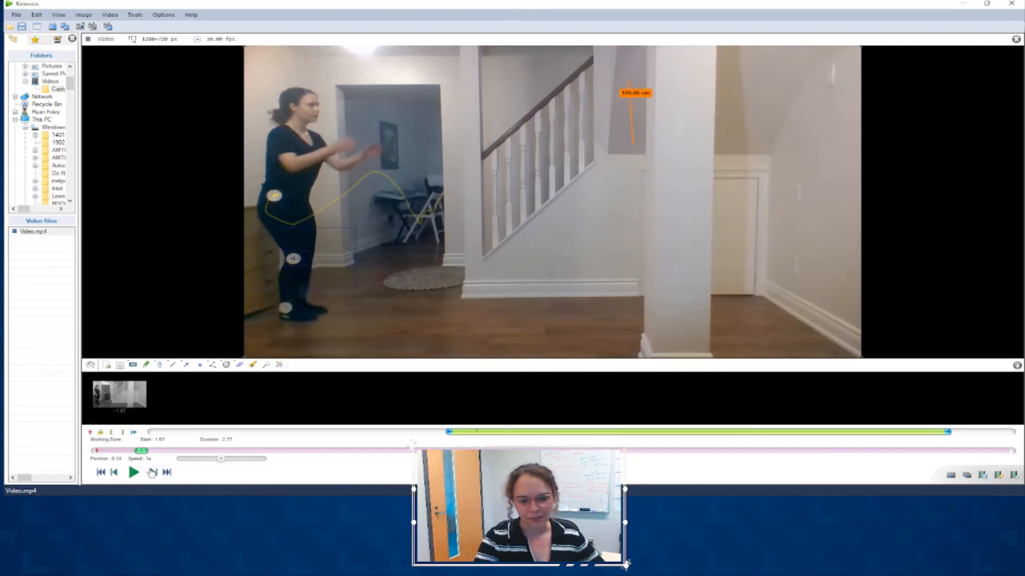
{"action": "left_click", "coordinate": [152, 472]}
{"action": "left_click", "coordinate": [153, 473]}
{"action": "left_click", "coordinate": [152, 473]}
{"action": "left_click", "coordinate": [152, 472]}
{"action": "left_click", "coordinate": [152, 472]}
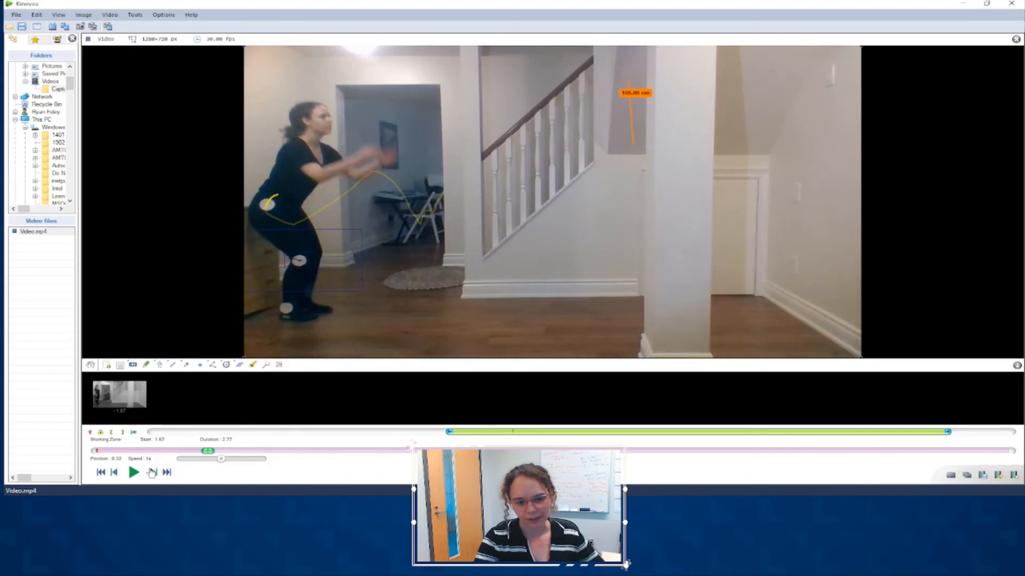
{"action": "left_click", "coordinate": [152, 472]}
{"action": "left_click", "coordinate": [152, 473]}
{"action": "left_click", "coordinate": [152, 472]}
{"action": "left_click", "coordinate": [152, 472]}
{"action": "left_click", "coordinate": [152, 473]}
{"action": "left_click", "coordinate": [152, 472]}
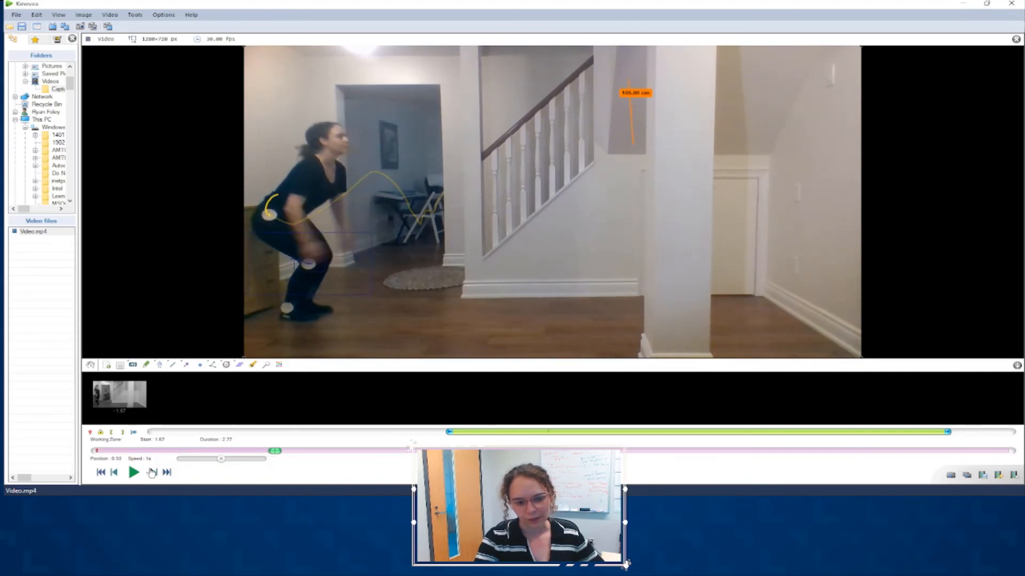
{"action": "left_click", "coordinate": [152, 473]}
{"action": "left_click", "coordinate": [152, 472]}
{"action": "left_click", "coordinate": [153, 472]}
{"action": "left_click", "coordinate": [152, 473]}
{"action": "left_click", "coordinate": [152, 472]}
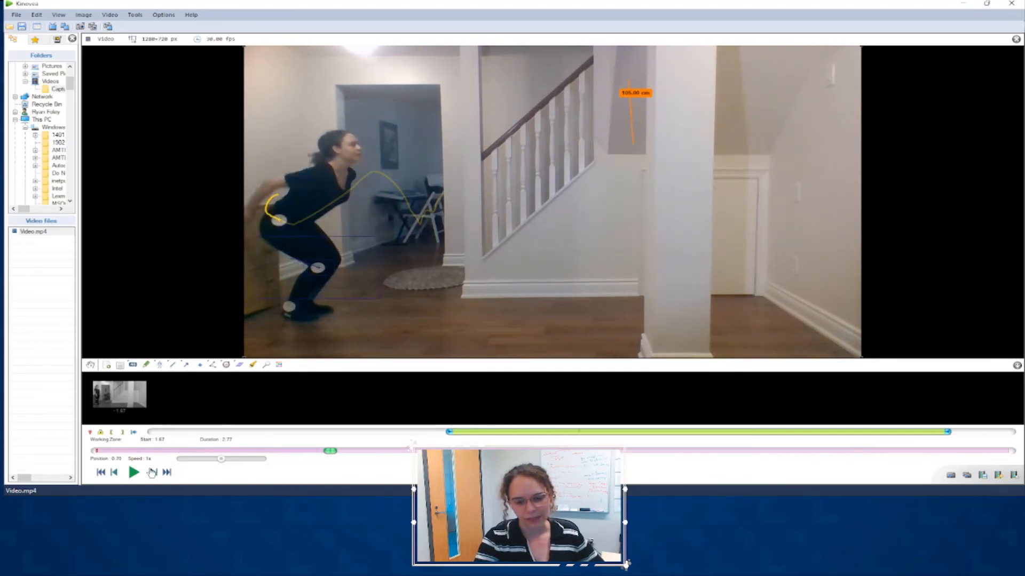
{"action": "left_click", "coordinate": [152, 472]}
{"action": "left_click", "coordinate": [152, 472]}
{"action": "left_click", "coordinate": [152, 473]}
{"action": "left_click", "coordinate": [152, 472]}
{"action": "left_click", "coordinate": [152, 472]}
{"action": "left_click", "coordinate": [152, 472]}
{"action": "left_click", "coordinate": [152, 472]}
{"action": "left_click", "coordinate": [152, 472]}
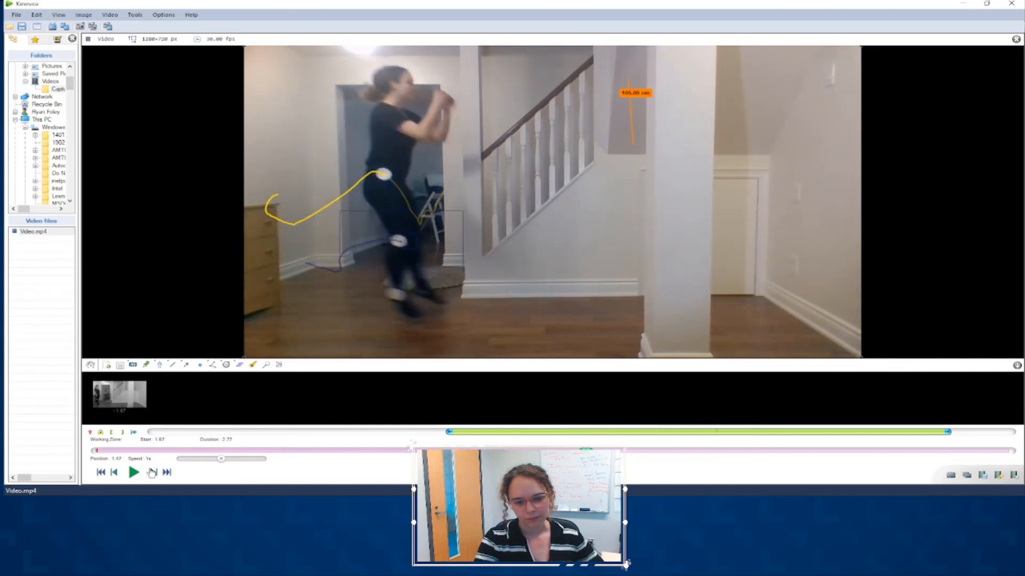
{"action": "left_click", "coordinate": [152, 473]}
{"action": "left_click", "coordinate": [152, 472]}
{"action": "left_click", "coordinate": [152, 472]}
{"action": "left_click", "coordinate": [152, 472]}
{"action": "left_click", "coordinate": [152, 472]}
{"action": "left_click", "coordinate": [153, 473]}
{"action": "left_click", "coordinate": [152, 472]}
{"action": "left_click", "coordinate": [152, 472]}
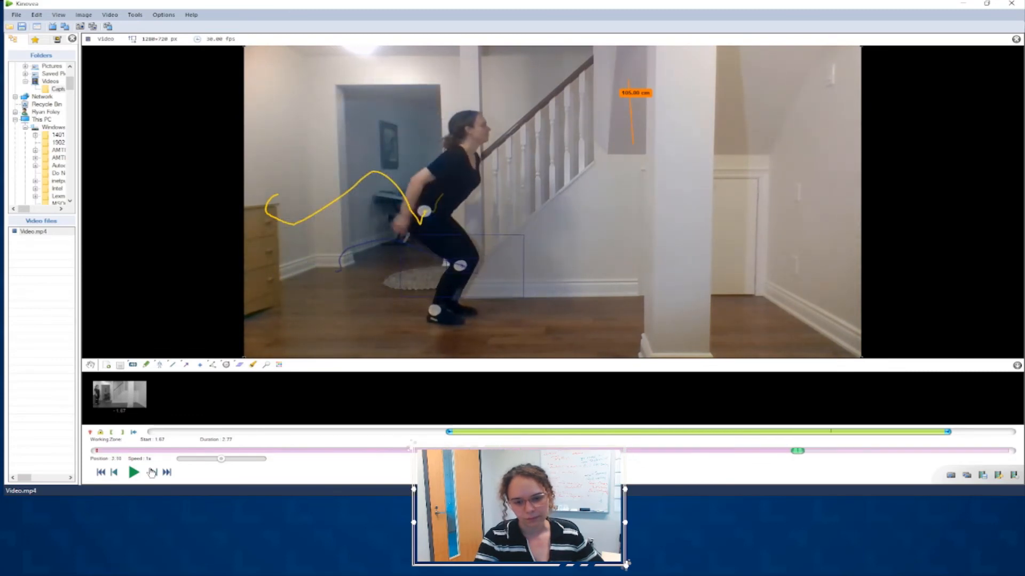
{"action": "left_click", "coordinate": [152, 472]}
{"action": "left_click", "coordinate": [152, 472]}
{"action": "left_click", "coordinate": [152, 472]}
{"action": "left_click", "coordinate": [152, 472]}
{"action": "left_click", "coordinate": [152, 472]}
{"action": "left_click", "coordinate": [152, 472]}
{"action": "left_click", "coordinate": [152, 472]}
{"action": "left_click", "coordinate": [152, 472]}
{"action": "left_click", "coordinate": [152, 473]}
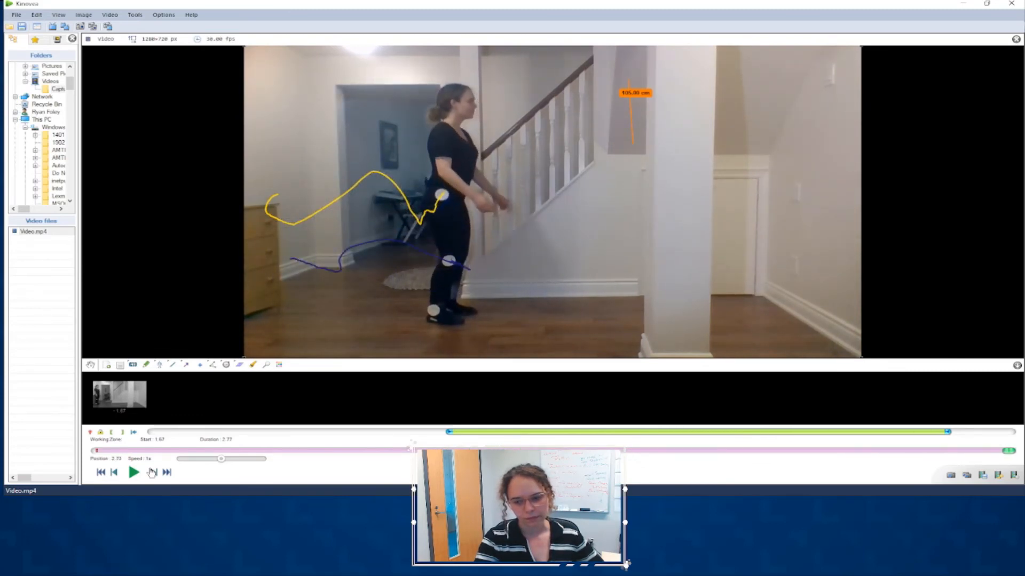
{"action": "left_click", "coordinate": [152, 472]}
{"action": "left_click", "coordinate": [152, 472]}
{"action": "left_click", "coordinate": [152, 473]}
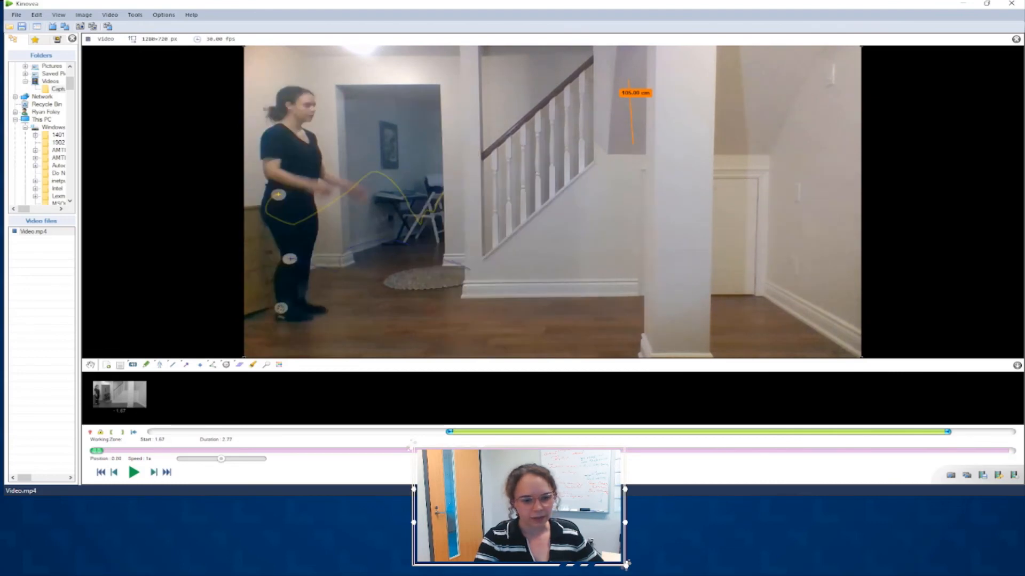
Start a tracked path on the ankle marker at position 0.00 and centre its tracking window on the marker.
{"action": "right_click", "coordinate": [281, 308]}
{"action": "left_click", "coordinate": [324, 327]}
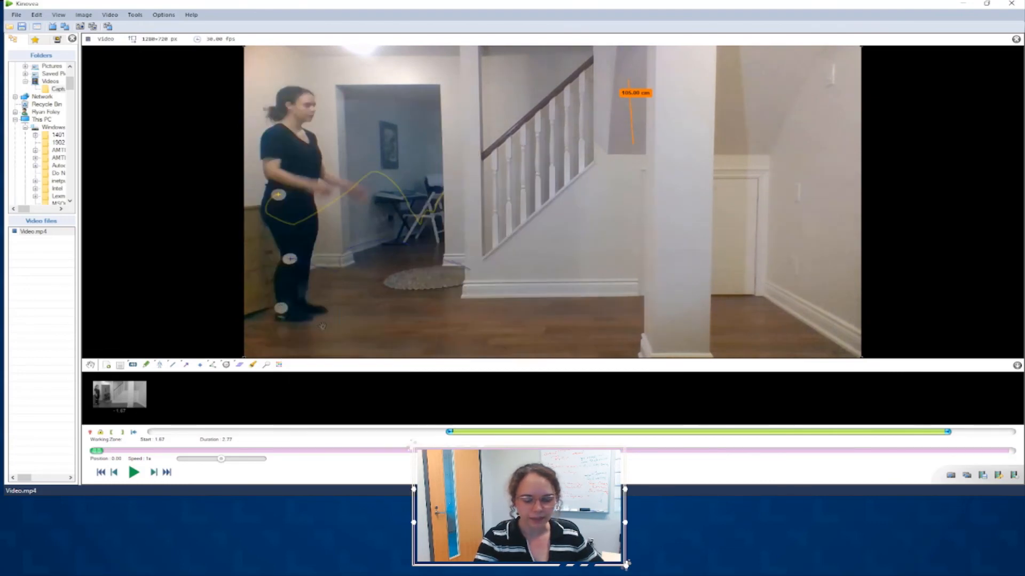
{"action": "left_click_drag", "start_coordinate": [286, 304], "coordinate": [286, 302]}
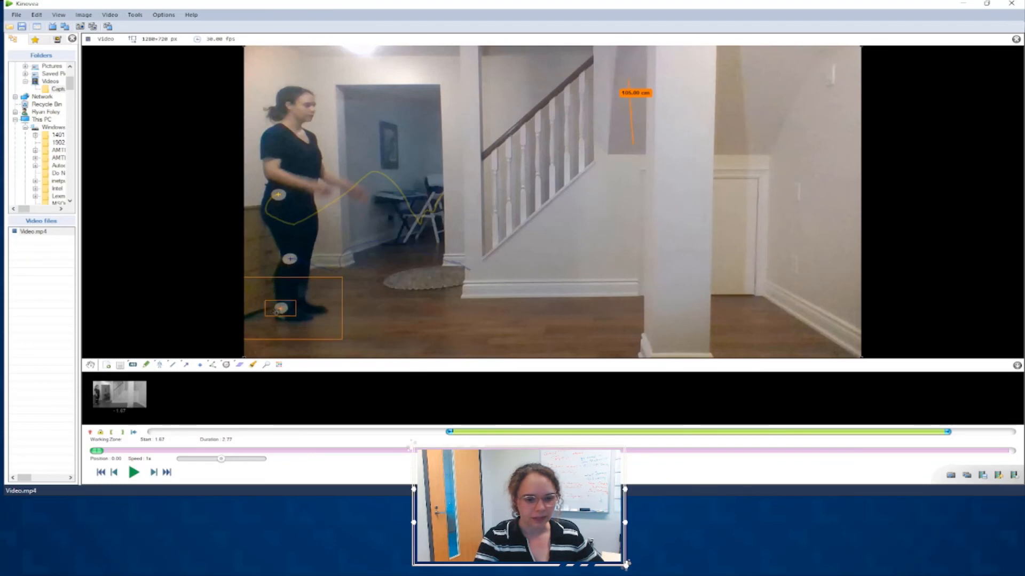
Configure the ankle marker's trajectory with the name Ankle.
{"action": "right_click", "coordinate": [287, 303]}
{"action": "left_click", "coordinate": [307, 306]}
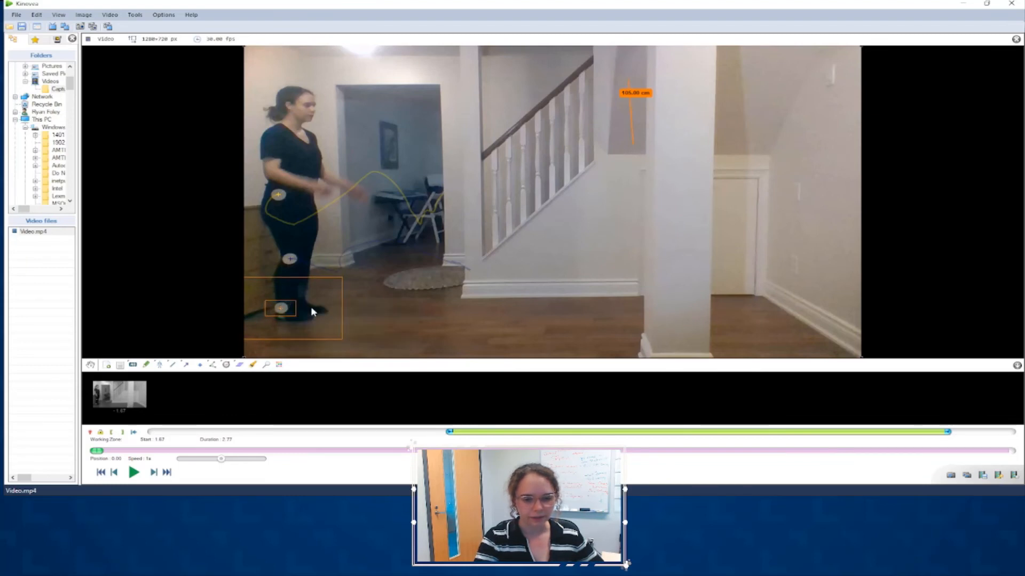
{"action": "left_click_drag", "start_coordinate": [339, 151], "coordinate": [290, 155]}
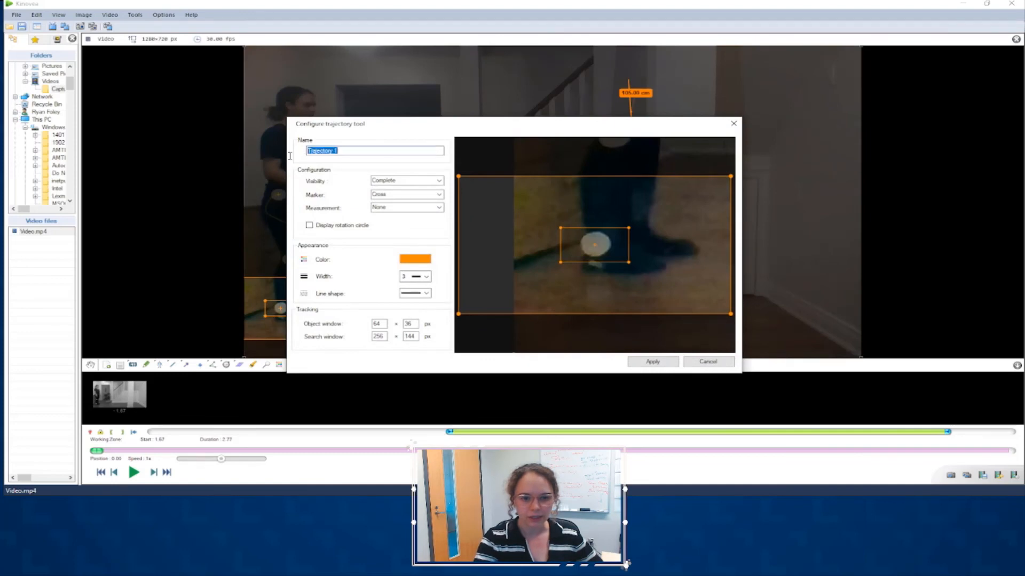
{"action": "type", "text": "Ankle"}
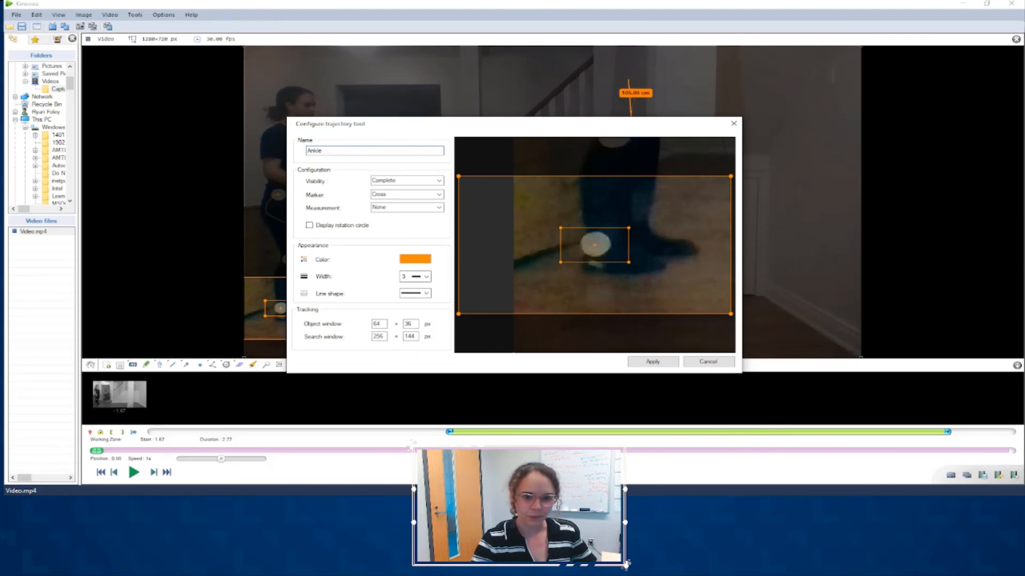
{"action": "left_click", "coordinate": [653, 362]}
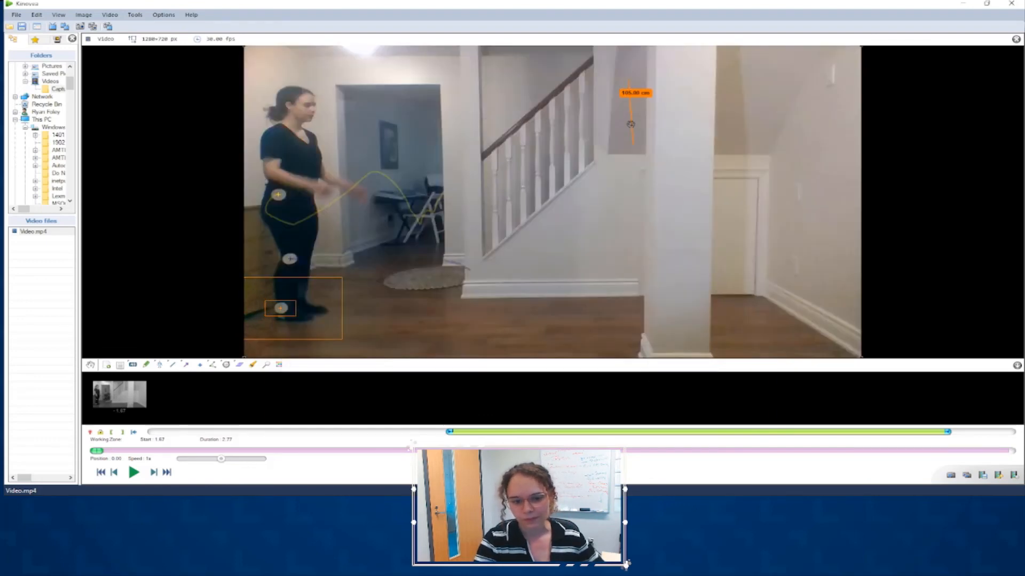
Track the ankle marker frame by frame from 0.00 through the jump and landing to the end of the working zone.
{"action": "left_click", "coordinate": [153, 473]}
{"action": "left_click", "coordinate": [153, 472]}
{"action": "left_click", "coordinate": [153, 472]}
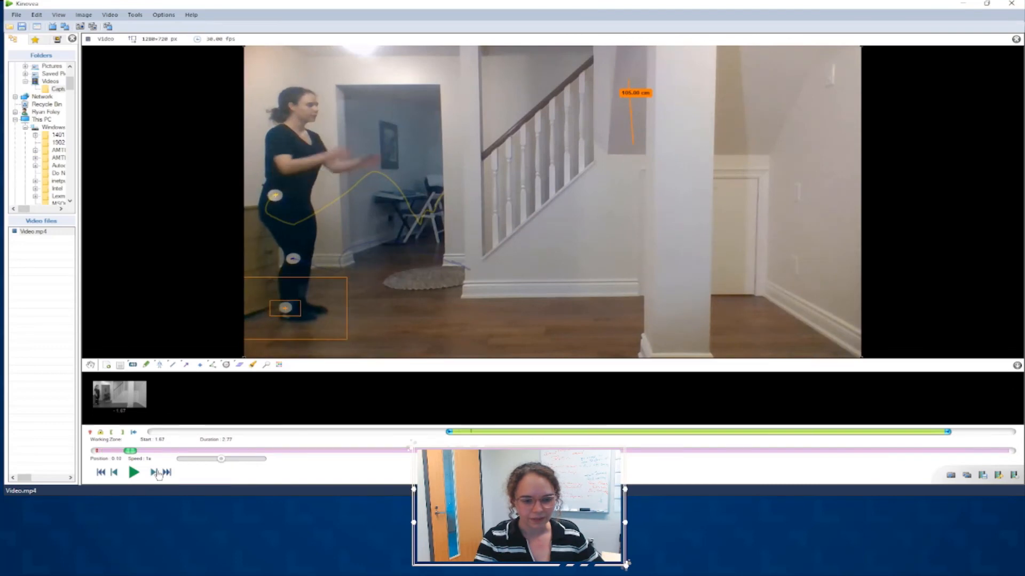
{"action": "left_click", "coordinate": [153, 473]}
{"action": "left_click", "coordinate": [153, 473]}
{"action": "left_click", "coordinate": [153, 472]}
{"action": "left_click", "coordinate": [153, 473]}
{"action": "left_click", "coordinate": [153, 473]}
{"action": "left_click", "coordinate": [153, 472]}
{"action": "left_click", "coordinate": [153, 473]}
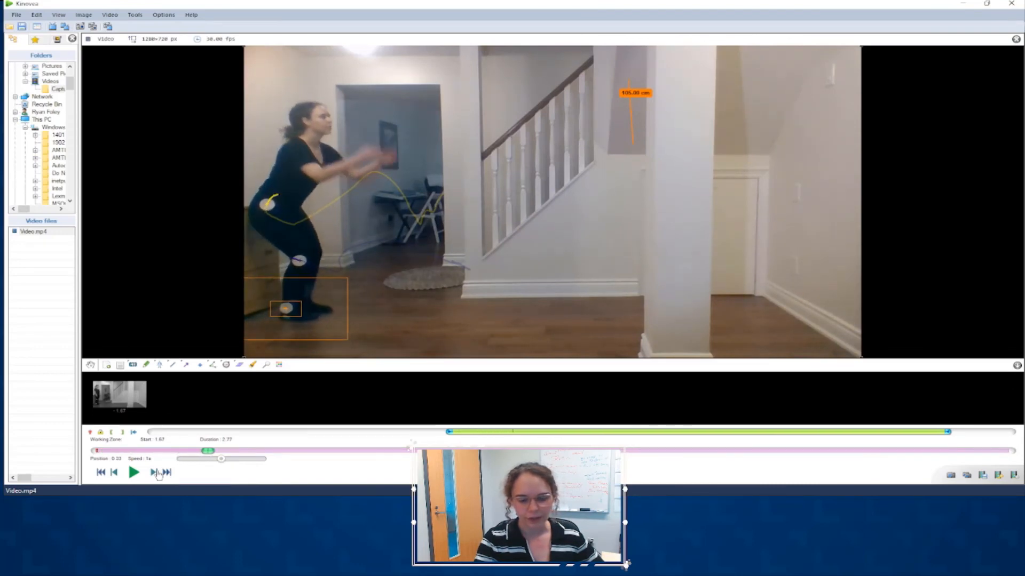
{"action": "left_click", "coordinate": [153, 472]}
{"action": "left_click", "coordinate": [153, 472]}
{"action": "left_click", "coordinate": [153, 472]}
{"action": "left_click", "coordinate": [153, 472]}
{"action": "left_click", "coordinate": [153, 472]}
{"action": "left_click", "coordinate": [153, 472]}
{"action": "left_click", "coordinate": [153, 472]}
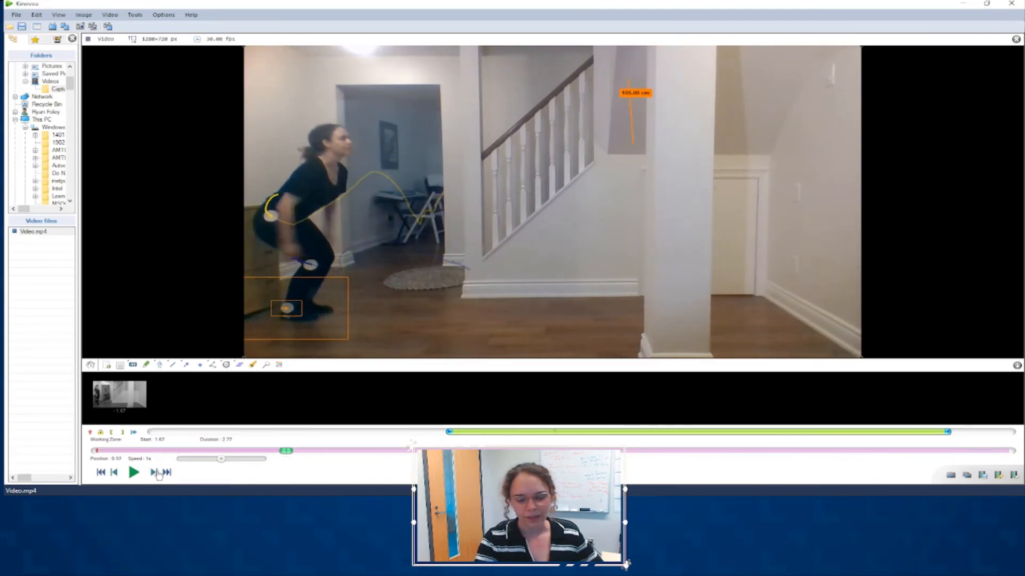
{"action": "left_click", "coordinate": [153, 472]}
{"action": "left_click", "coordinate": [154, 473]}
{"action": "left_click", "coordinate": [154, 472]}
{"action": "left_click", "coordinate": [155, 472]}
{"action": "left_click", "coordinate": [154, 472]}
{"action": "left_click", "coordinate": [155, 472]}
{"action": "left_click", "coordinate": [155, 472]}
{"action": "left_click", "coordinate": [155, 472]}
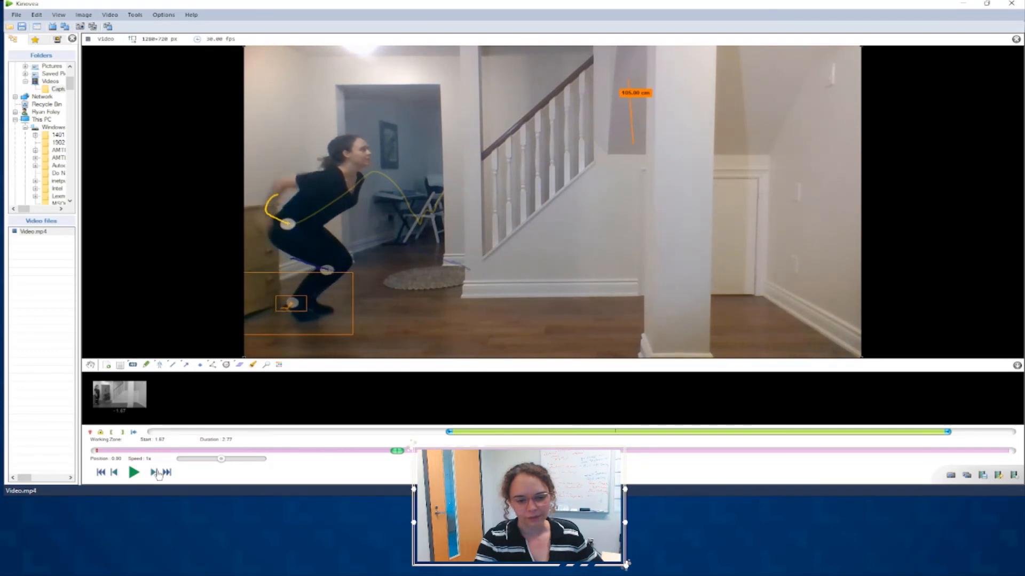
{"action": "left_click", "coordinate": [154, 472]}
{"action": "left_click", "coordinate": [154, 472]}
{"action": "left_click", "coordinate": [155, 472]}
{"action": "left_click", "coordinate": [154, 472]}
{"action": "left_click", "coordinate": [154, 472]}
{"action": "left_click", "coordinate": [155, 473]}
{"action": "left_click", "coordinate": [154, 472]}
{"action": "left_click", "coordinate": [154, 472]}
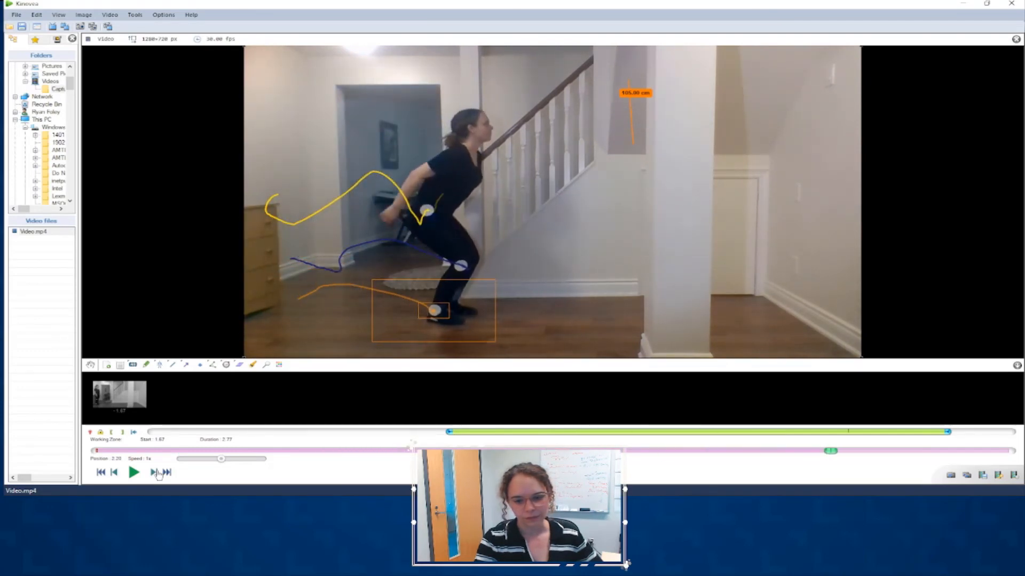
{"action": "left_click", "coordinate": [154, 473]}
{"action": "left_click", "coordinate": [154, 472]}
{"action": "left_click", "coordinate": [155, 473]}
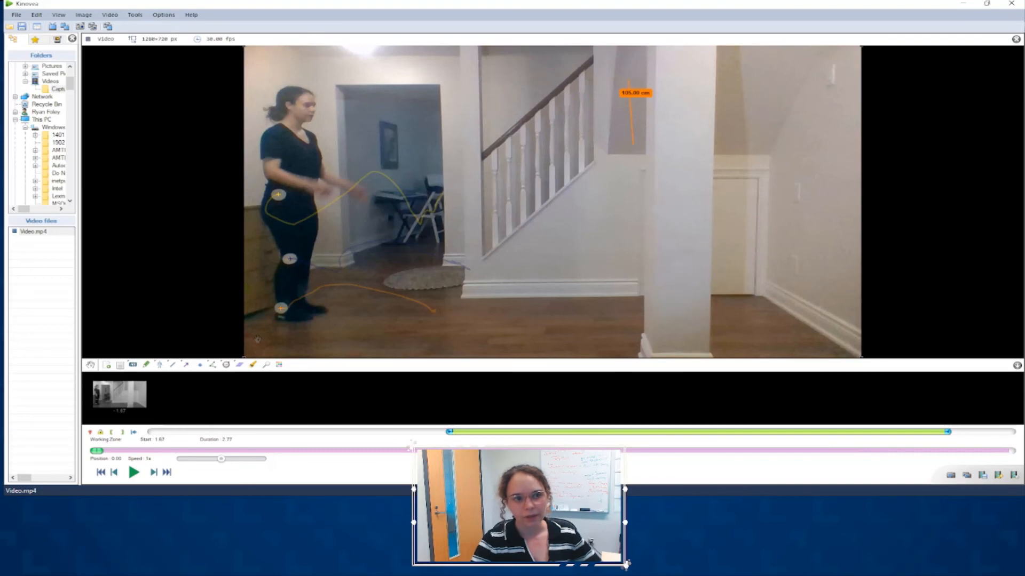
Open the Linear kinematics plot for the tracked markers and move its window over the video.
{"action": "left_click", "coordinate": [137, 15]}
{"action": "left_click", "coordinate": [140, 82]}
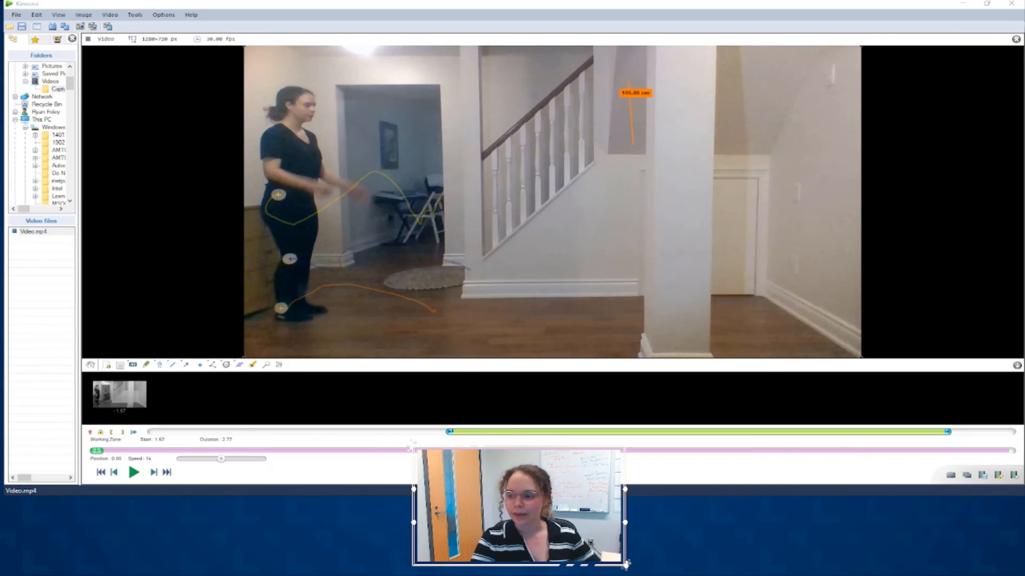
{"action": "left_click_drag", "start_coordinate": [1022, 214], "coordinate": [495, 81]}
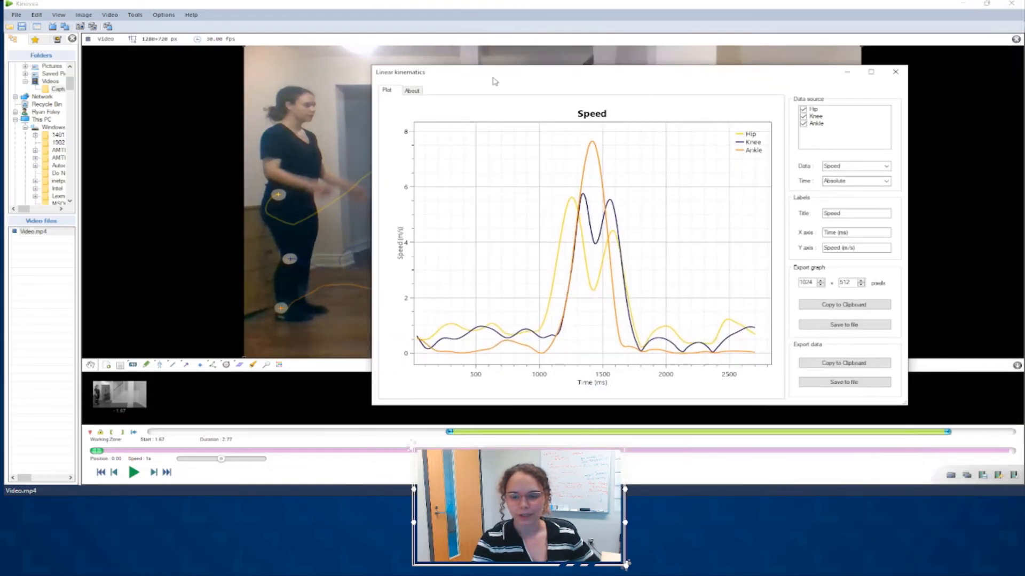
{"action": "left_click_drag", "start_coordinate": [582, 75], "coordinate": [476, 62]}
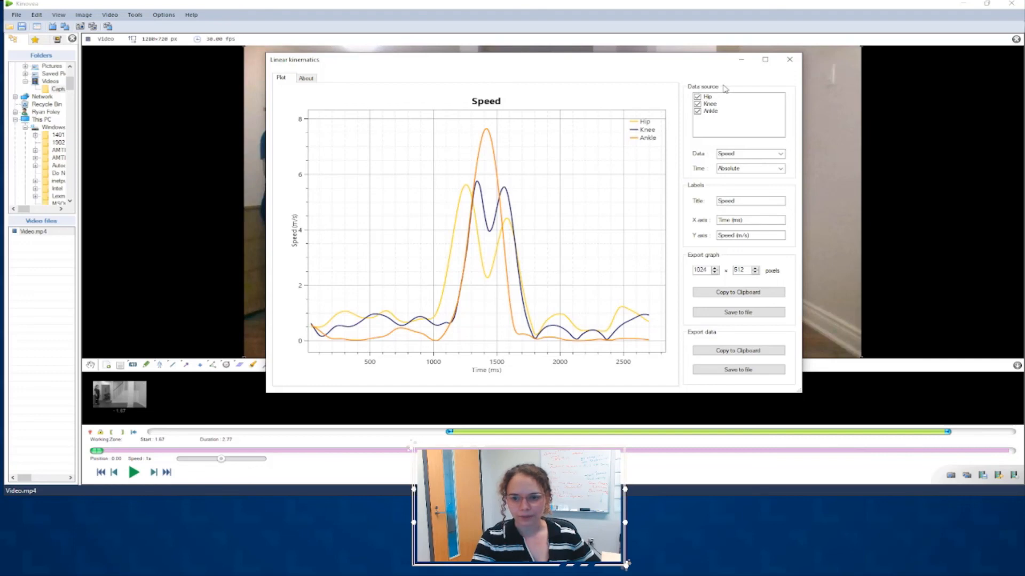
Hide and restore the Hip curve in the speed plot, and set the time mode to Relative.
{"action": "left_click", "coordinate": [697, 96]}
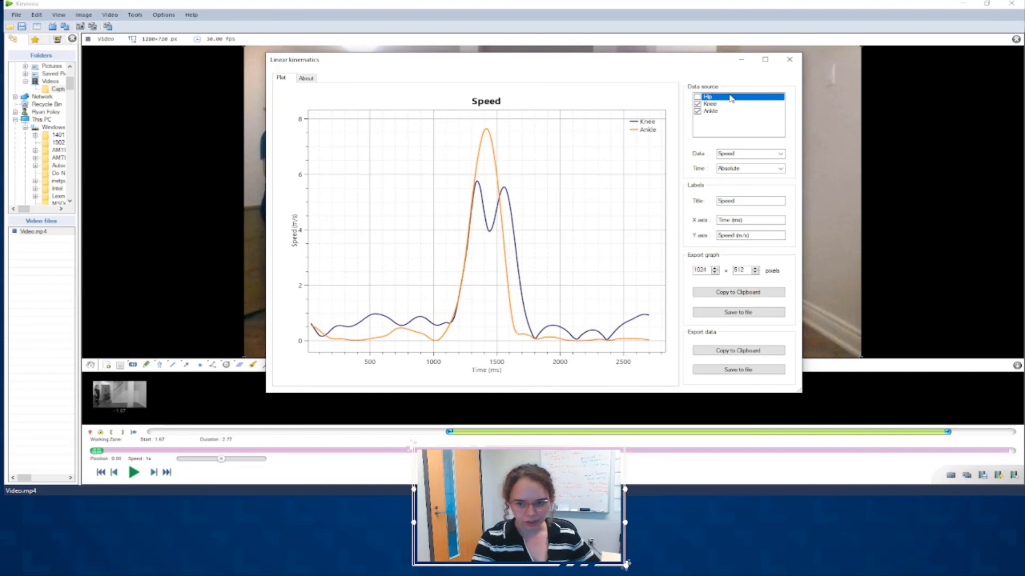
{"action": "left_click", "coordinate": [697, 97]}
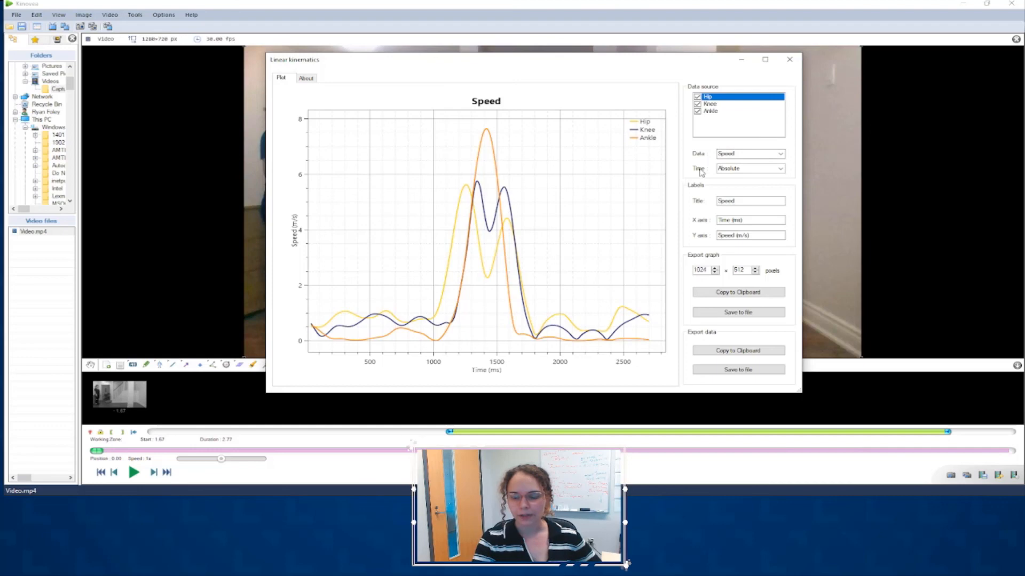
{"action": "left_click", "coordinate": [781, 168]}
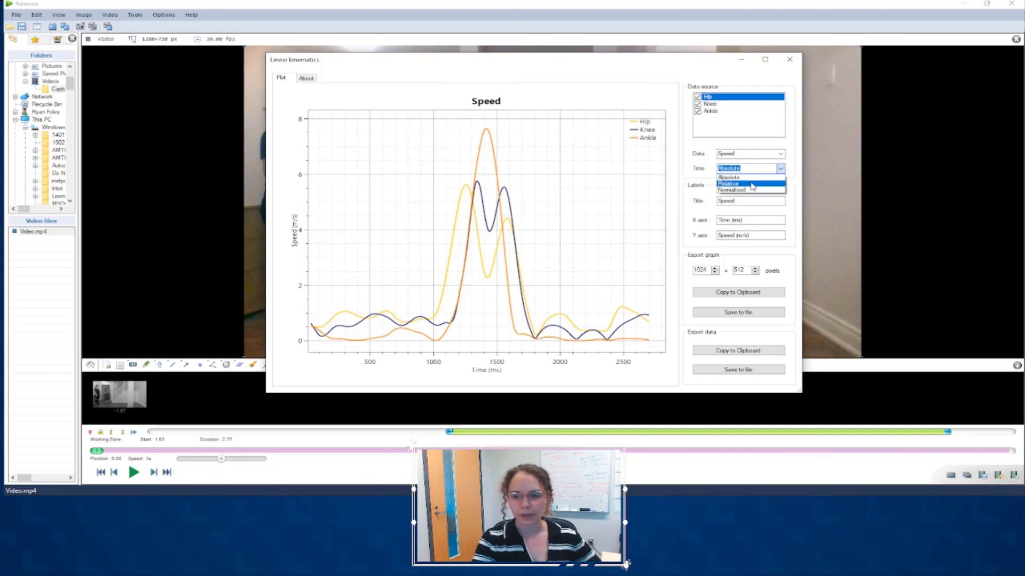
{"action": "left_click", "coordinate": [753, 174]}
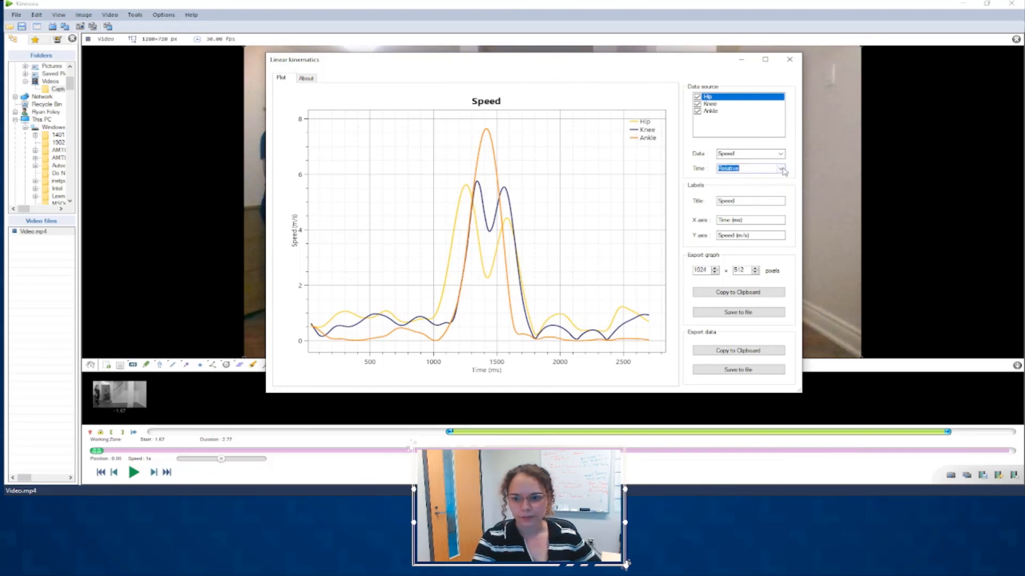
Set the time mode to Absolute and plot Relative horizontal displacement for the three markers in a slightly widened Linear kinematics window.
{"action": "left_click", "coordinate": [783, 171]}
{"action": "left_click", "coordinate": [765, 179]}
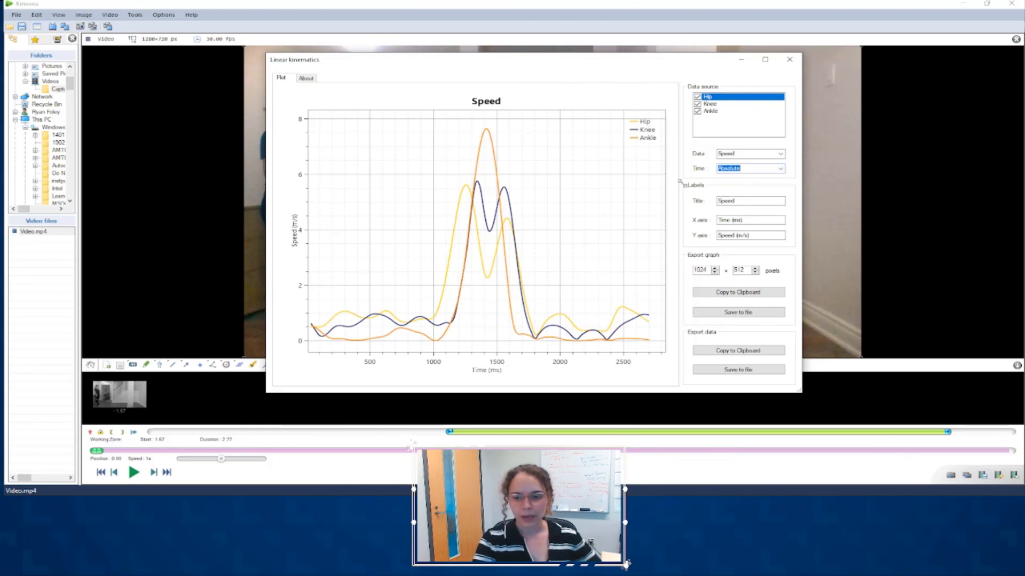
{"action": "left_click_drag", "start_coordinate": [683, 186], "coordinate": [700, 182]}
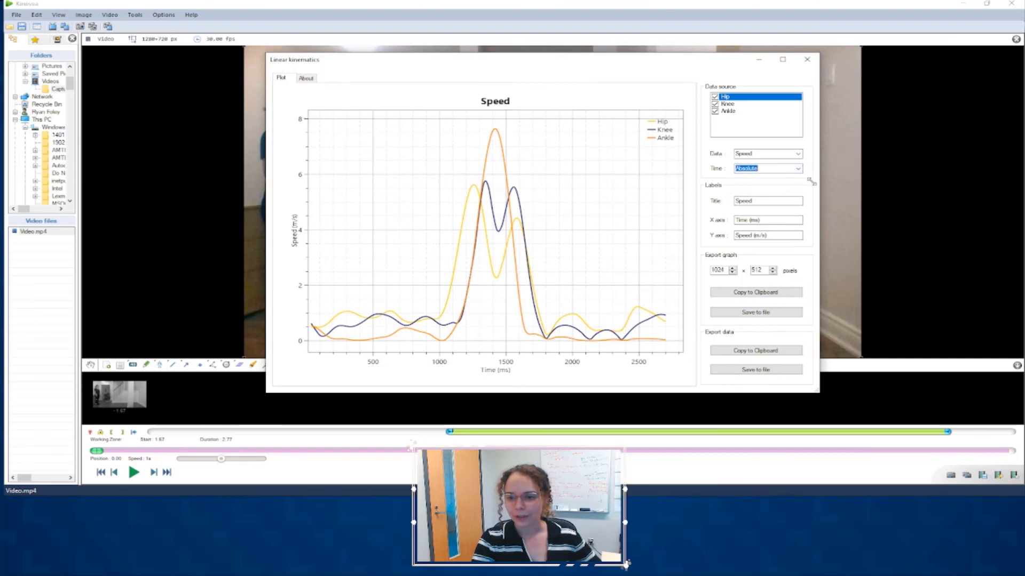
{"action": "left_click", "coordinate": [797, 153]}
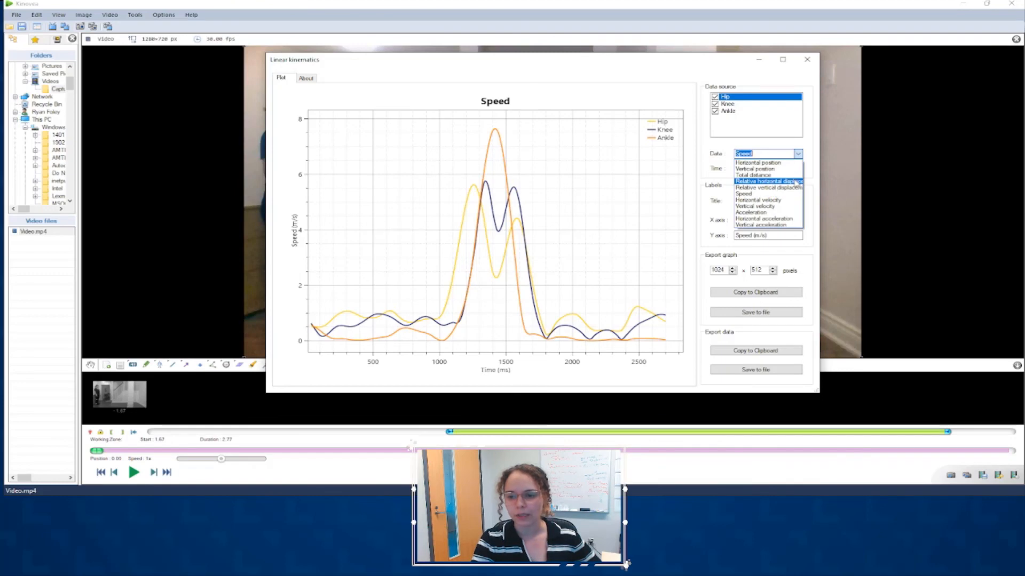
{"action": "left_click", "coordinate": [796, 182]}
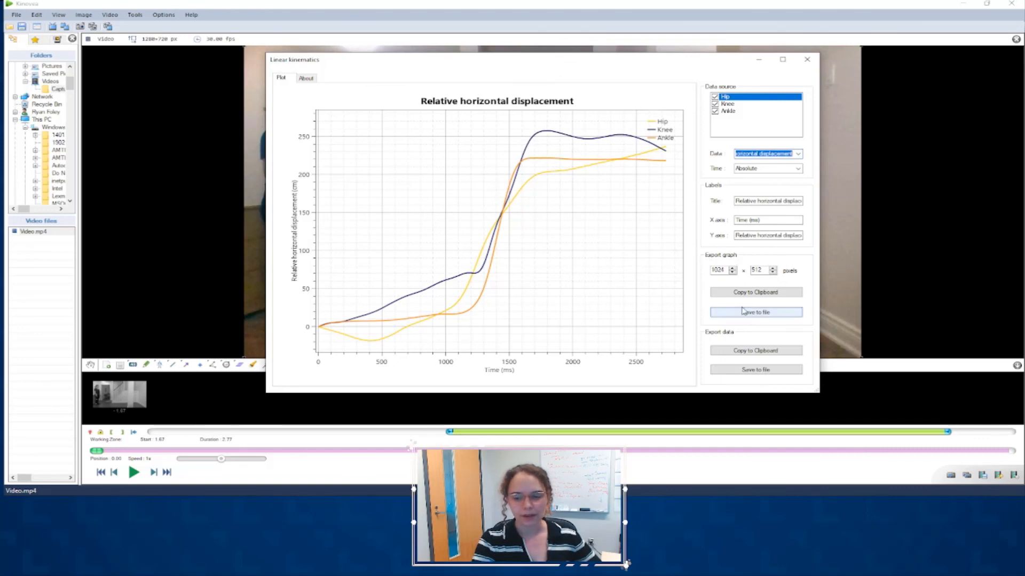
View the save-to-file dialogs for exporting the graph as PNG and the data as CSV, closing both without saving.
{"action": "left_click", "coordinate": [742, 312]}
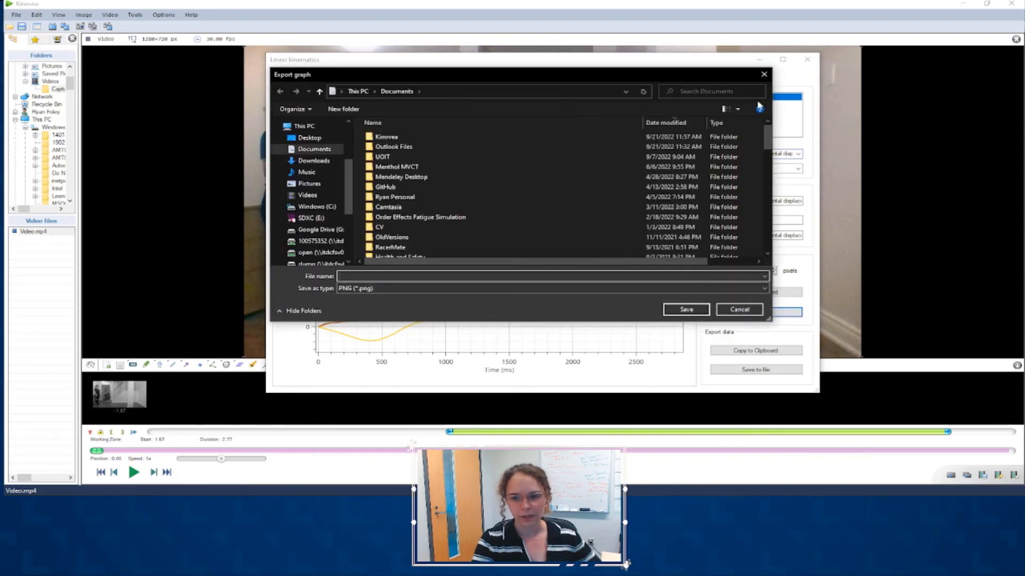
{"action": "left_click", "coordinate": [739, 310]}
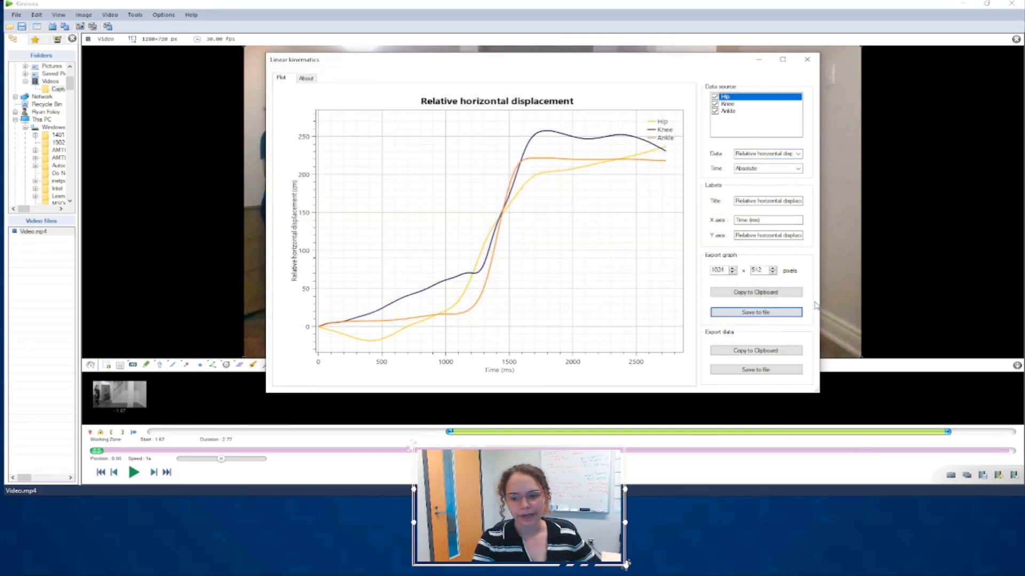
{"action": "left_click", "coordinate": [774, 370]}
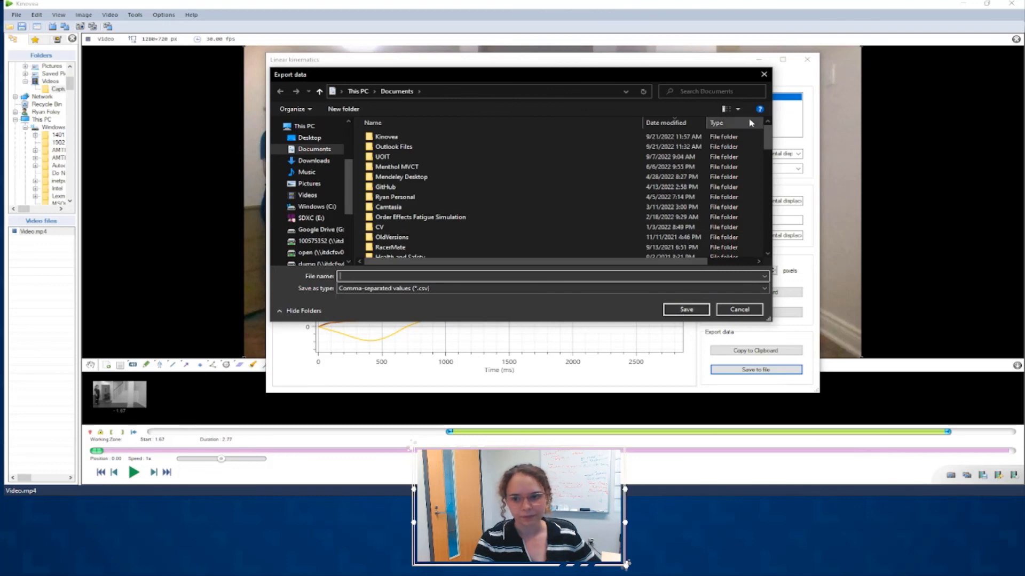
{"action": "left_click", "coordinate": [764, 74]}
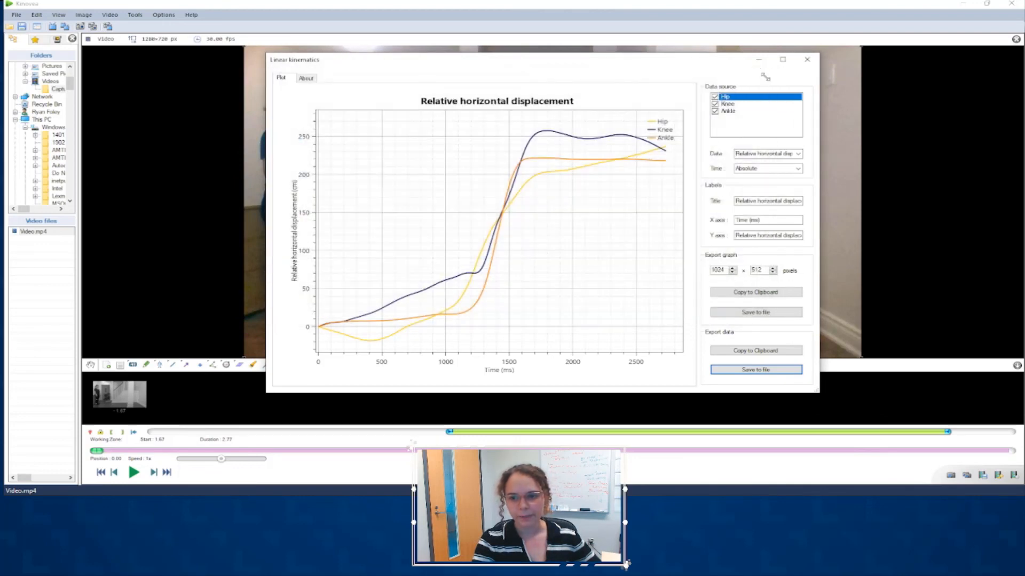
Review the Relative vertical displacement, Horizontal velocity and Vertical velocity plots in turn, and close the Linear kinematics window.
{"action": "left_click", "coordinate": [801, 155]}
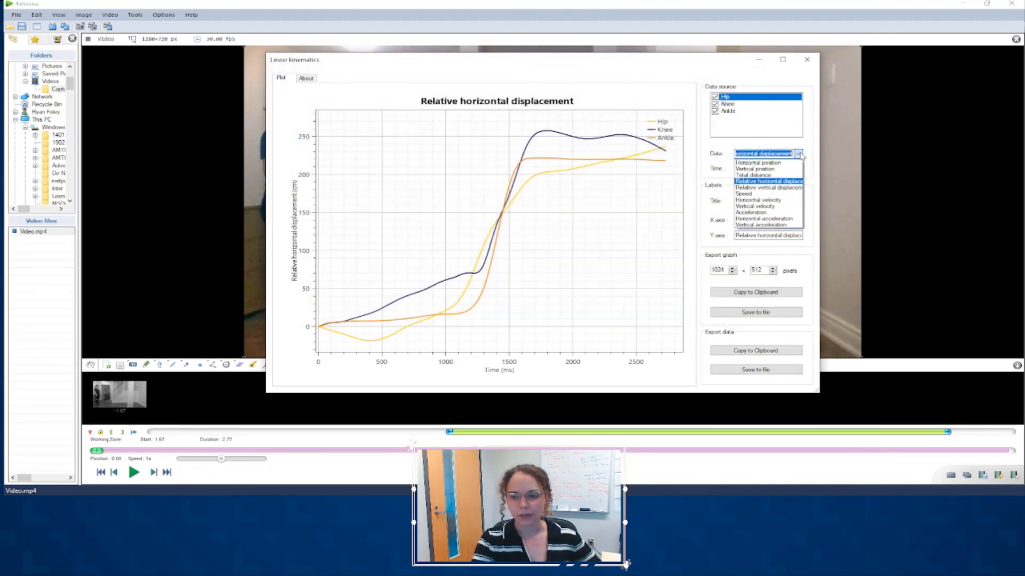
{"action": "left_click", "coordinate": [783, 187]}
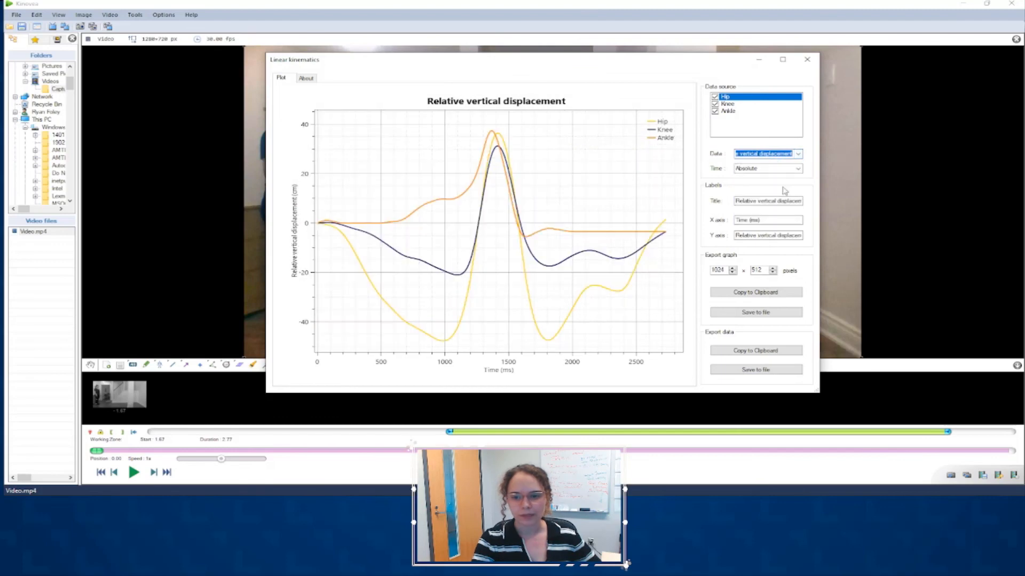
{"action": "left_click", "coordinate": [798, 155]}
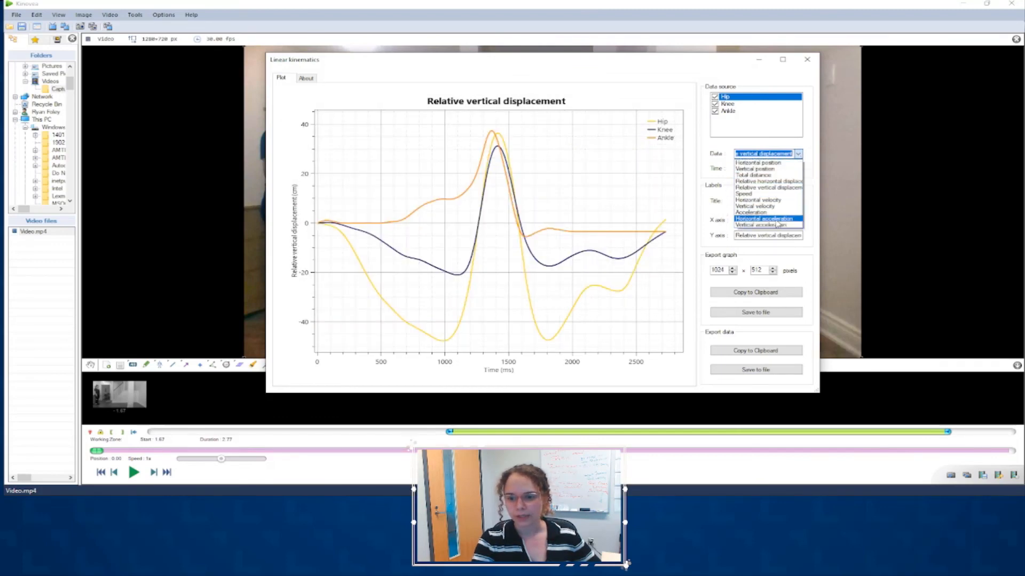
{"action": "left_click", "coordinate": [764, 200]}
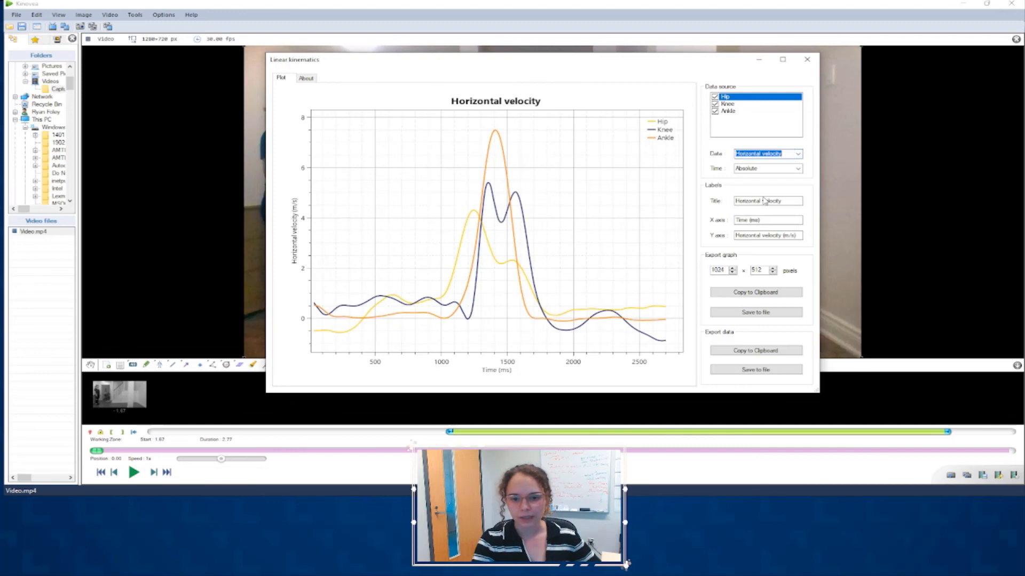
{"action": "left_click", "coordinate": [798, 154]}
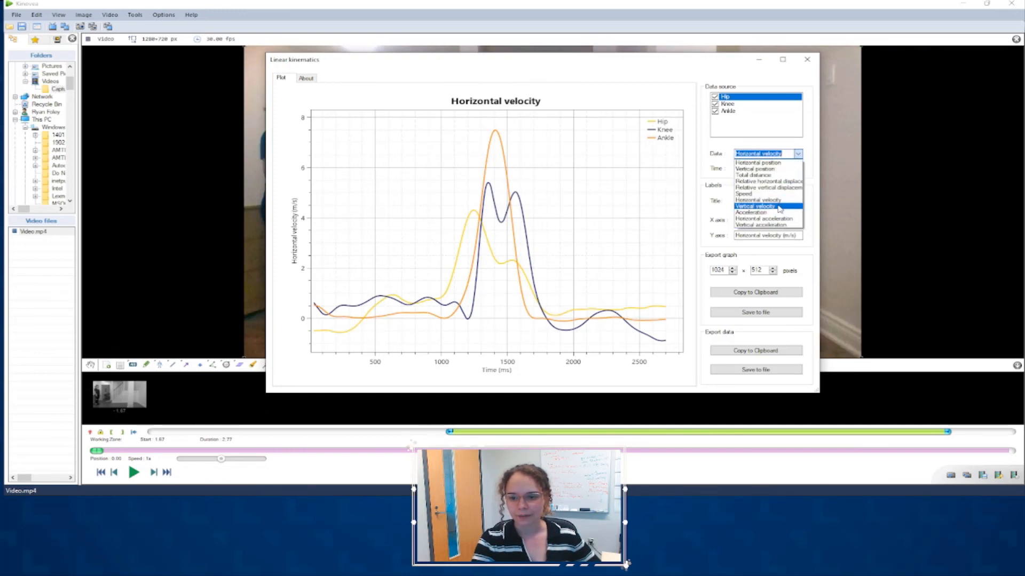
{"action": "left_click", "coordinate": [780, 207]}
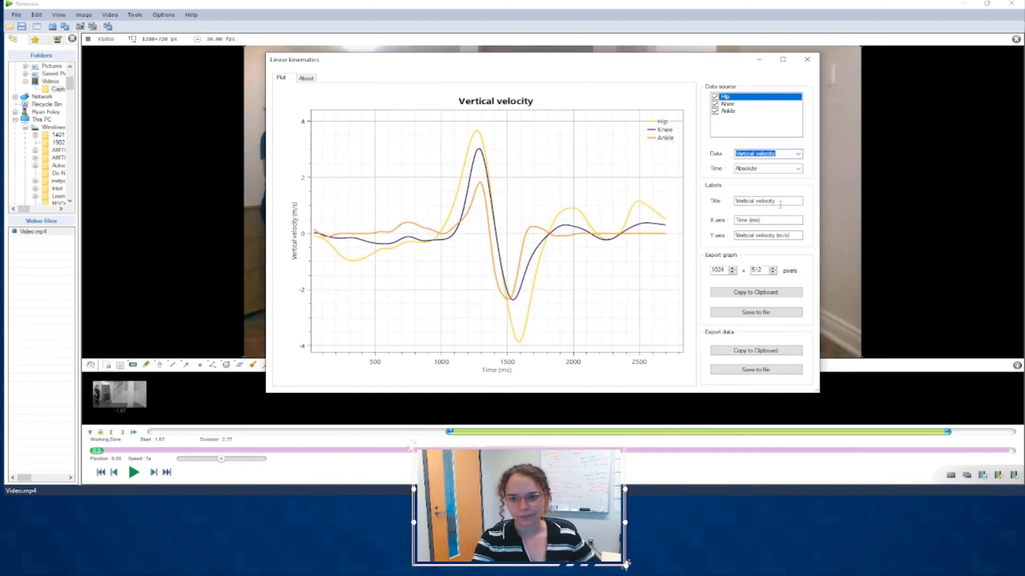
{"action": "left_click", "coordinate": [807, 60]}
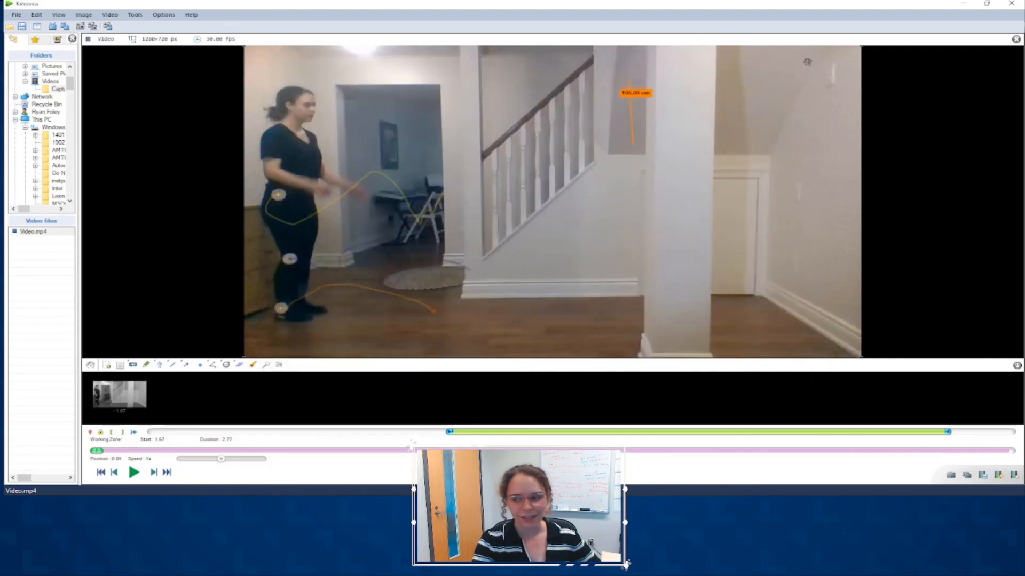